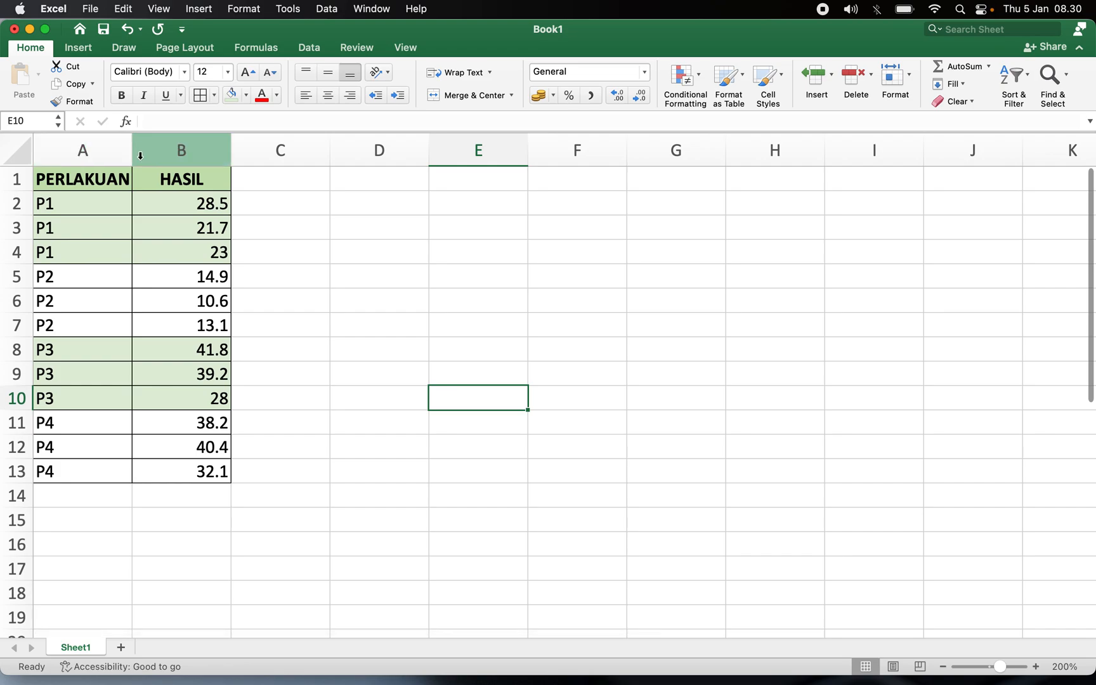
Widen column B slightly so the HASIL values fit.
left_click_drag(132, 149, 142, 149)
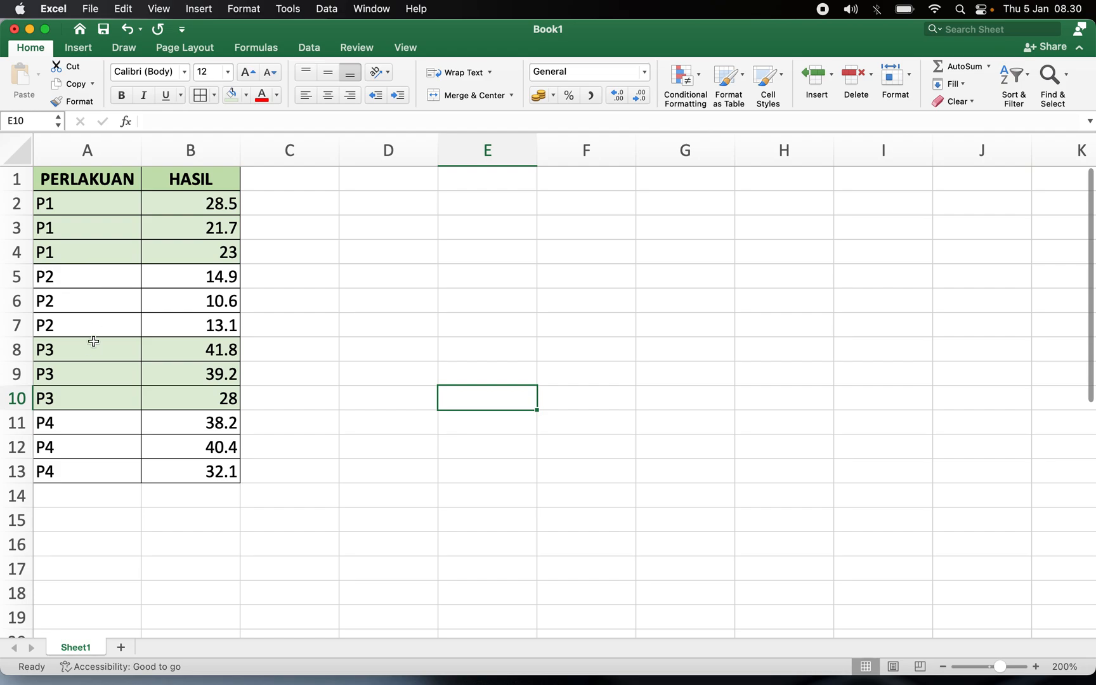
Examine the treatment groups P1 to P4 and their three HASIL values each.
left_click(86, 427)
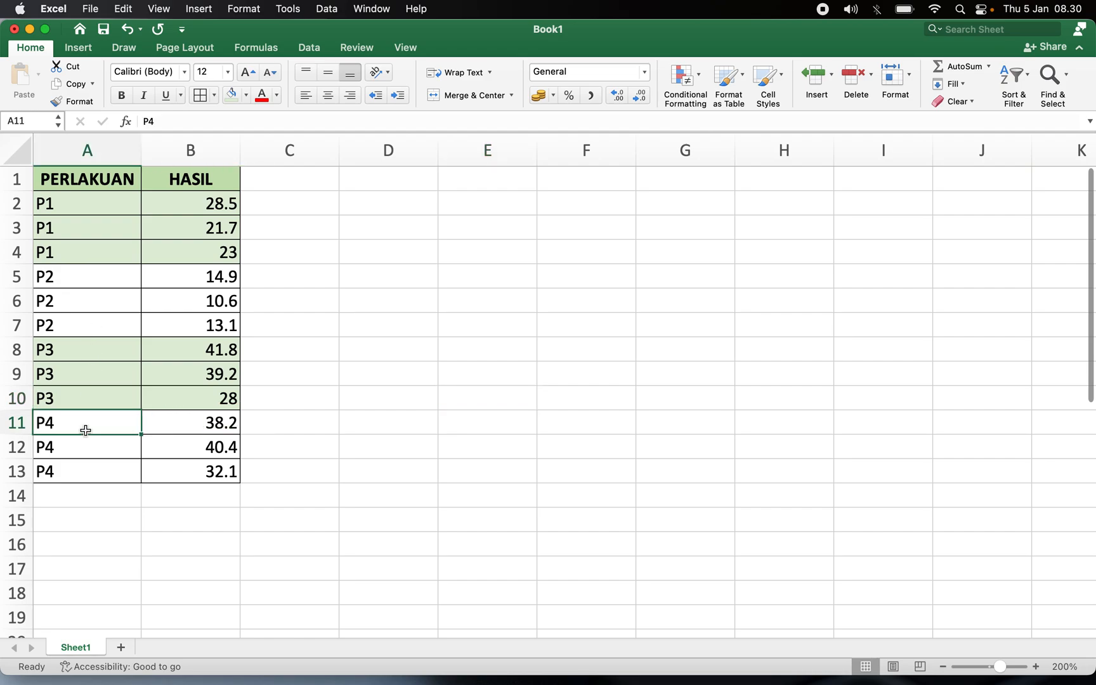
left_click_drag(105, 198, 105, 252)
left_click_drag(88, 206, 201, 261)
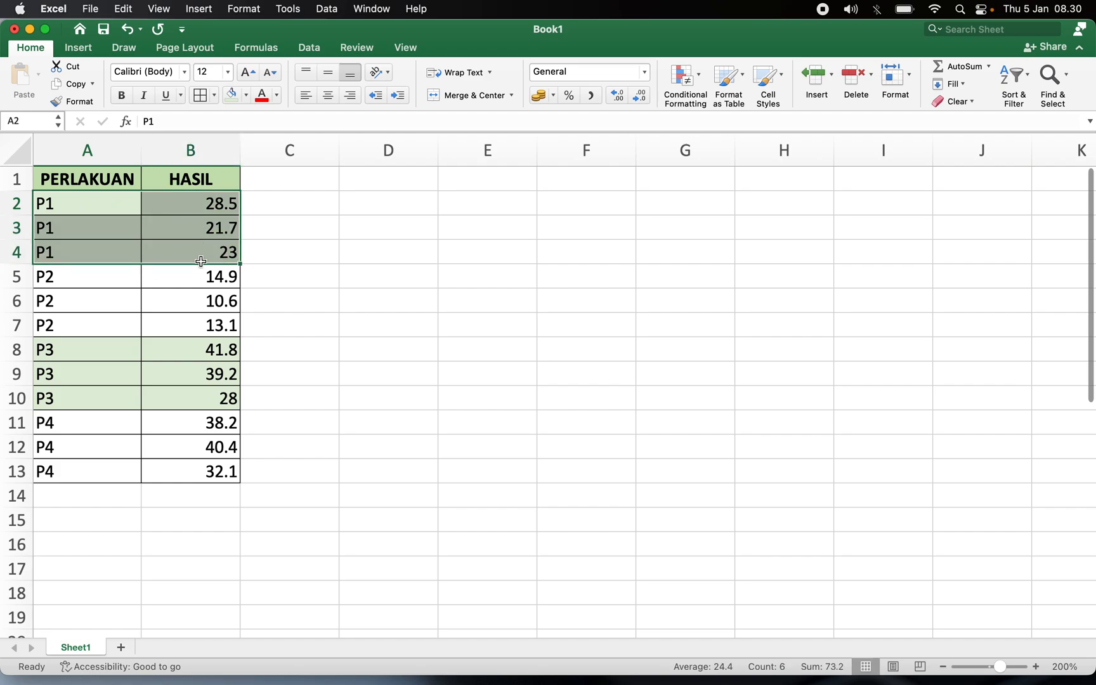
left_click_drag(74, 277, 214, 330)
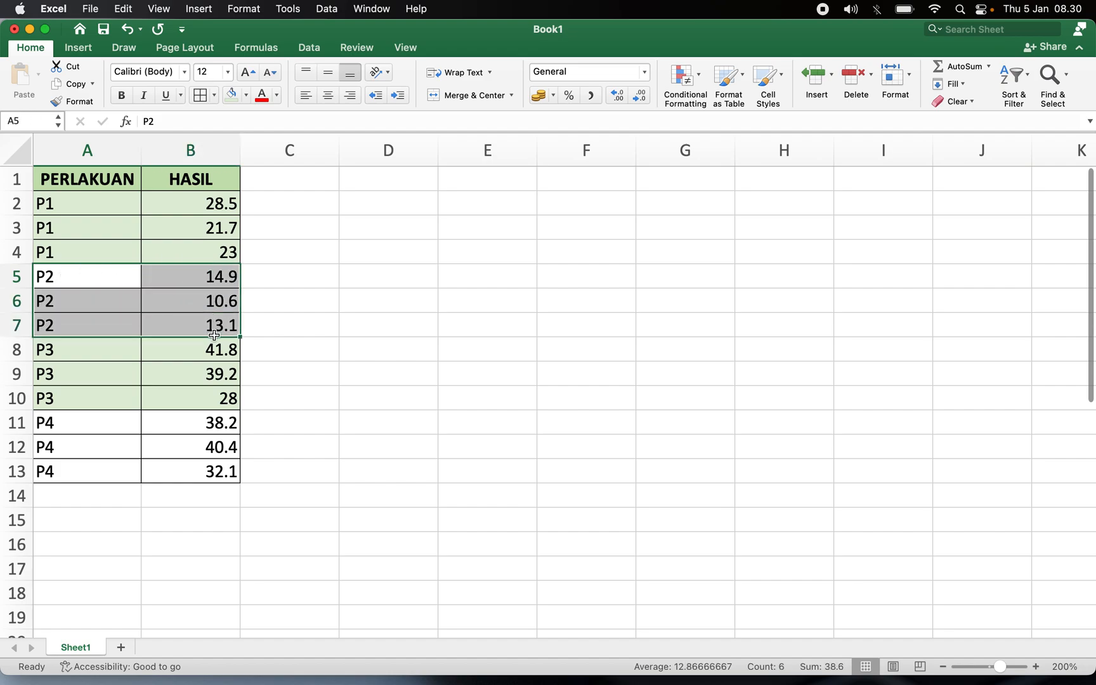
left_click_drag(78, 350, 214, 396)
left_click_drag(75, 428, 193, 468)
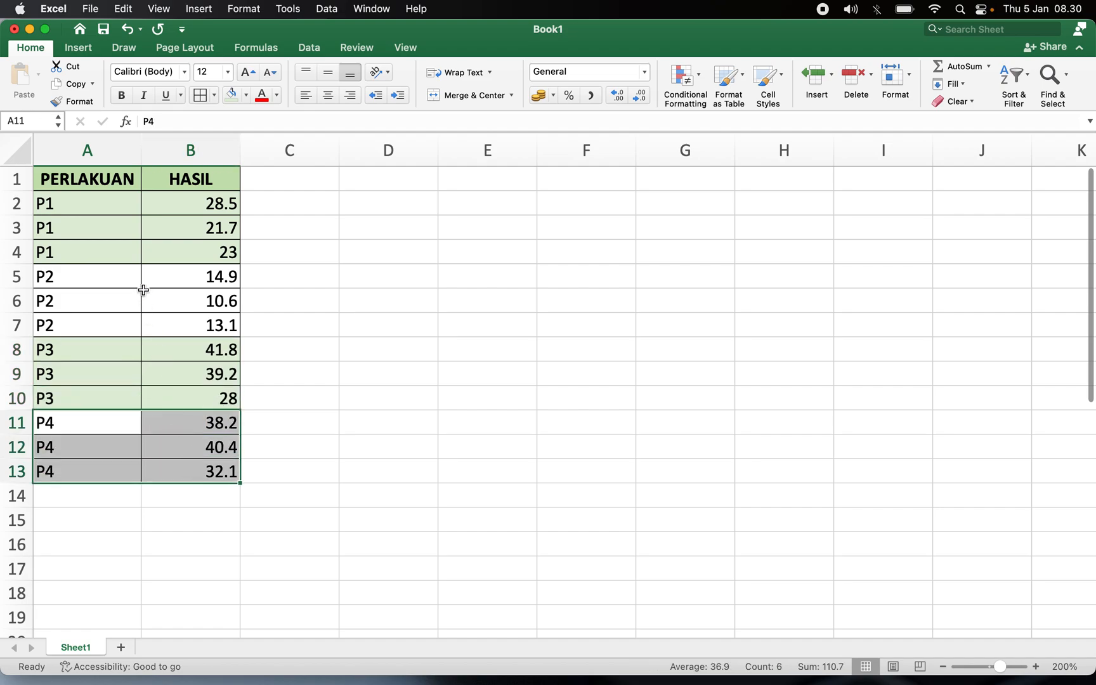
left_click(67, 205)
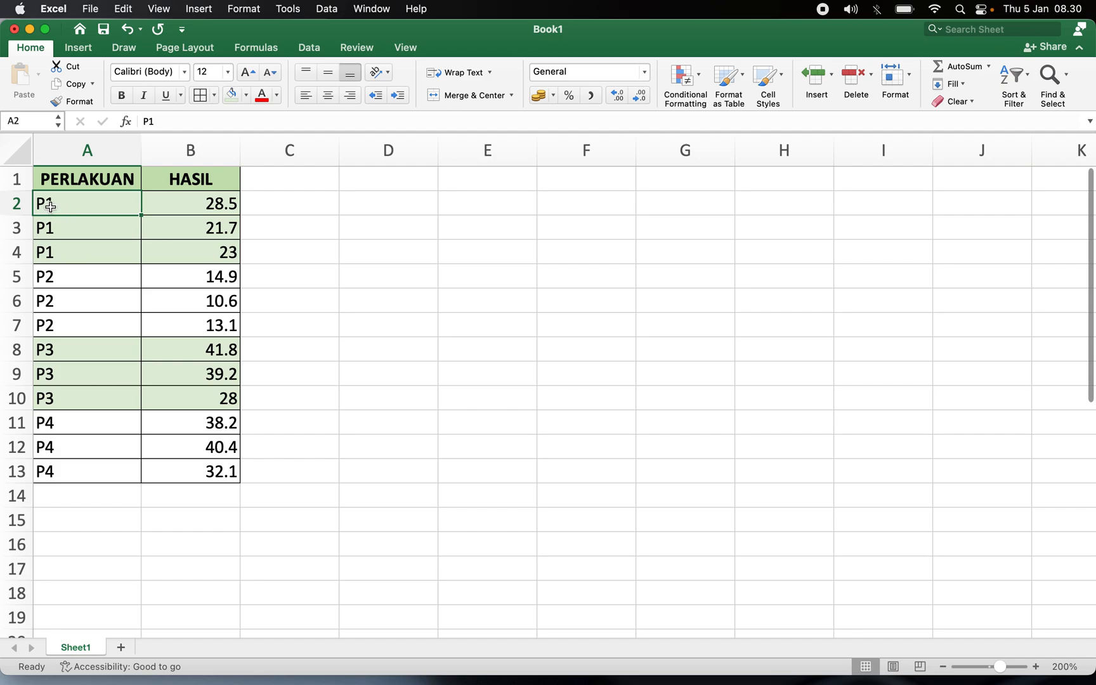
left_click(49, 227)
left_click(55, 252)
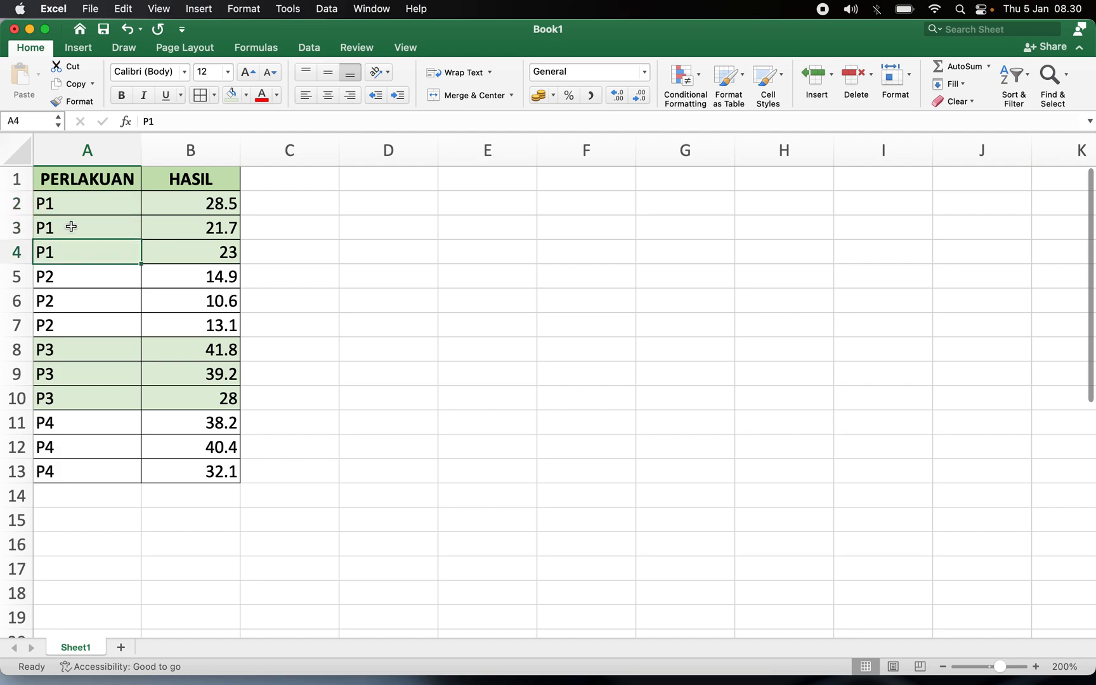
left_click_drag(73, 202, 77, 249)
left_click_drag(128, 213, 122, 252)
left_click_drag(188, 203, 115, 266)
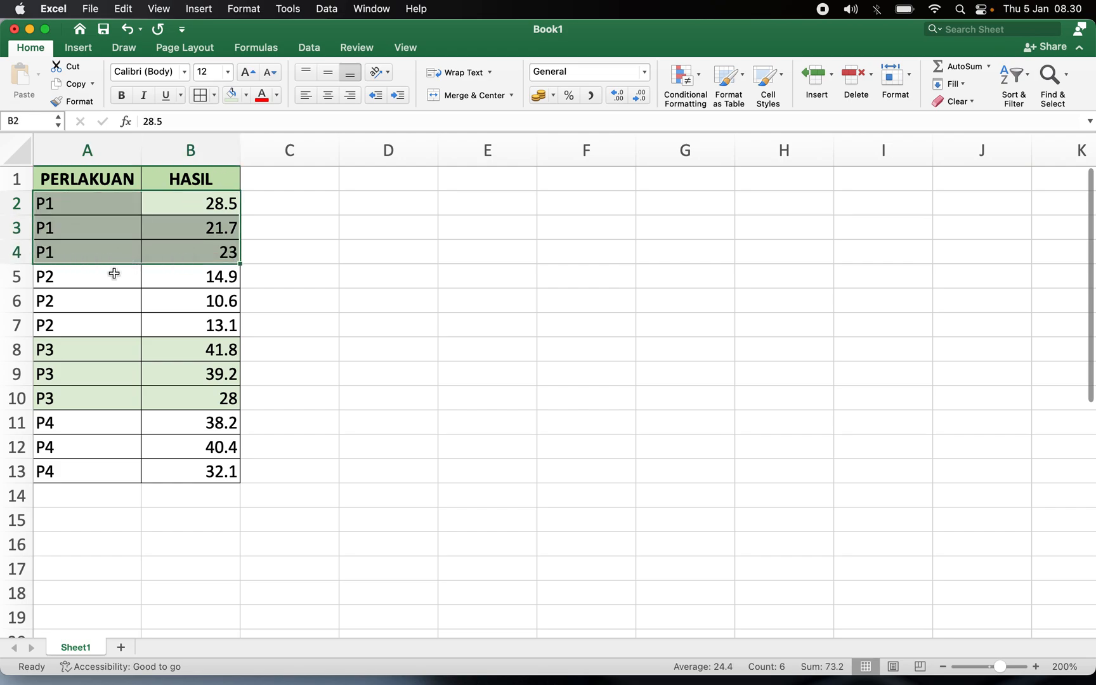
left_click(71, 276)
left_click(73, 298)
left_click(76, 320)
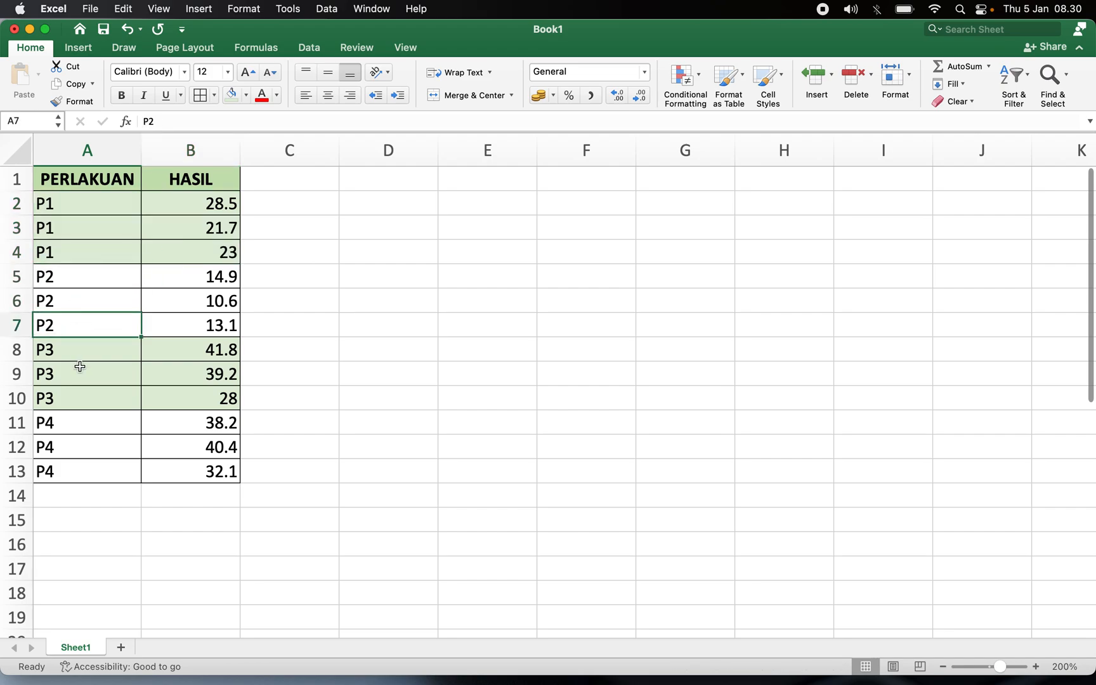
left_click(89, 206)
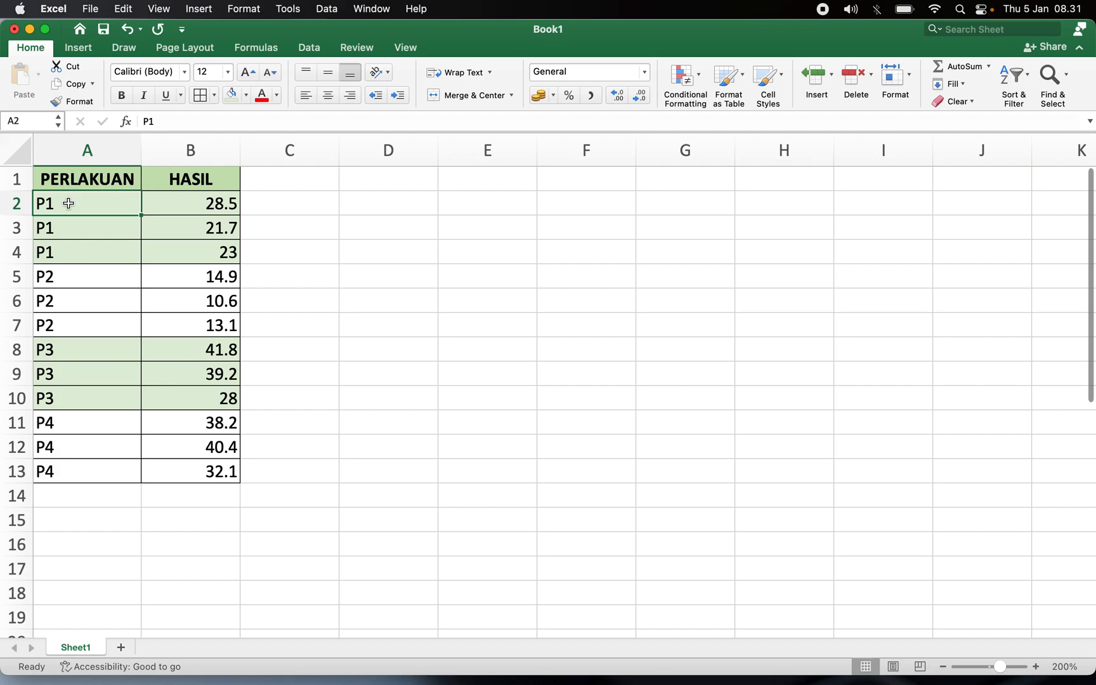
Copy the whole data table A1:B13, including the PERLAKUAN and HASIL headers.
left_click_drag(56, 179, 179, 473)
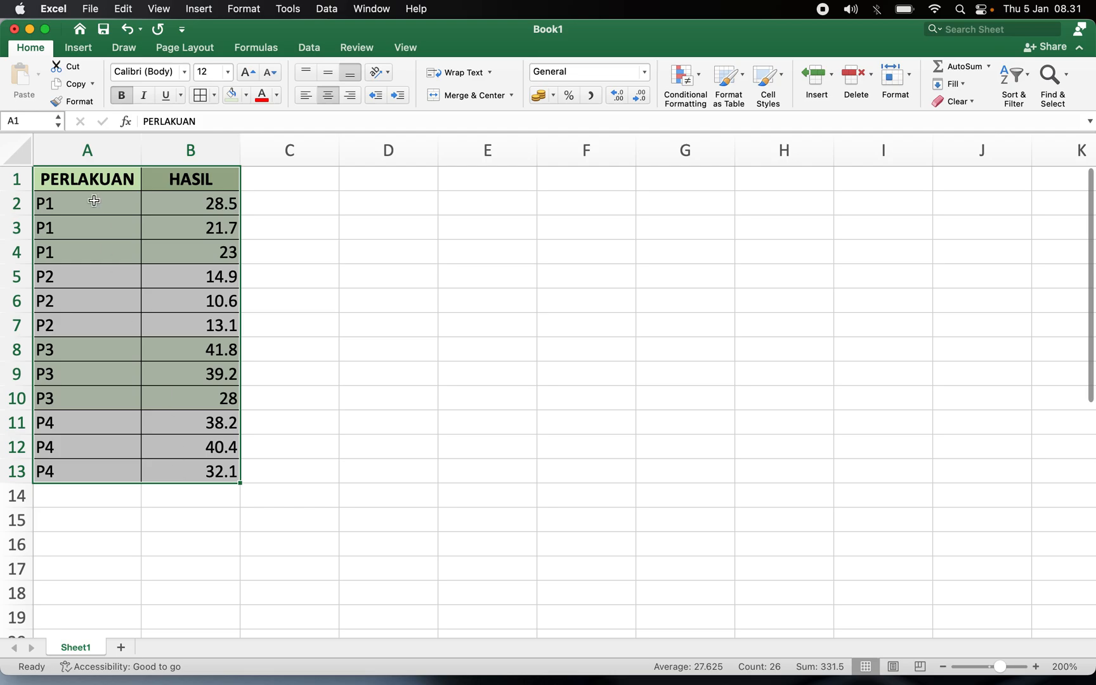
left_click(79, 86)
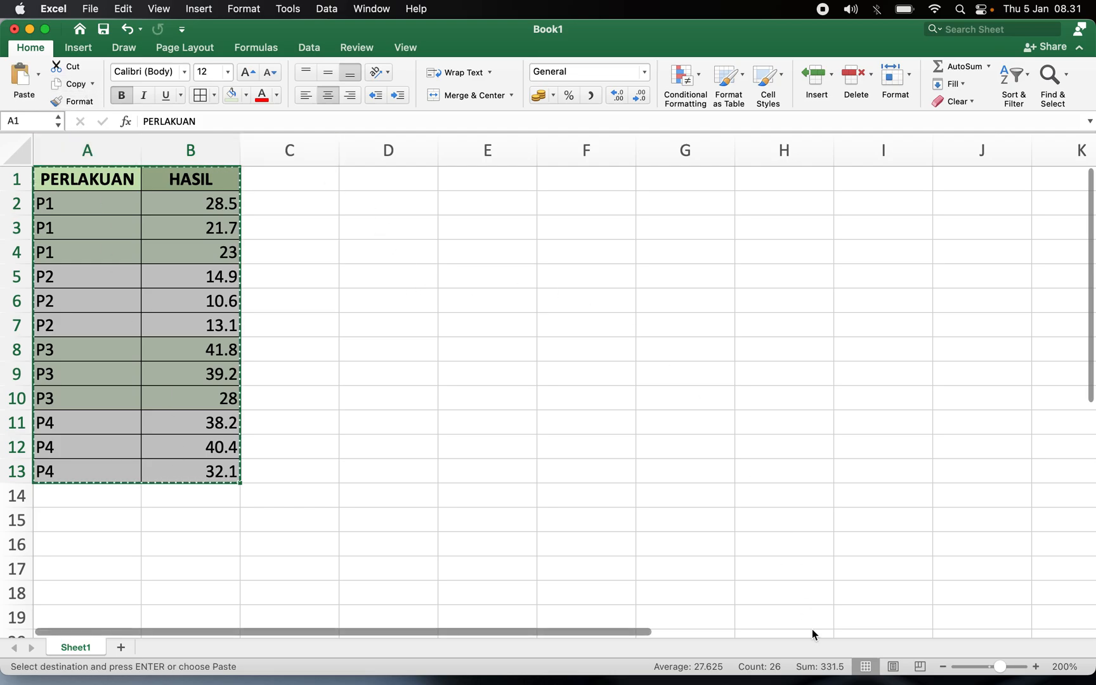
Switch to the R Console and run library(Rcmdr) to launch R Commander.
key("ctrl+Up")
left_click(215, 252)
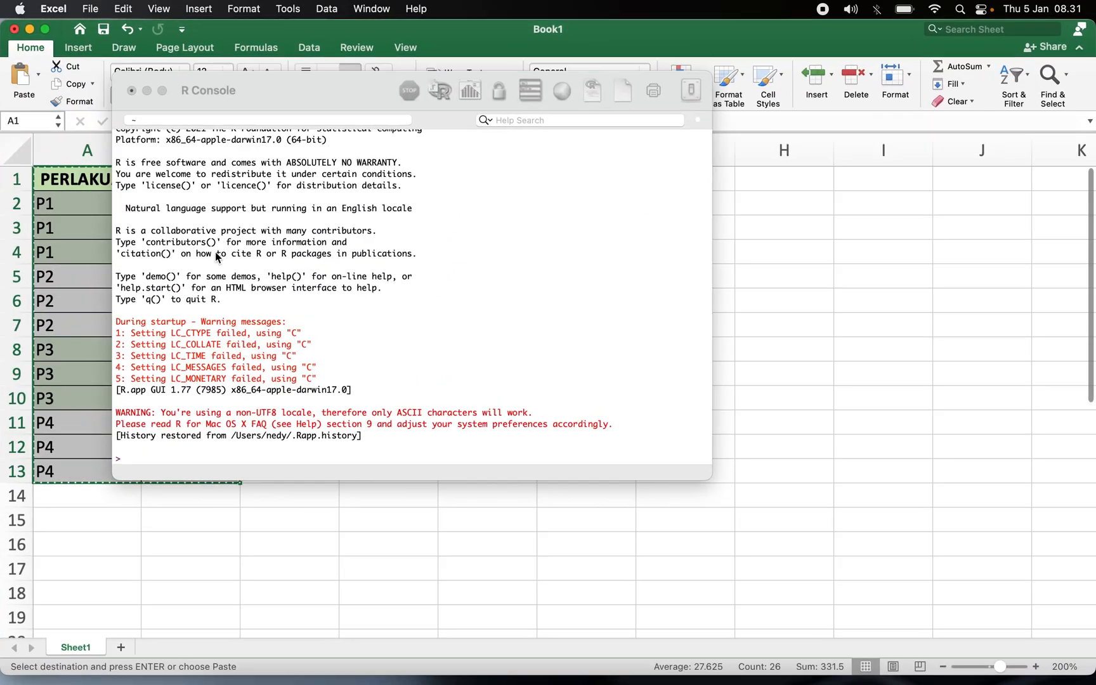
key("ctrl+Up")
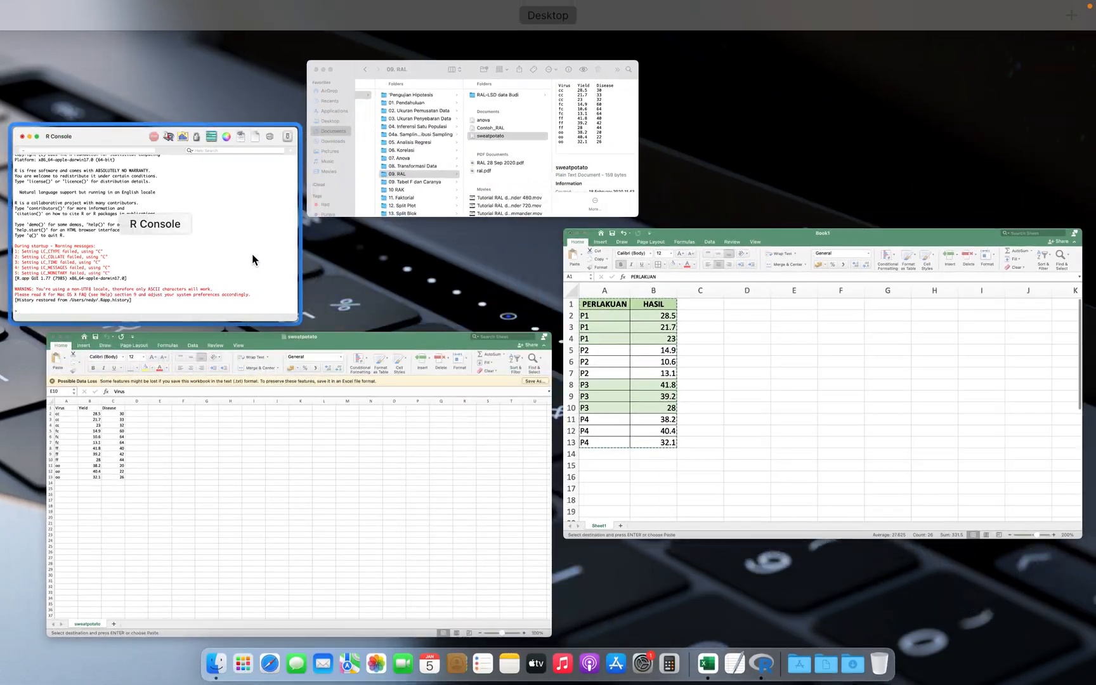
left_click(254, 259)
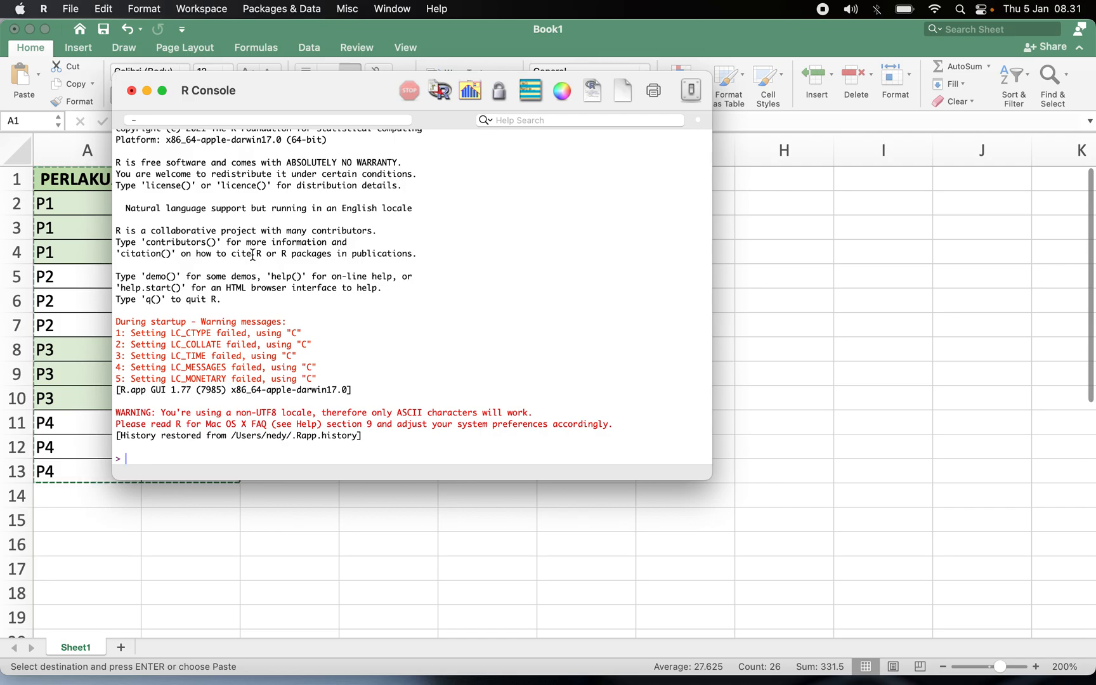
type("LI")
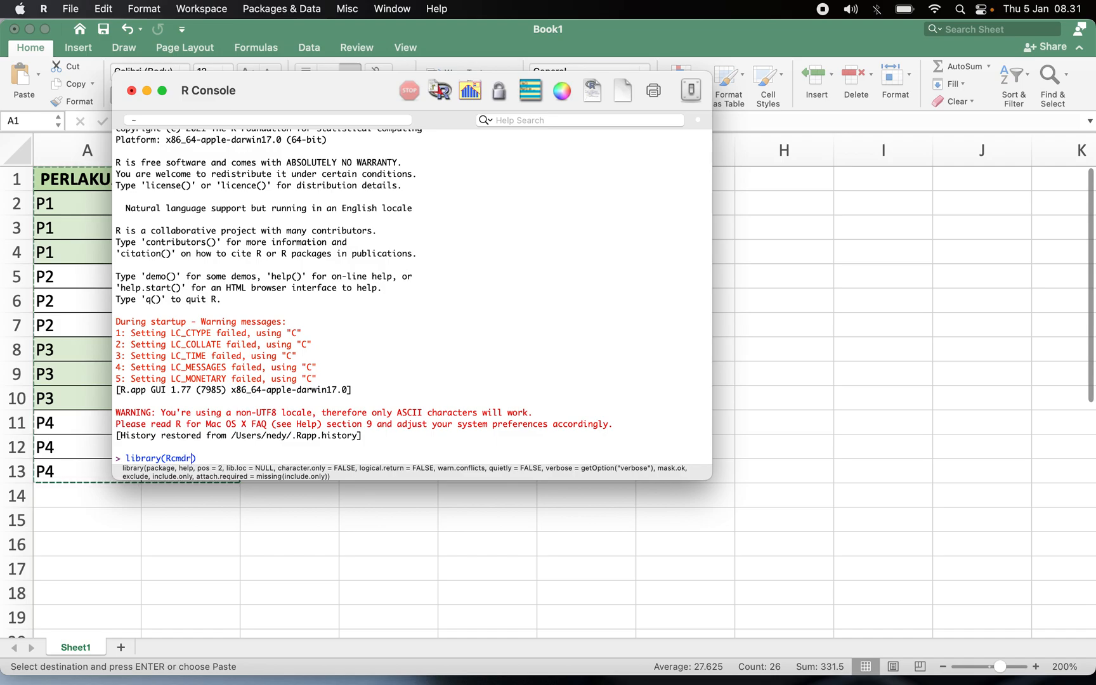
key("Return")
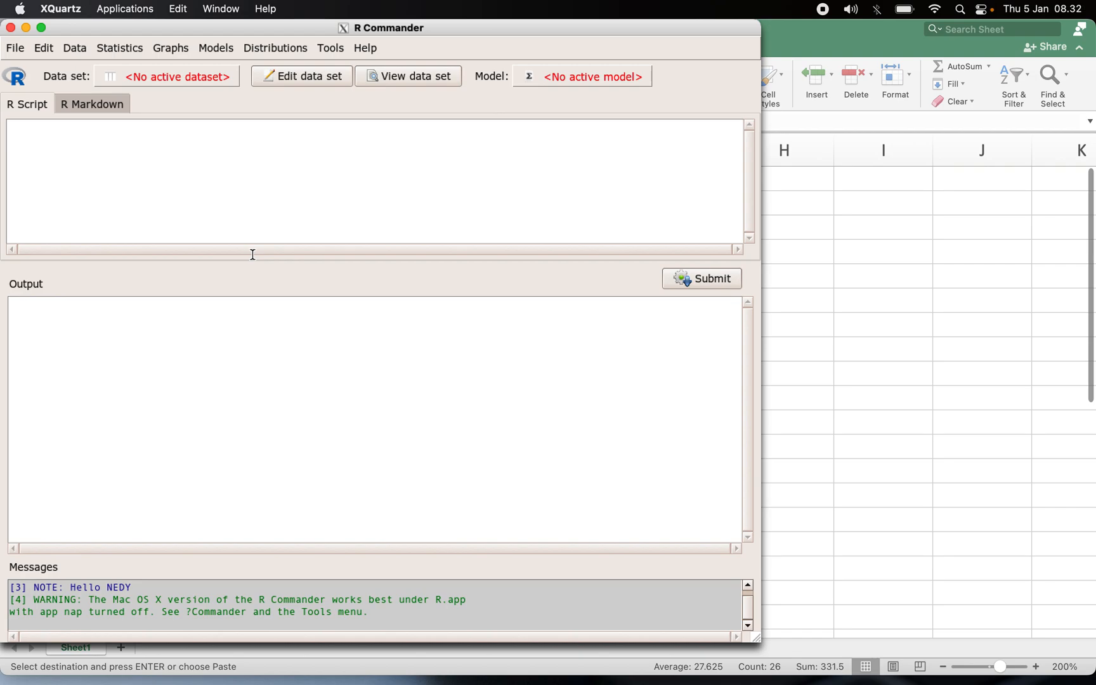
Import the copied data from the clipboard as a tab-separated text data set named Dataset.
left_click(72, 56)
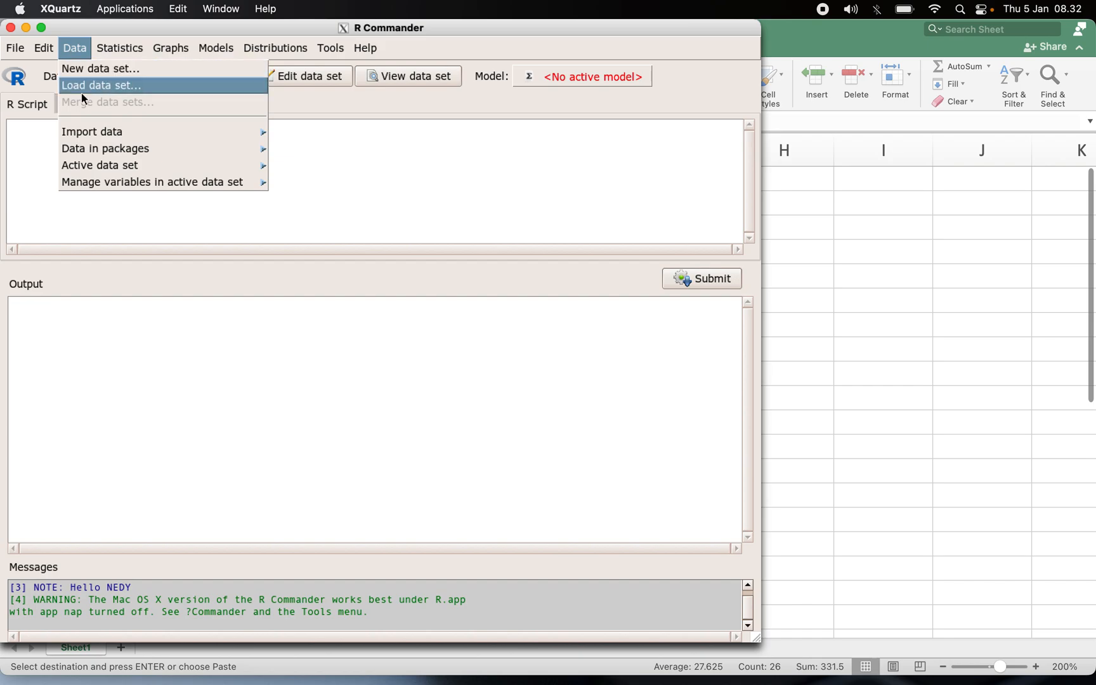
mouse_move(94, 134)
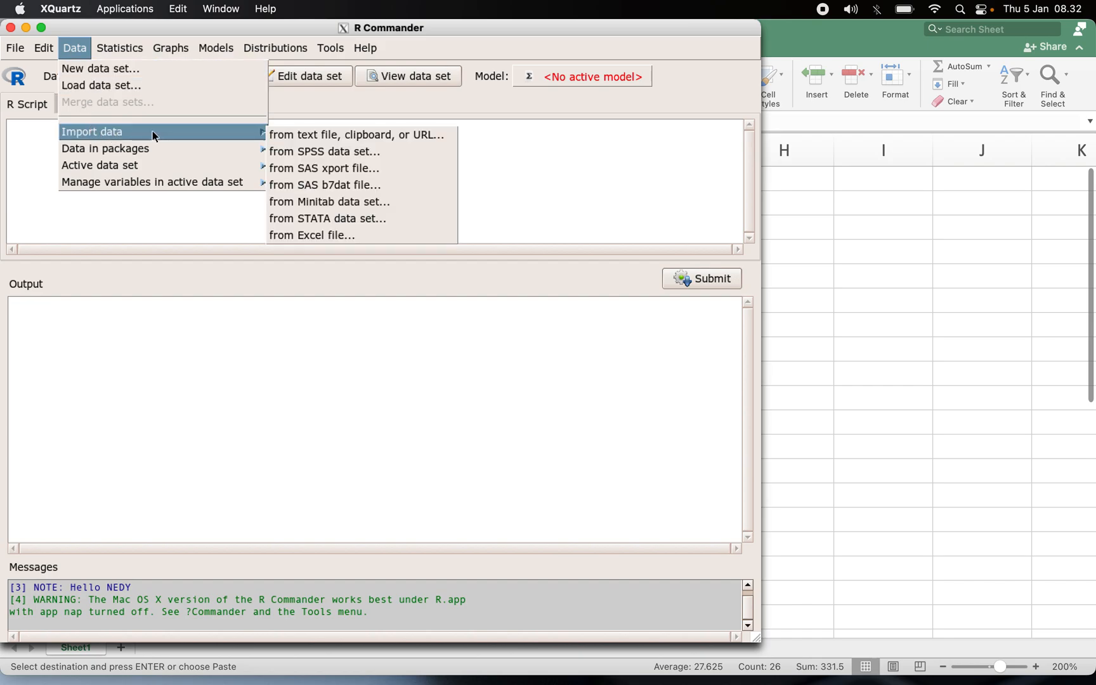
left_click(289, 138)
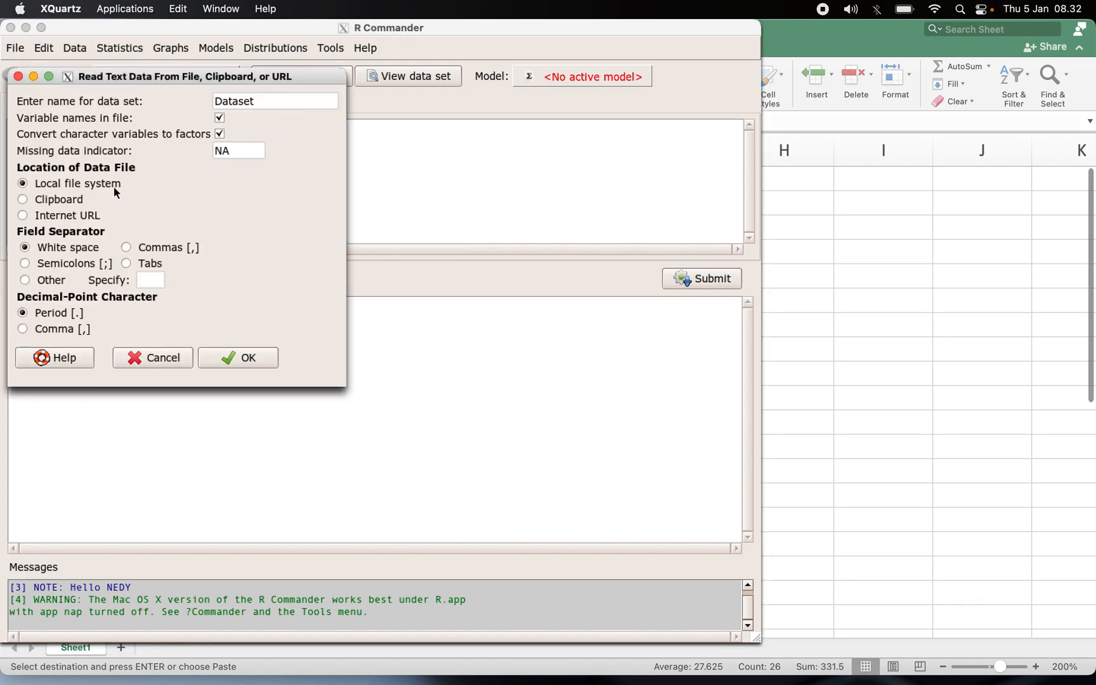
left_click(51, 201)
left_click(126, 264)
left_click(248, 358)
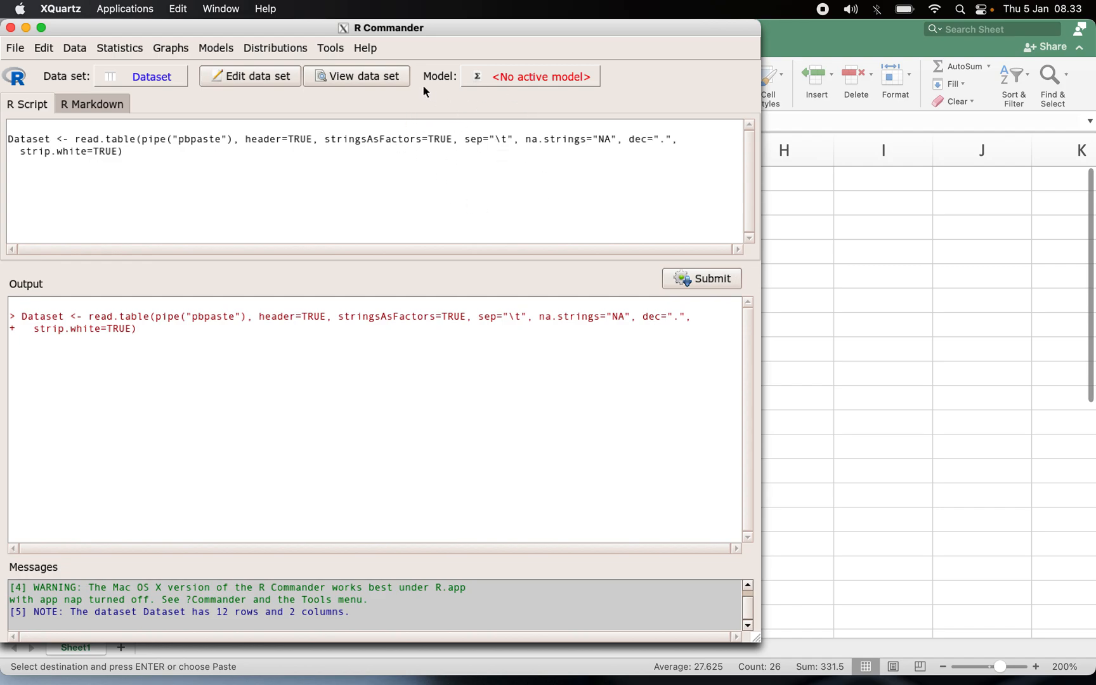
Open the imported data set's viewer and compare it with the spreadsheet.
left_click(355, 78)
key("ctrl+Up")
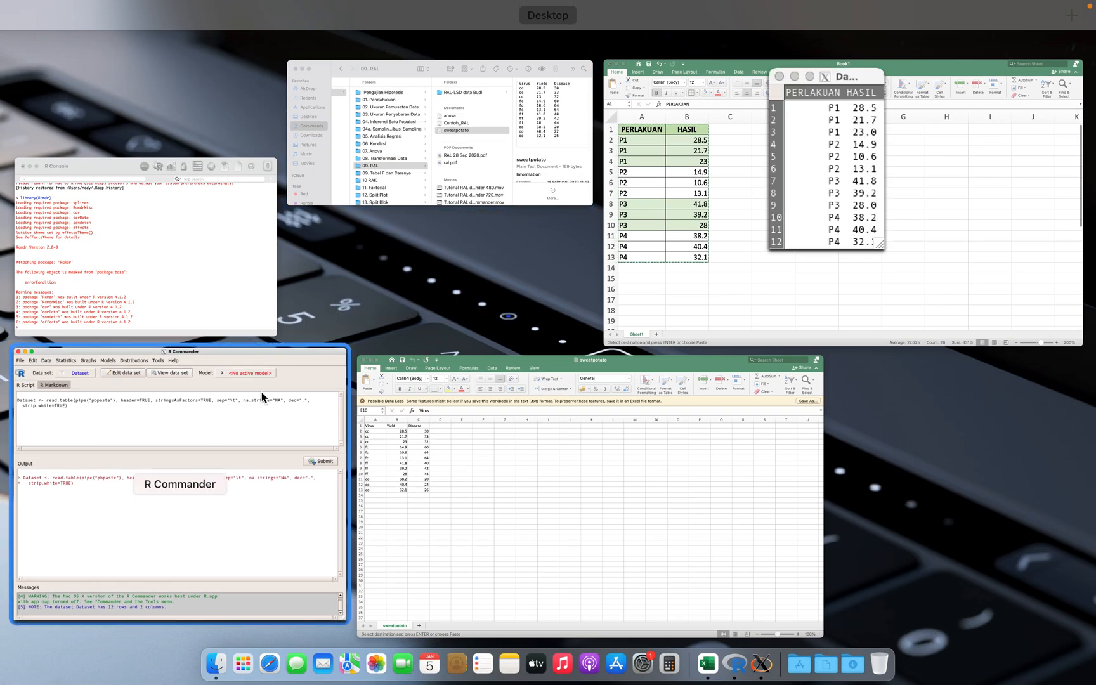
left_click(262, 392)
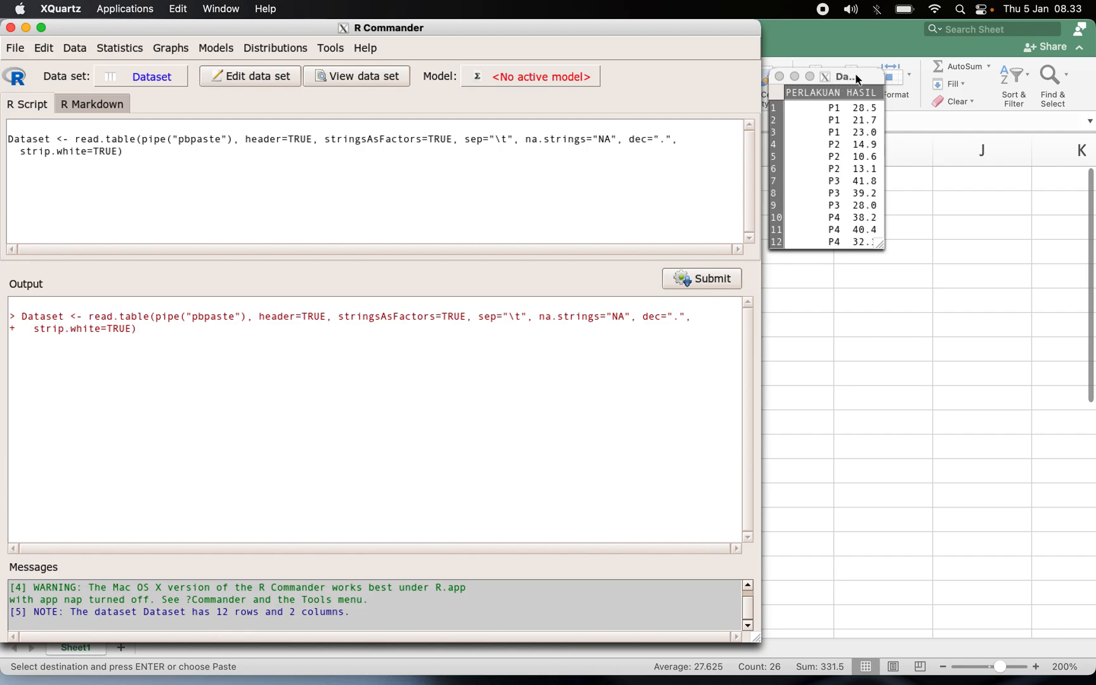
left_click(902, 264)
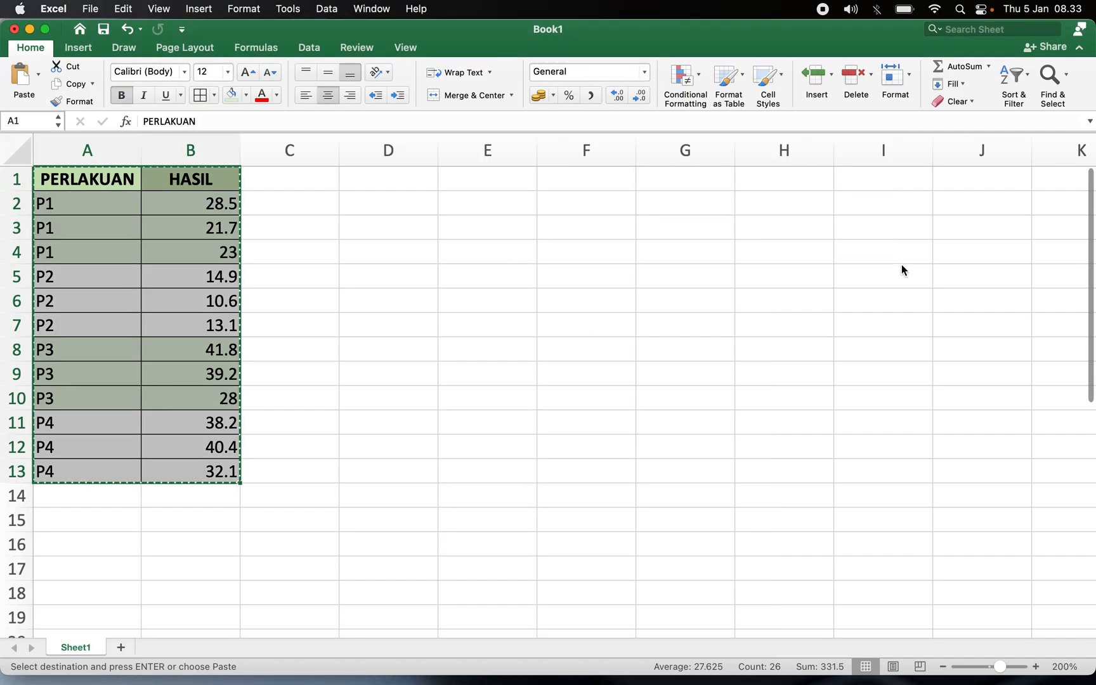
key("ctrl+Up")
left_click(215, 502)
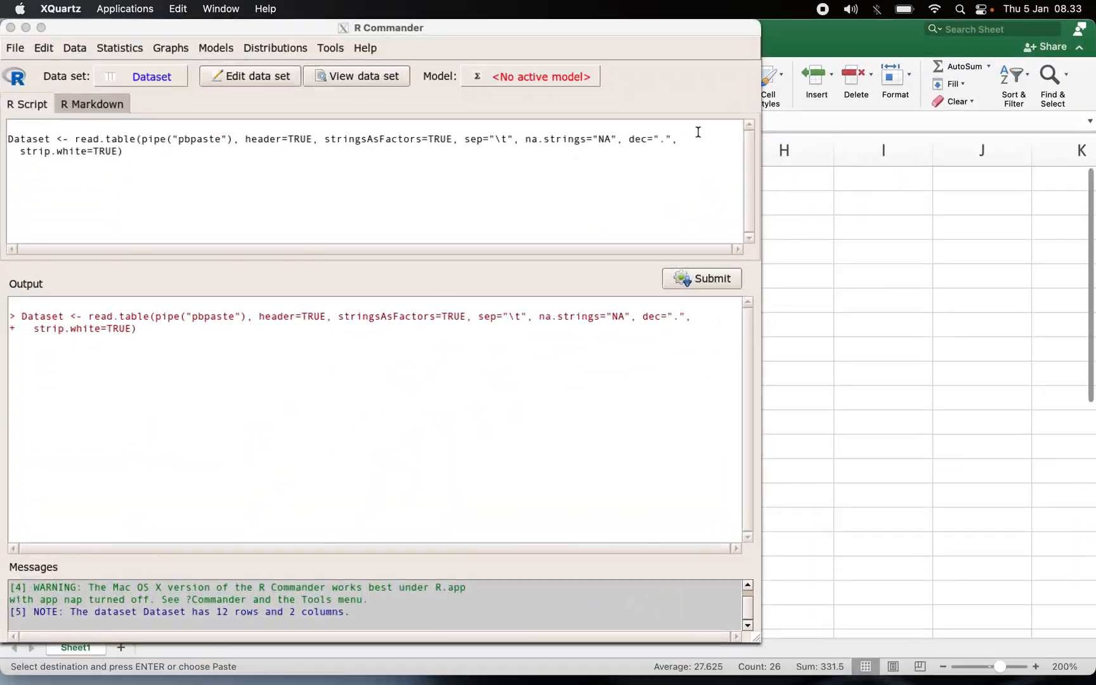
key("ctrl+Up")
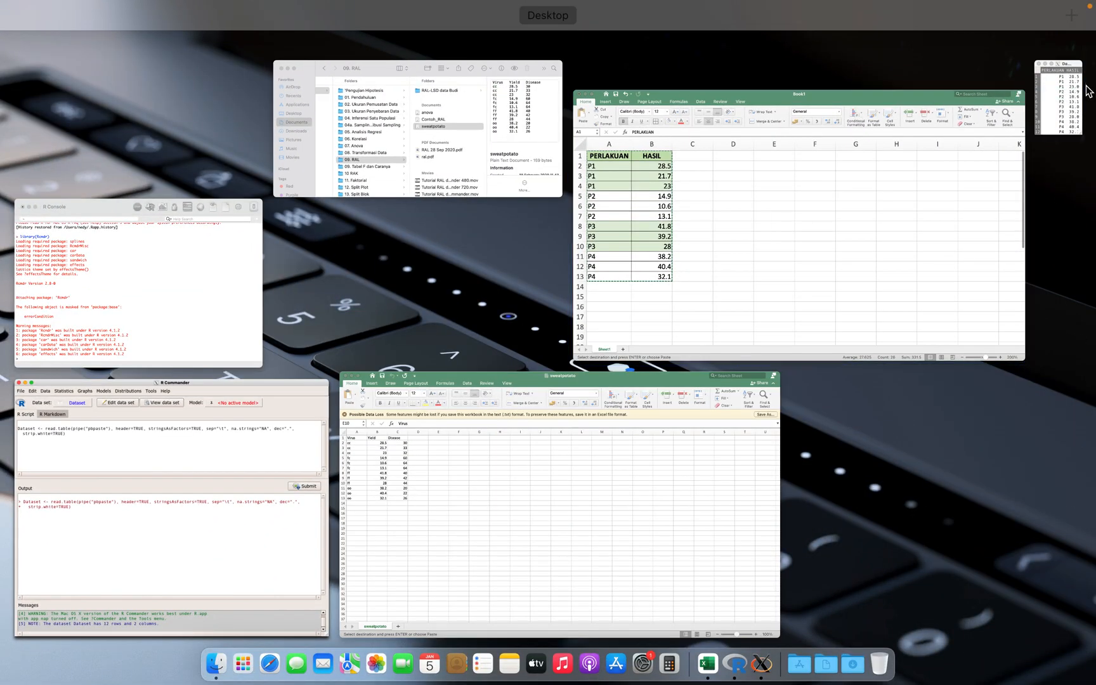
left_click(1054, 99)
key("ctrl+Up")
left_click(1053, 100)
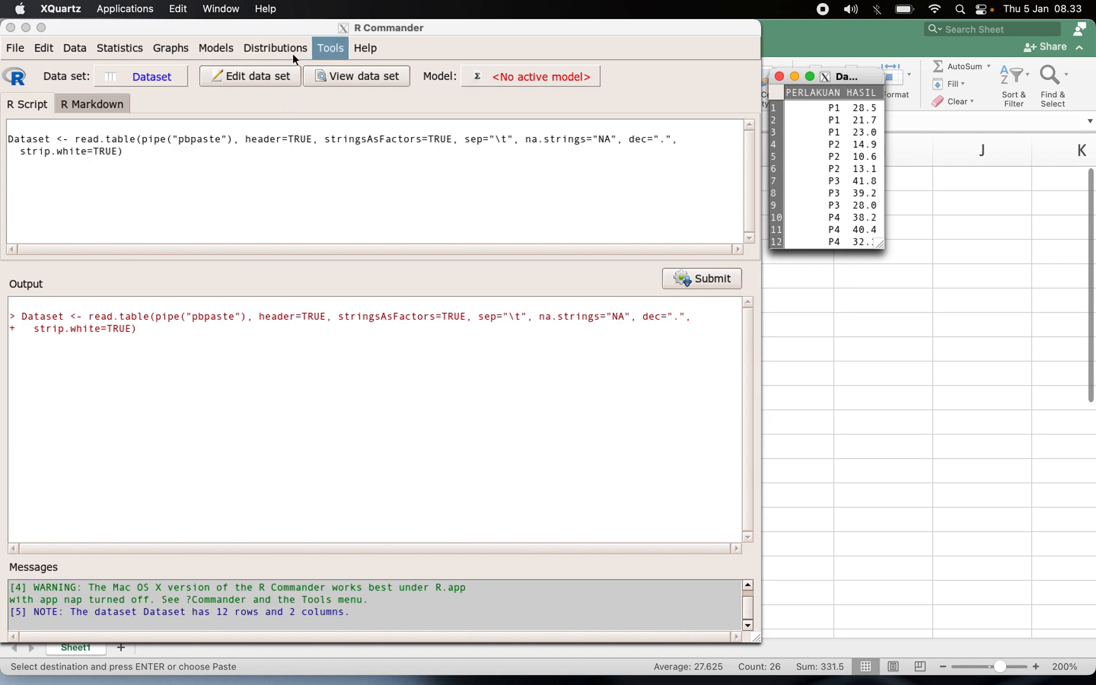
Run a Shapiro-Wilk test of normality on the HASIL variable.
left_click(120, 58)
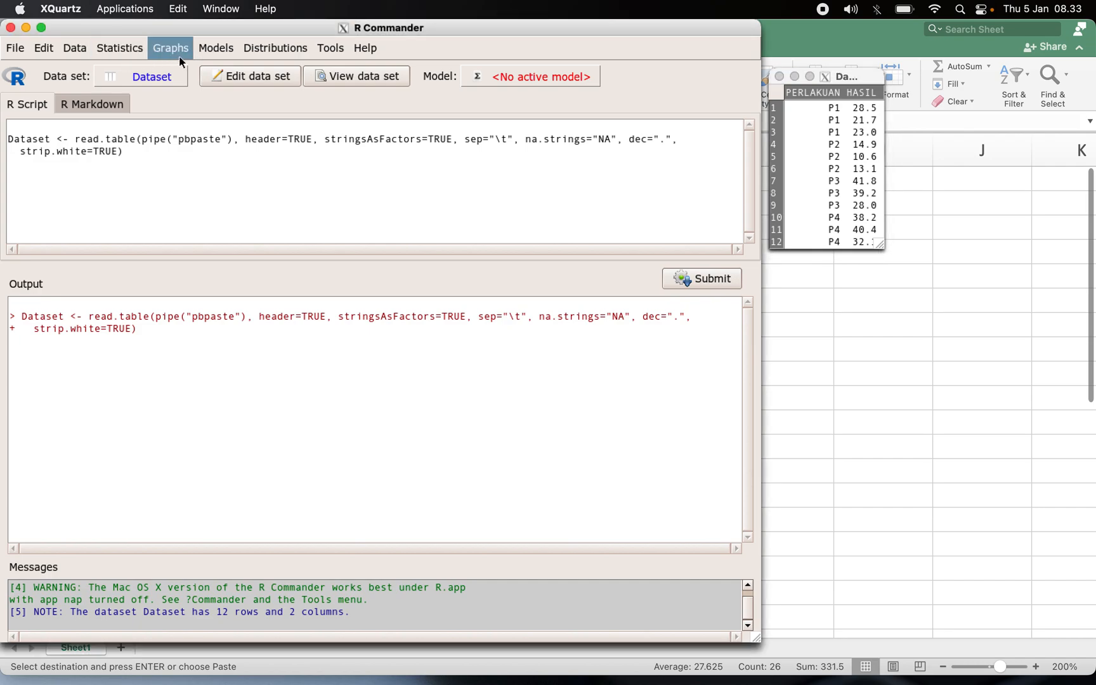
left_click(119, 53)
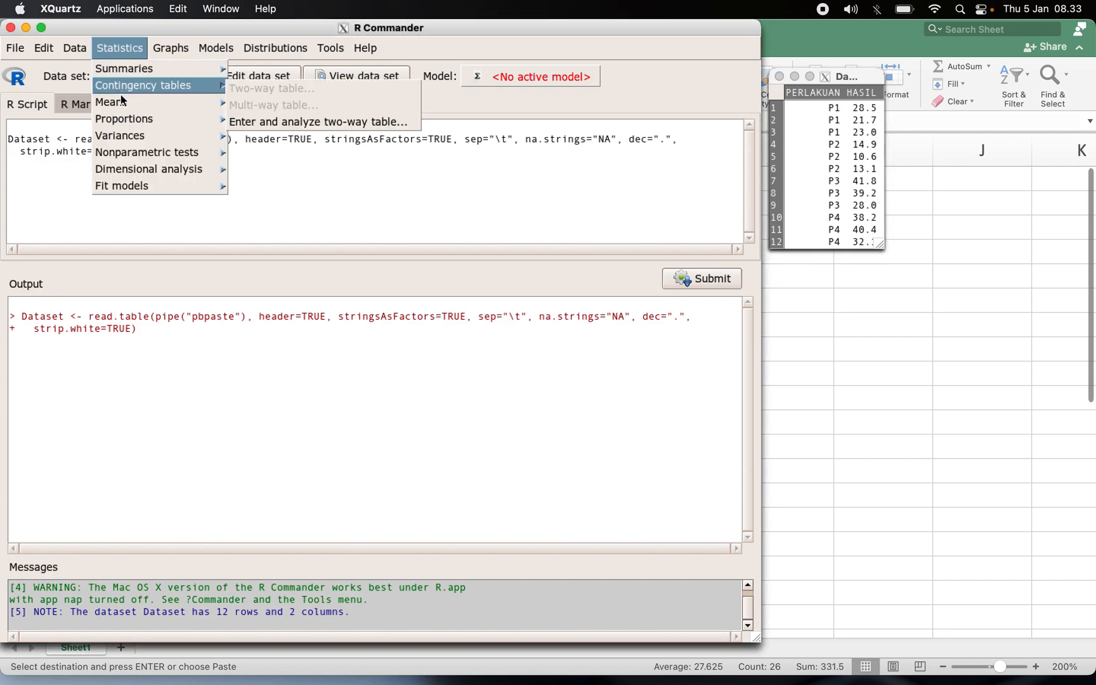
mouse_move(132, 74)
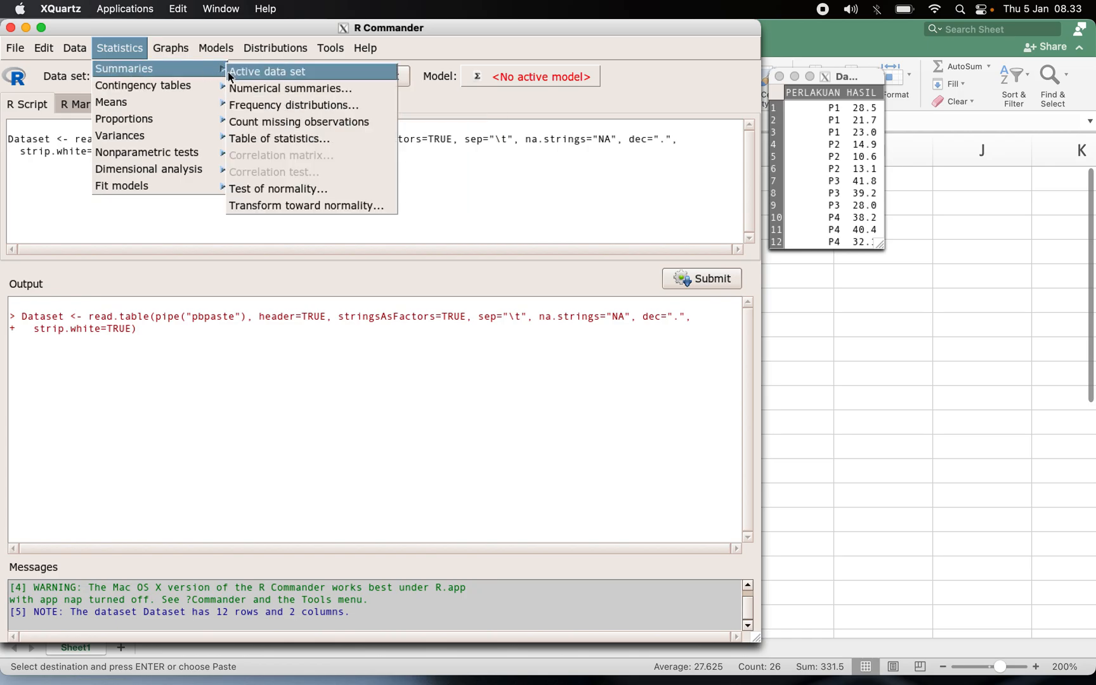
left_click(252, 188)
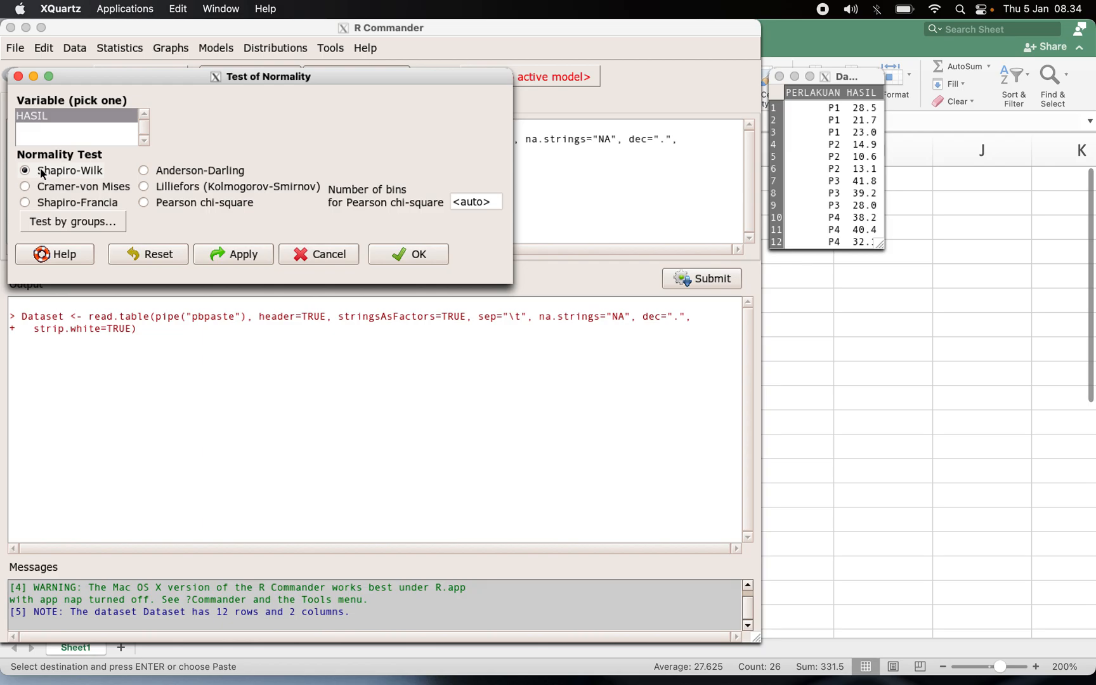
left_click(411, 254)
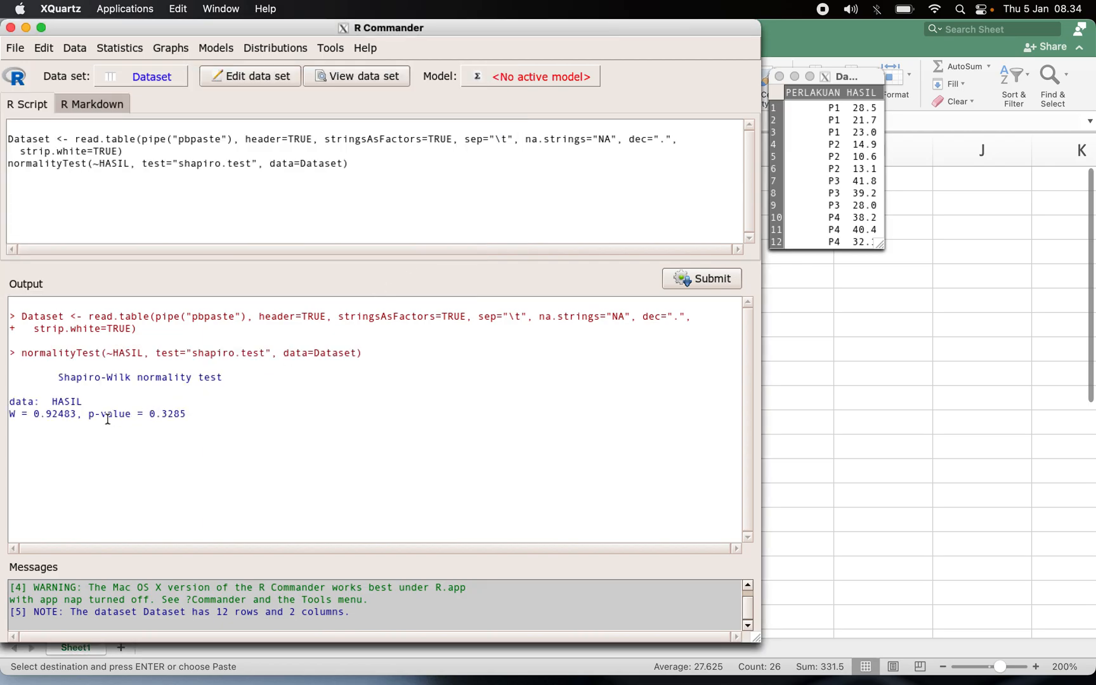
Highlight the p-value in the normality test output.
left_click_drag(199, 413, 90, 416)
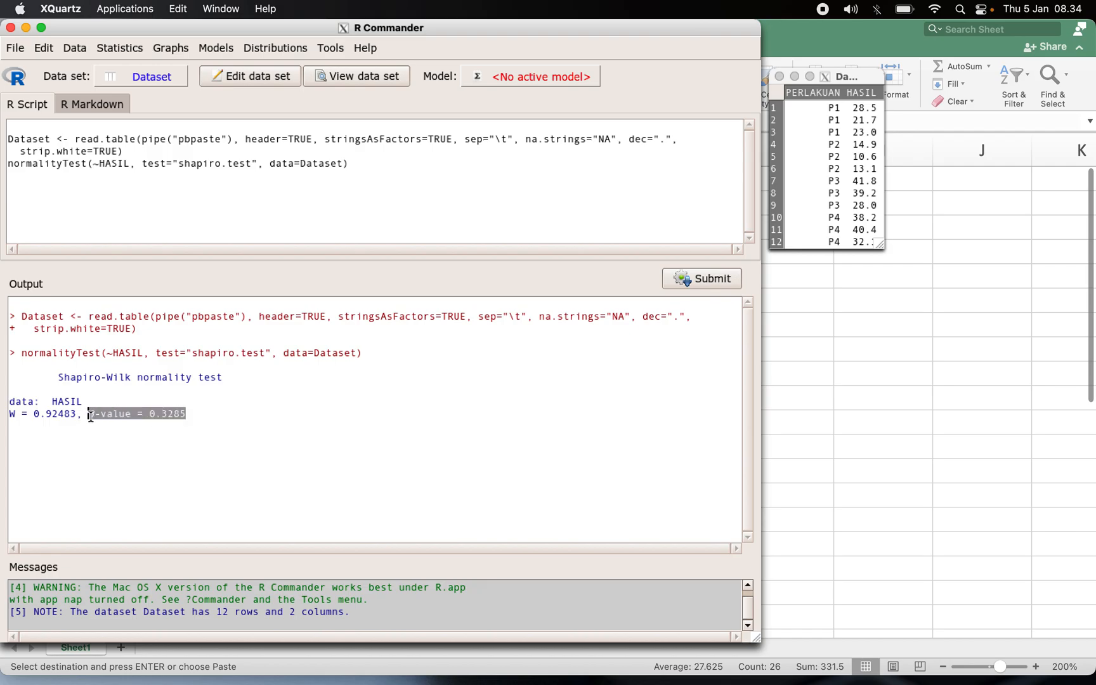
left_click(218, 416)
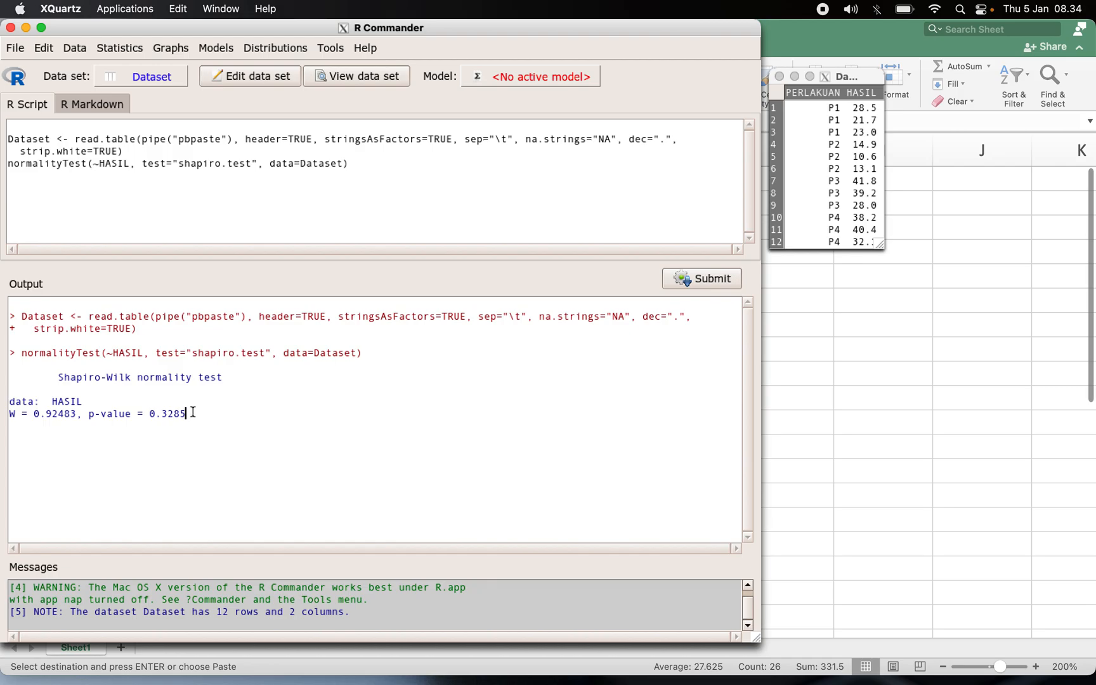
left_click_drag(156, 417, 92, 416)
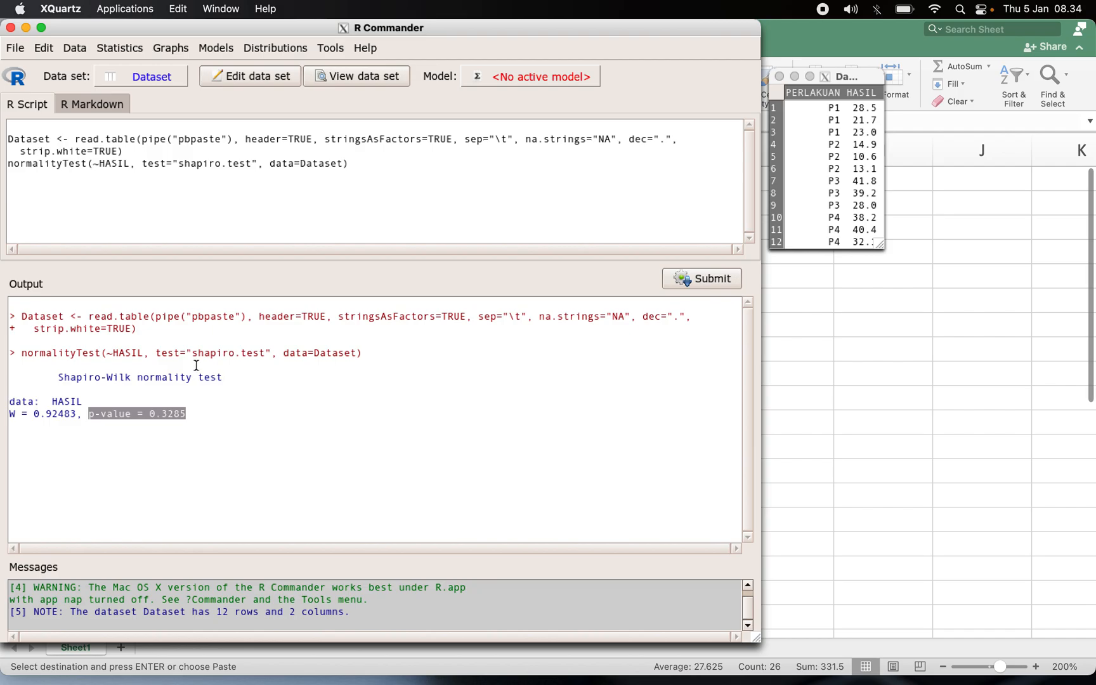
Run a one-way ANOVA of HASIL by PERLAKUAN with pairwise comparisons of means.
key("ctrl+Up")
left_click(194, 476)
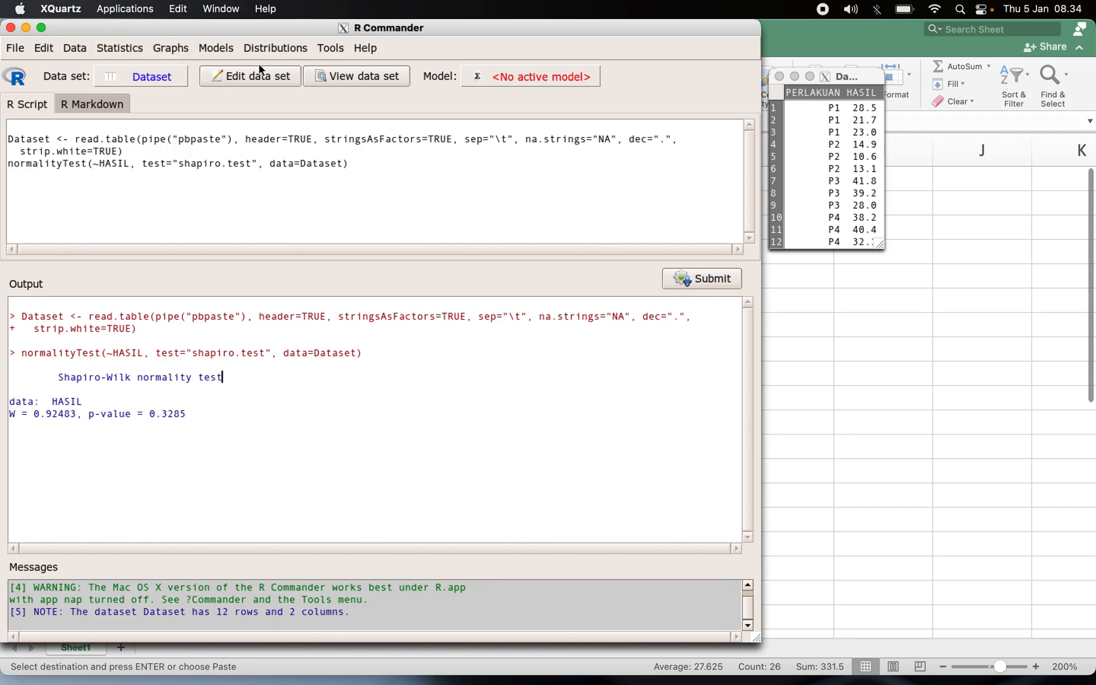
left_click(126, 48)
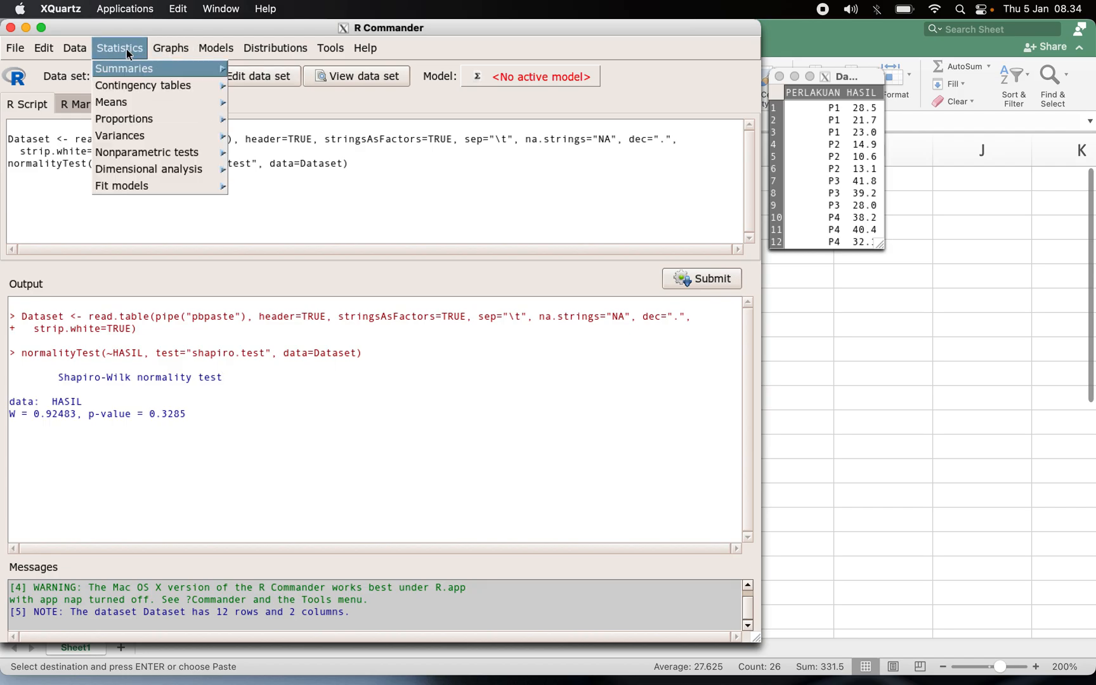
mouse_move(132, 109)
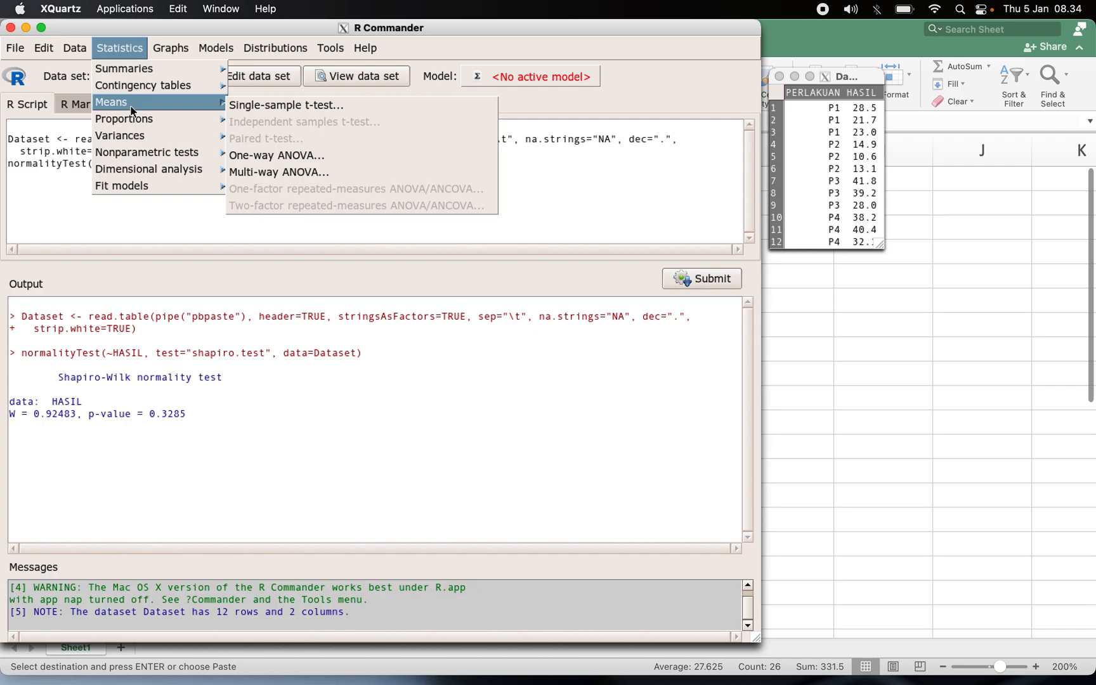
left_click(257, 155)
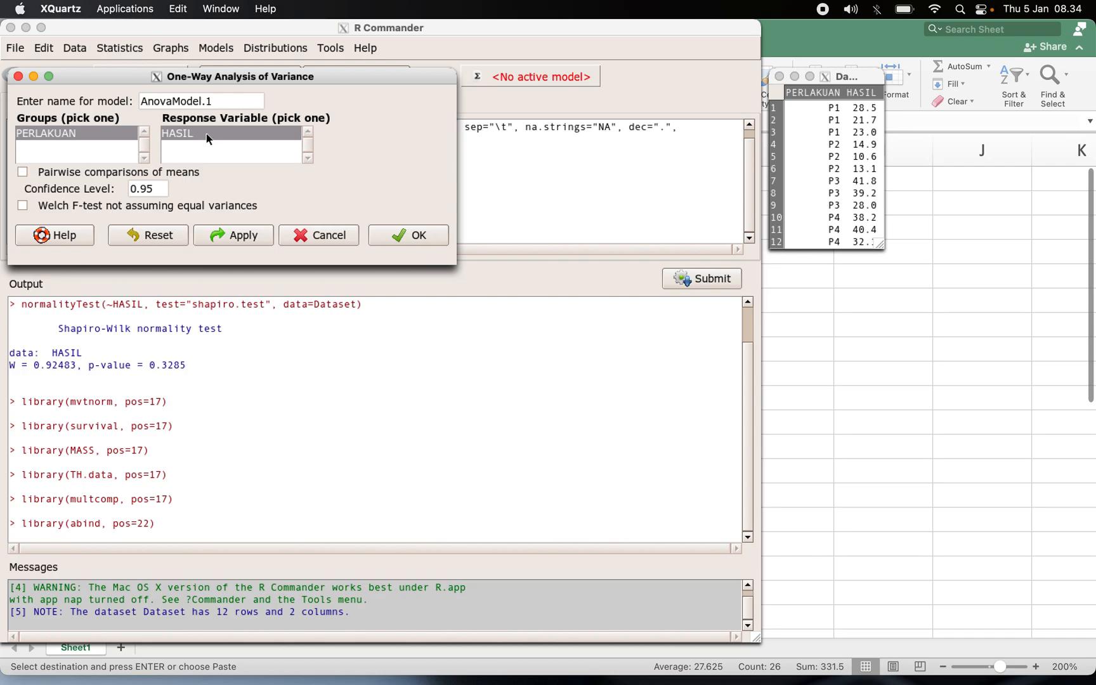
left_click(23, 172)
left_click(424, 236)
Return to R Commander and highlight the ANOVA p-value for PERLAKUAN in the output.
key("ctrl+Up")
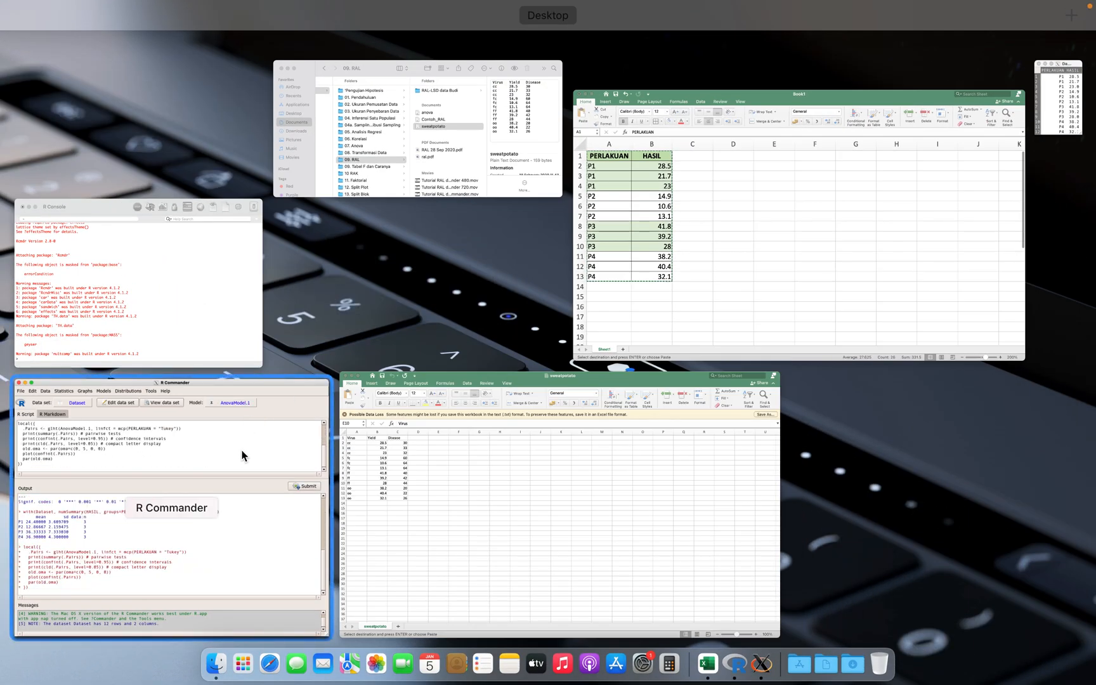
left_click(241, 455)
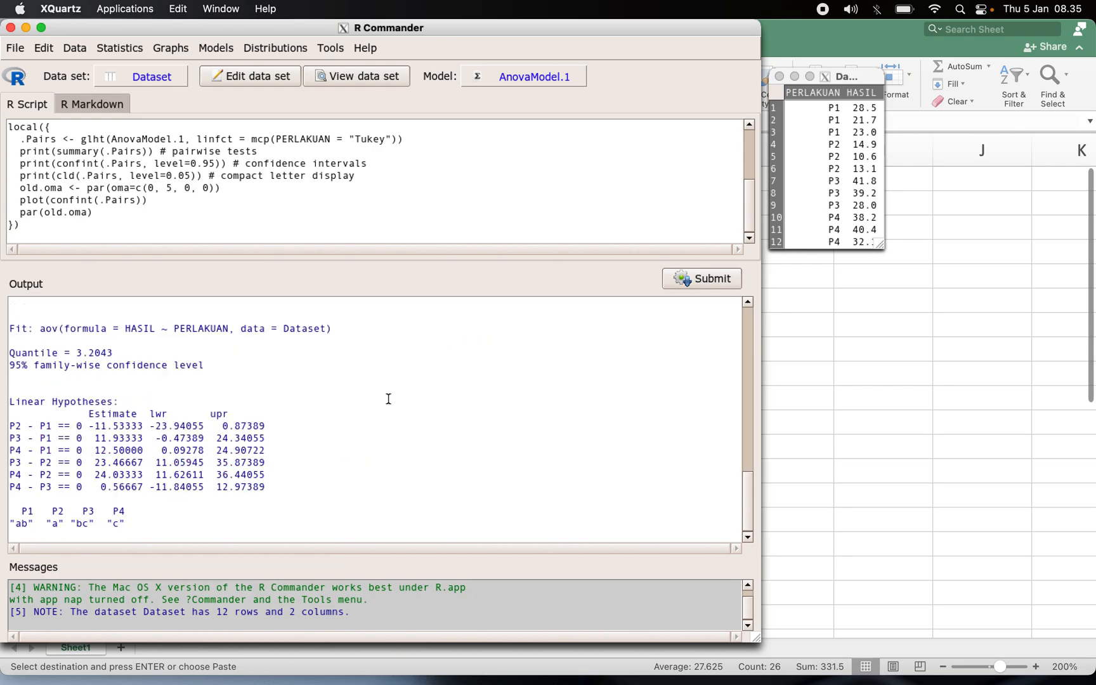
scroll(388, 398, "up", 10)
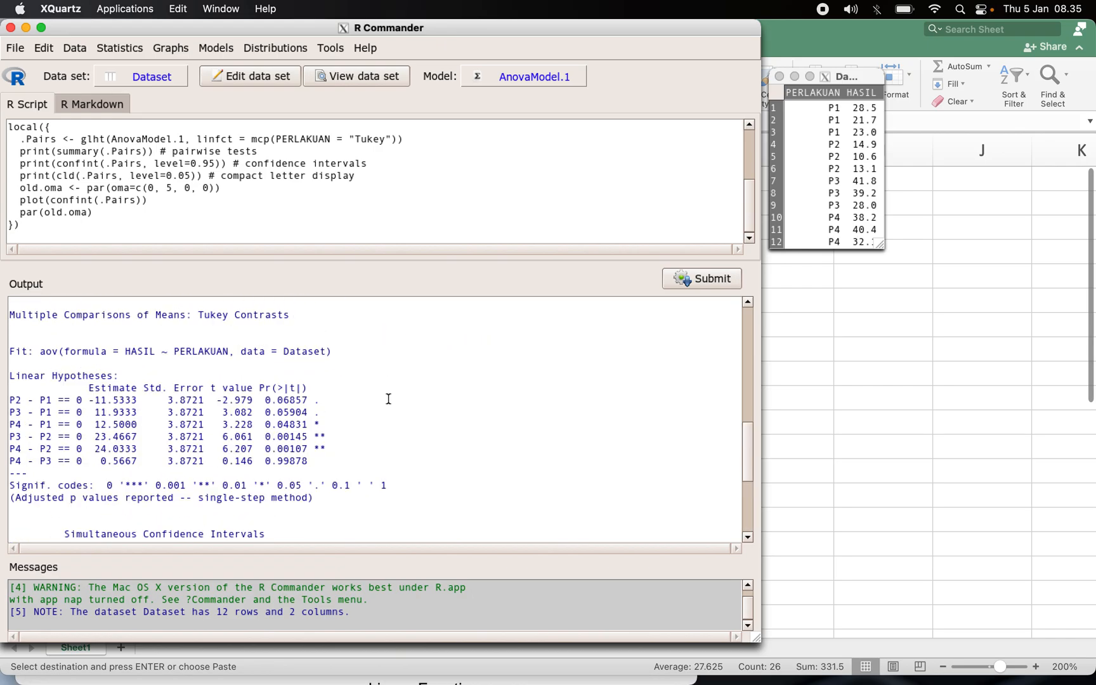
scroll(388, 398, "up", 5)
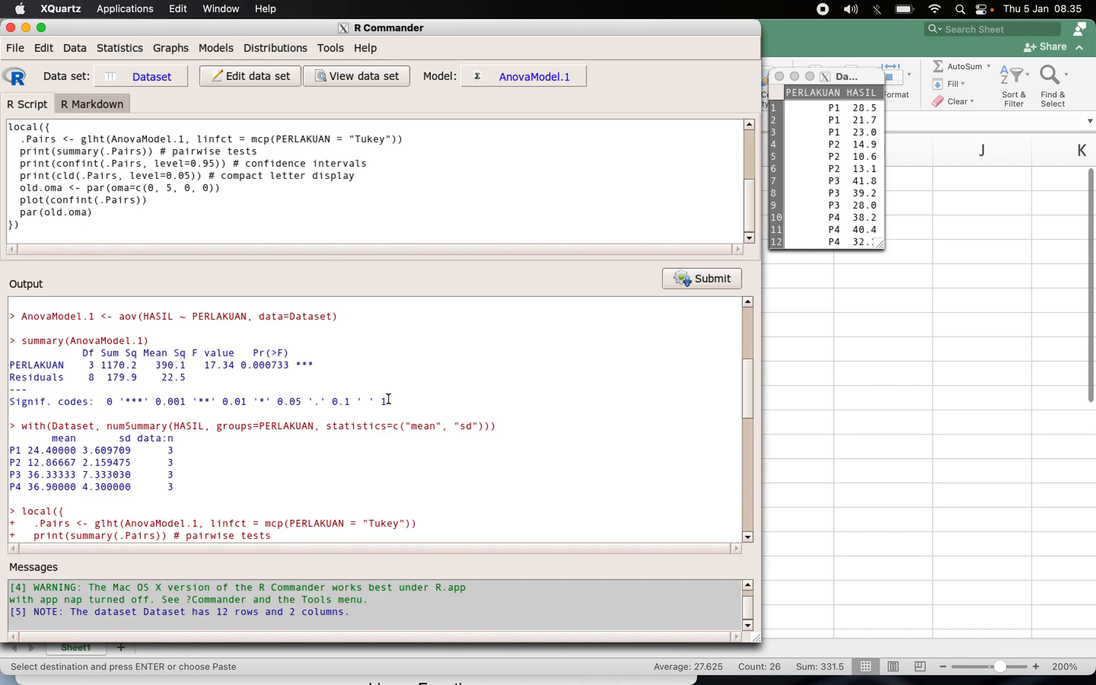
left_click_drag(240, 365, 335, 362)
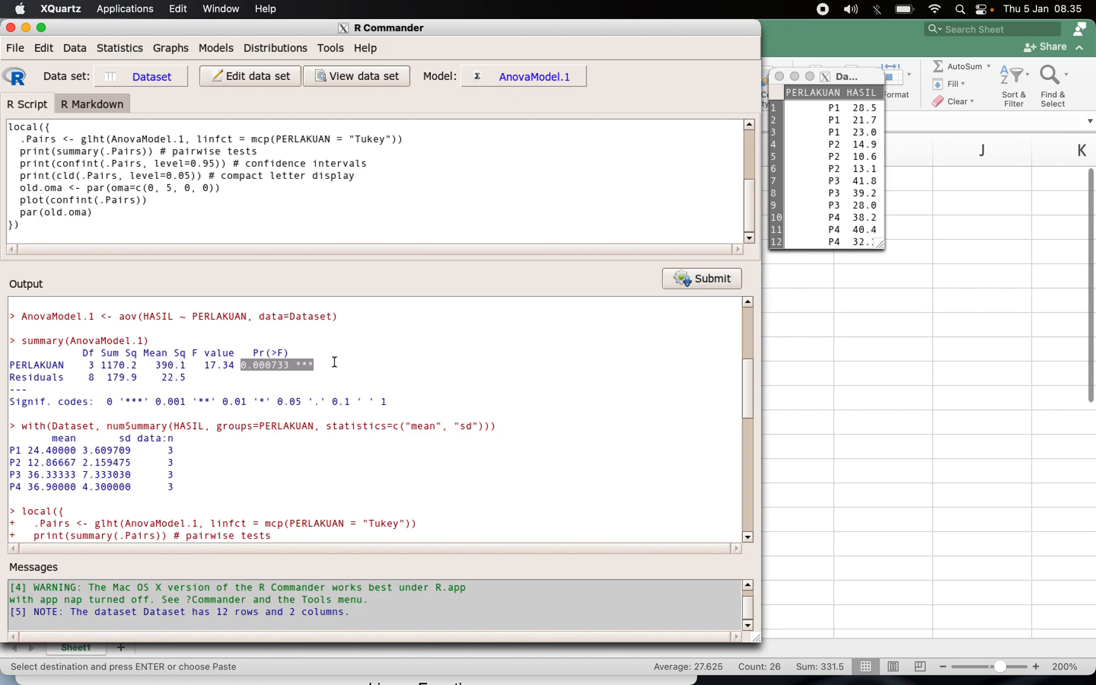
Highlight the Linear Hypotheses heading and the P4 - P1 and P3 - P2 Tukey comparison rows.
scroll(334, 362, "down", 6)
scroll(335, 361, "down", 2)
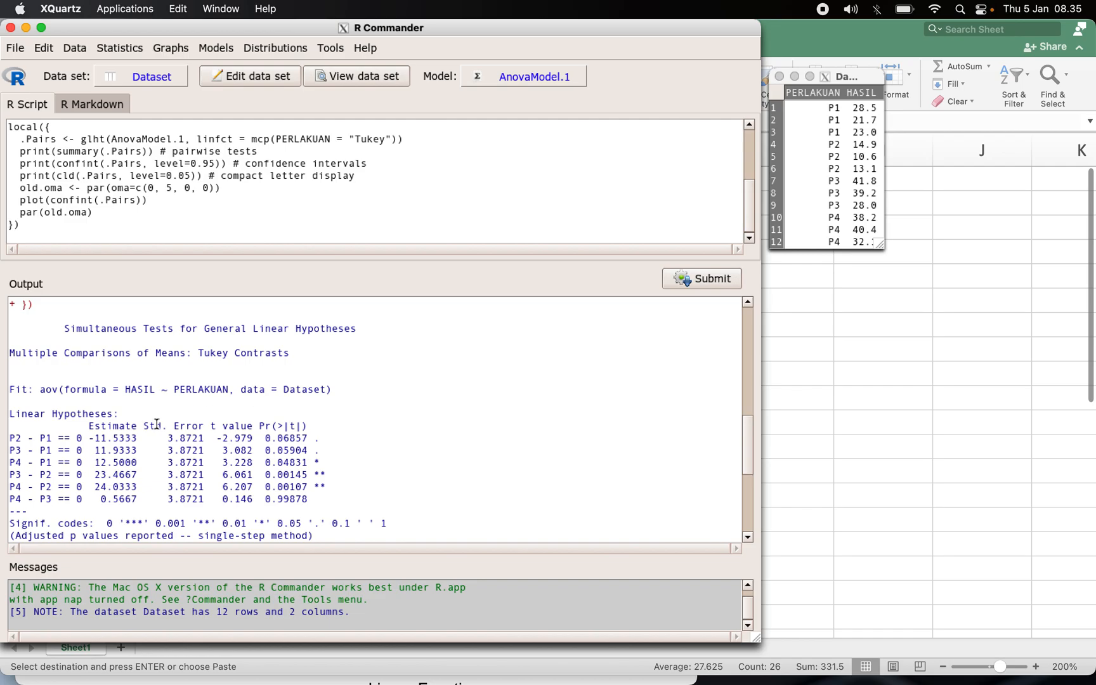
left_click_drag(9, 416, 159, 415)
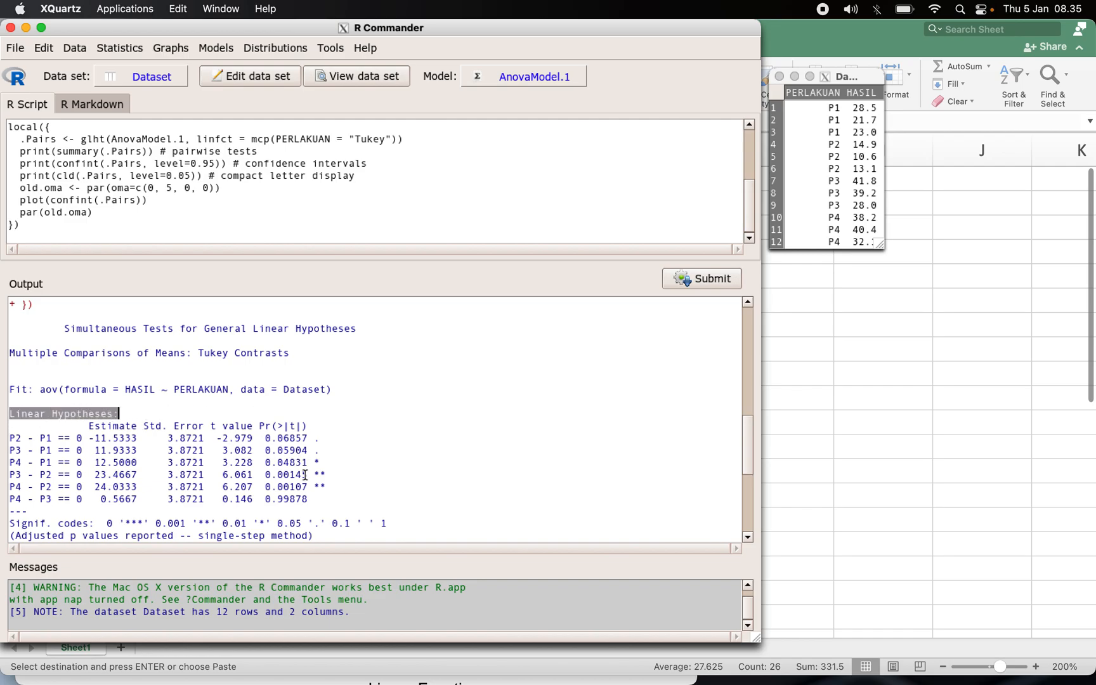
left_click_drag(13, 463, 328, 471)
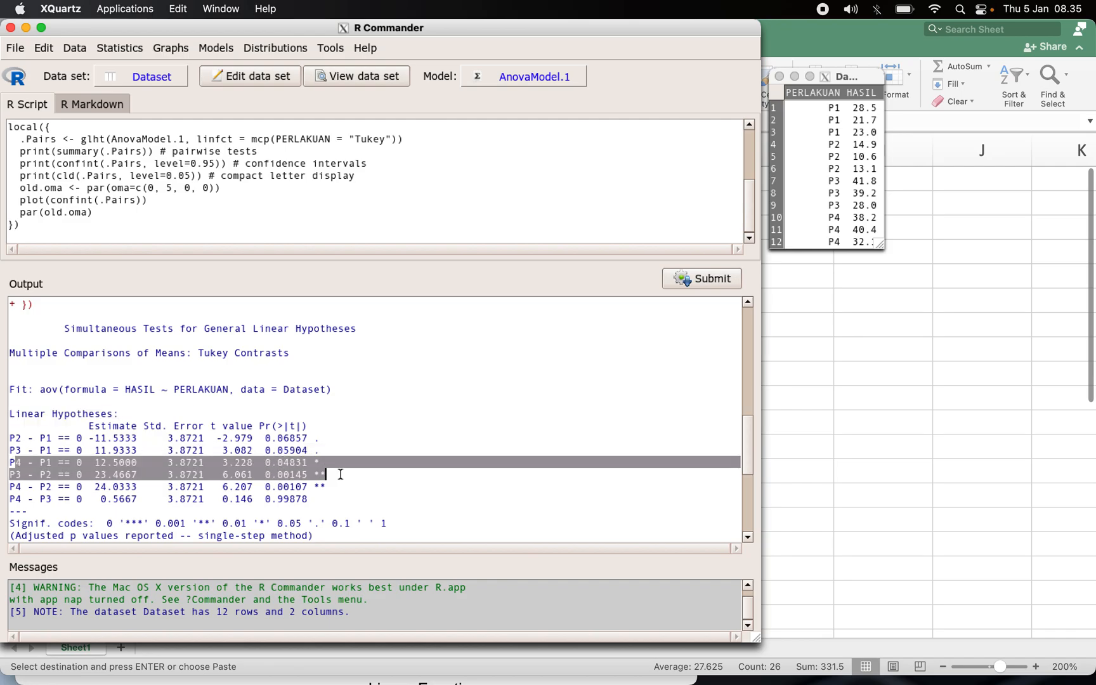
Scroll through the Tukey confidence intervals and highlight the compact letter display for P1 to P4.
scroll(333, 472, "down", 10)
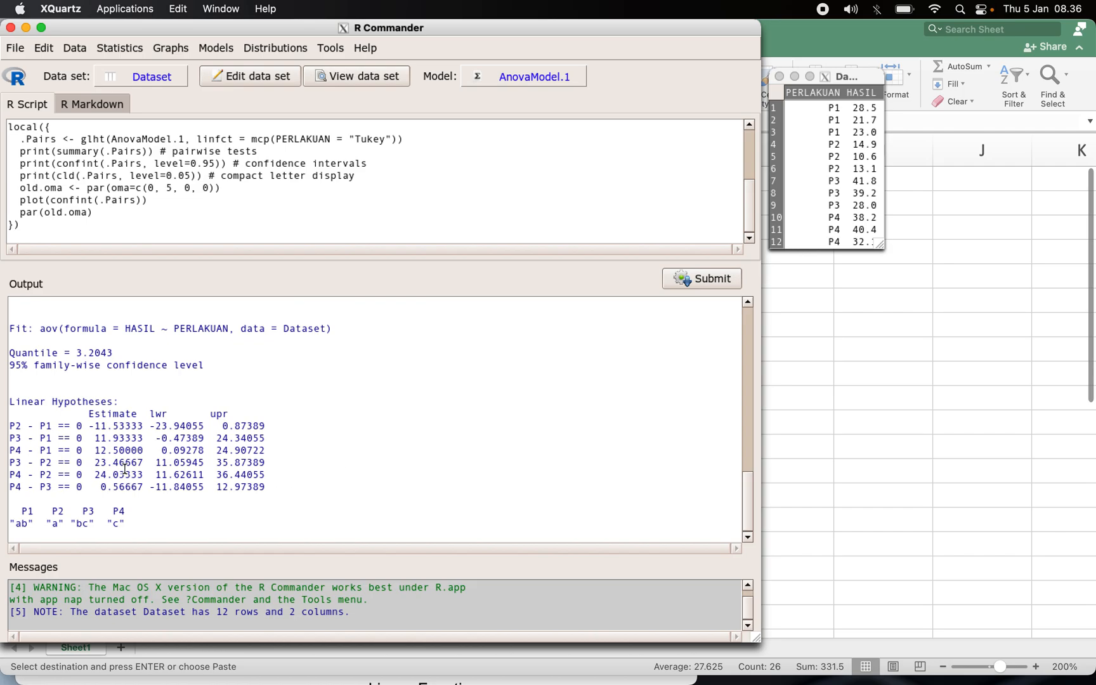
scroll(122, 451, "up", 3)
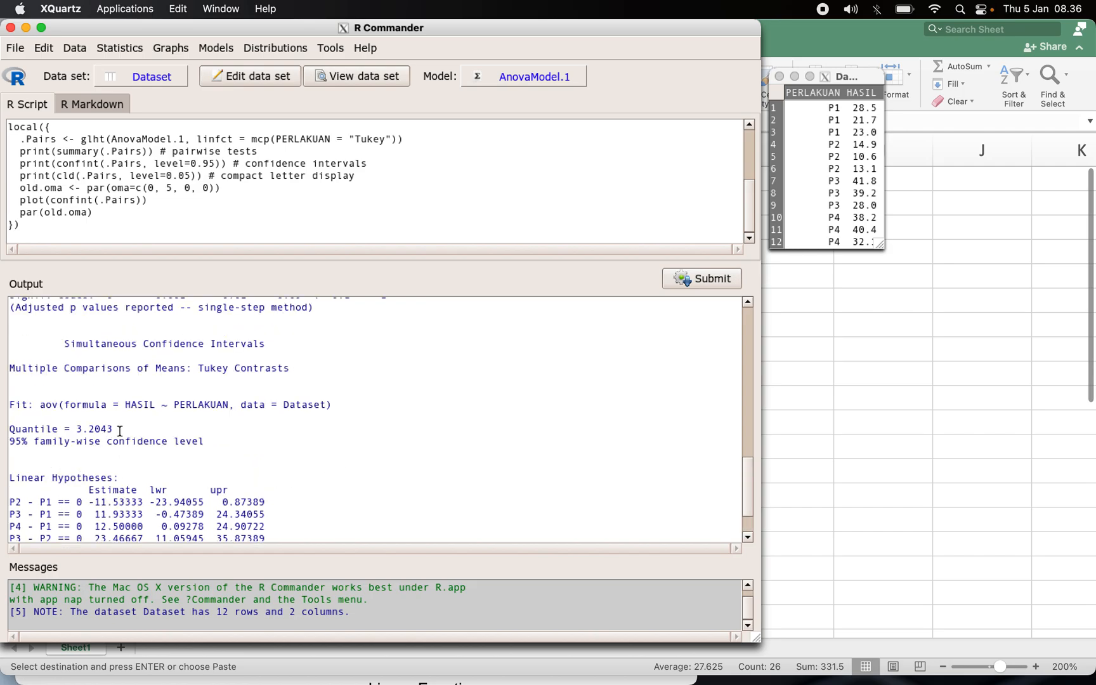
scroll(120, 432, "up", 1)
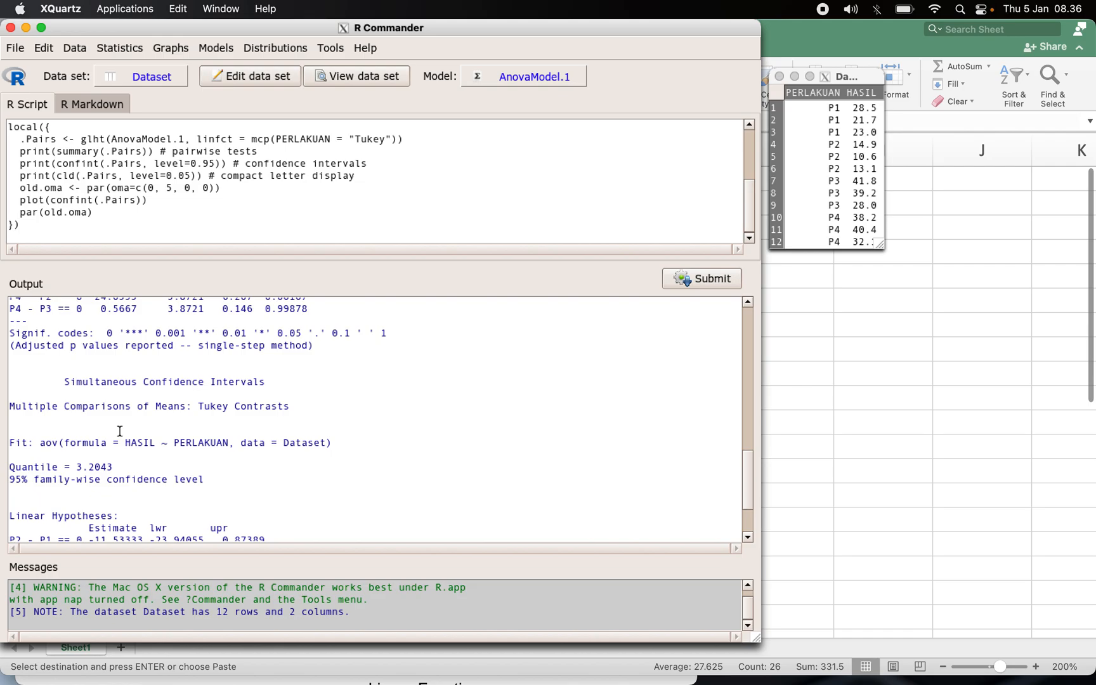
scroll(120, 430, "down", 5)
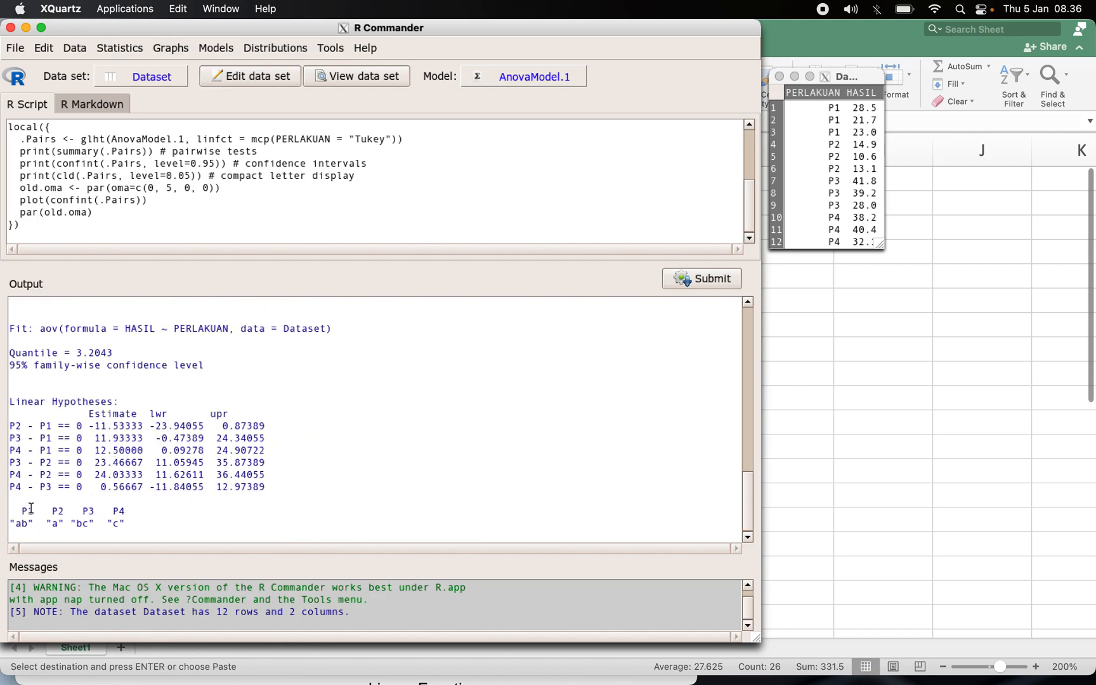
left_click_drag(21, 511, 156, 529)
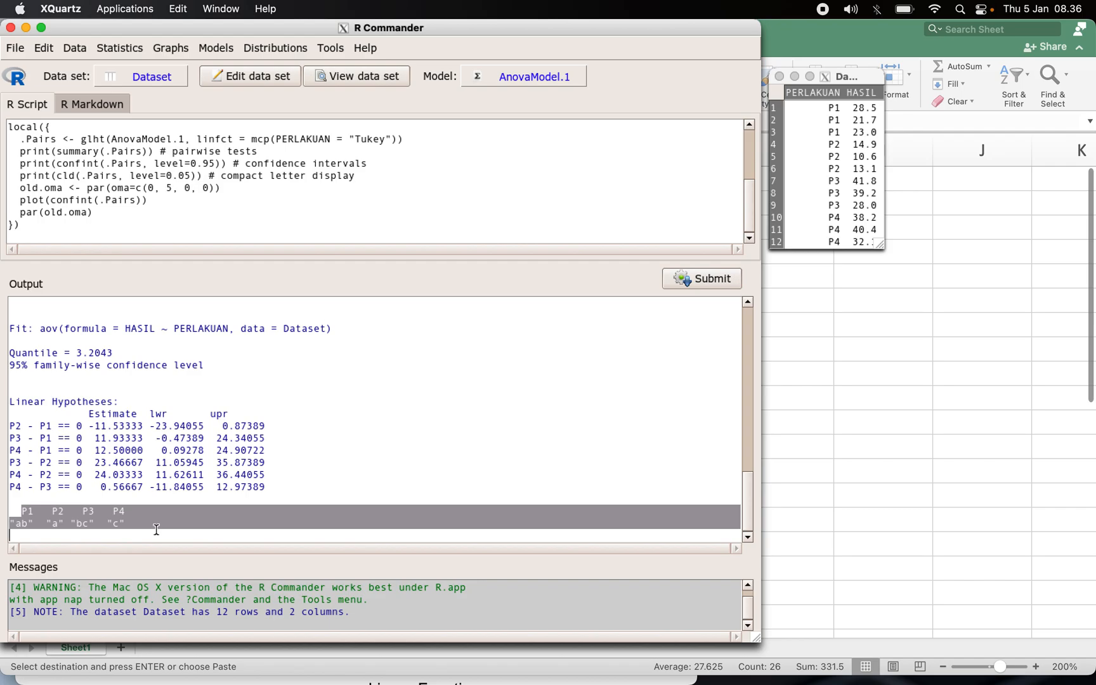
left_click(186, 517)
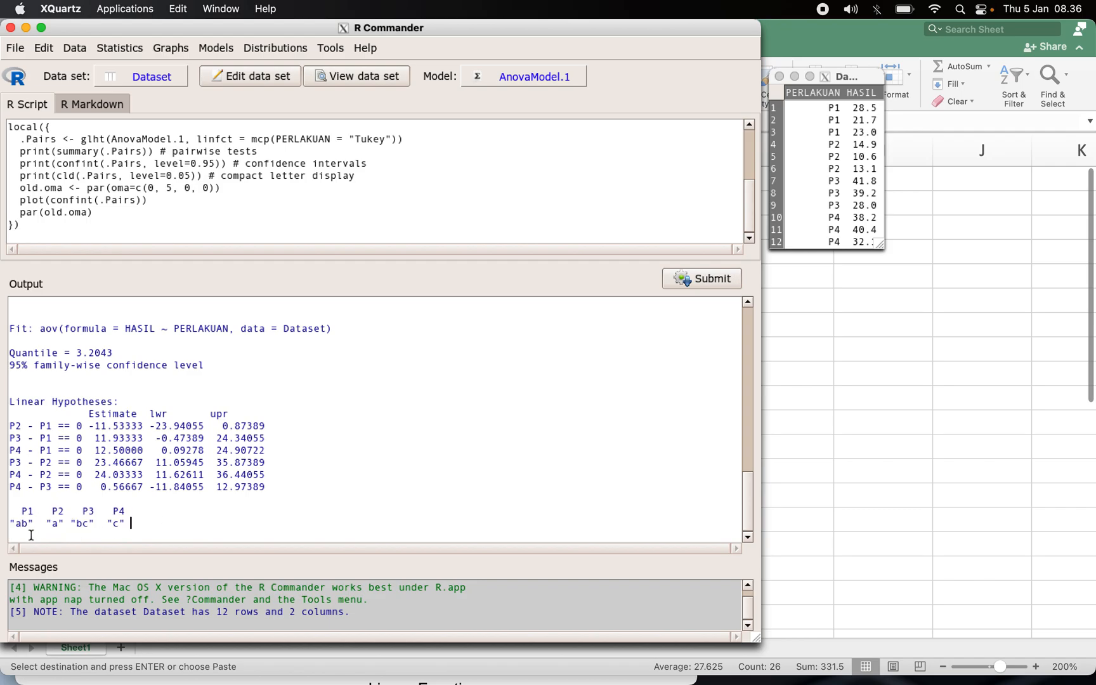
left_click_drag(28, 525, 120, 524)
left_click(240, 502)
Highlight the ANOVA summary table, then the letter groupings for the treatments again.
scroll(257, 461, "up", 5)
scroll(257, 460, "up", 5)
scroll(254, 458, "down", 3)
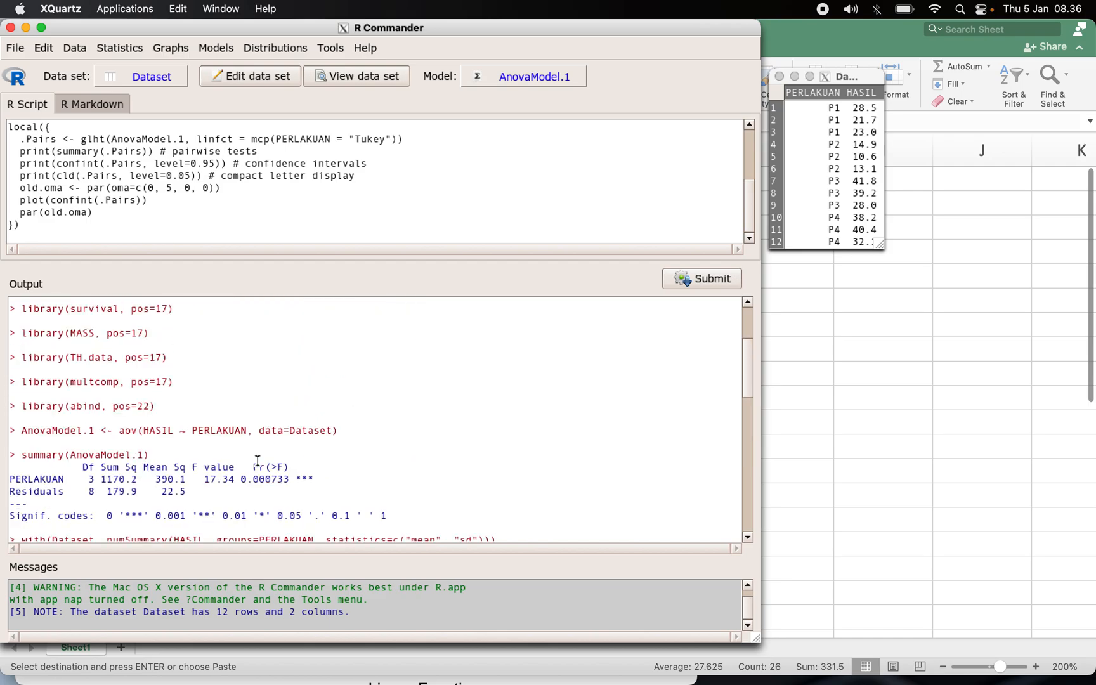
left_click_drag(10, 418, 318, 462)
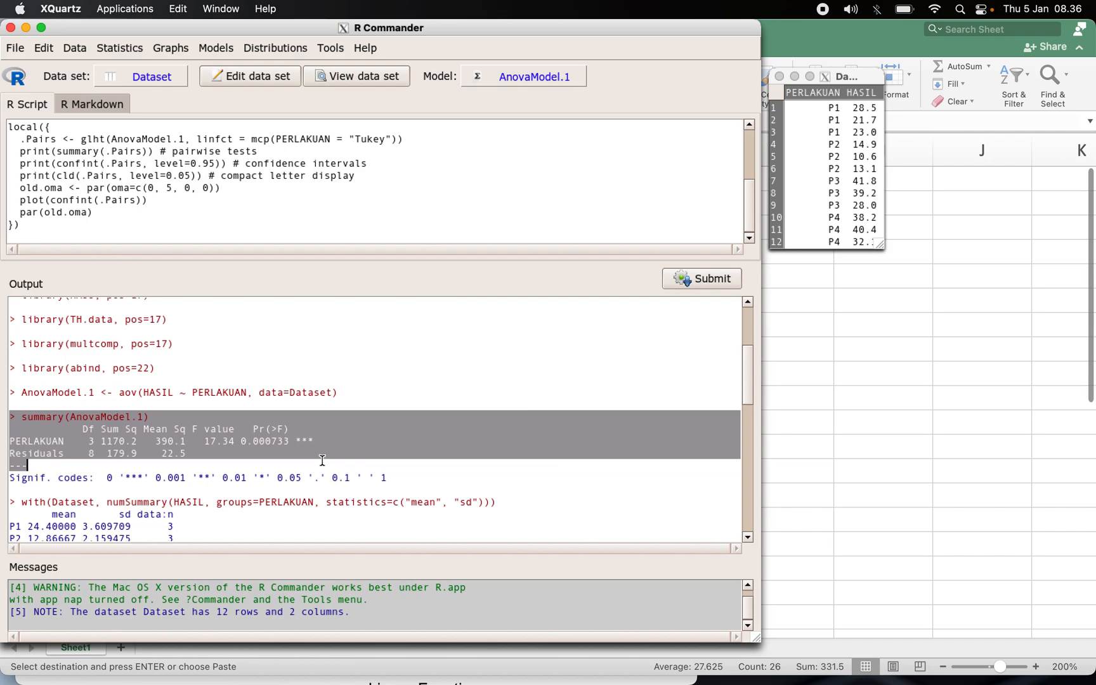
scroll(320, 461, "down", 10)
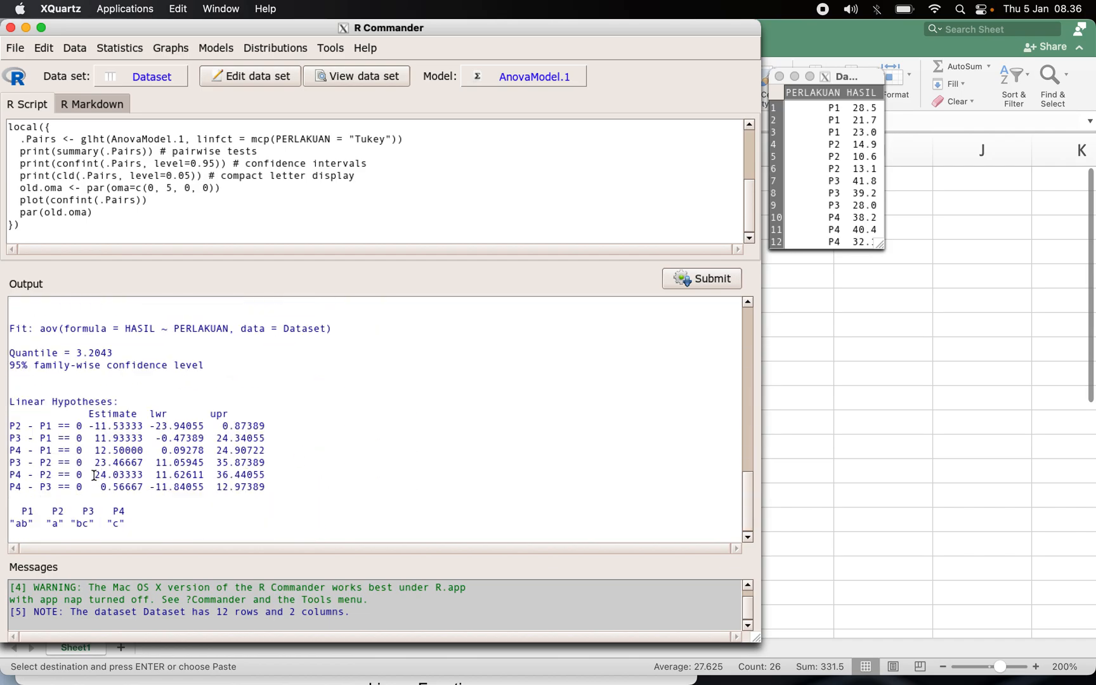
left_click_drag(16, 511, 140, 525)
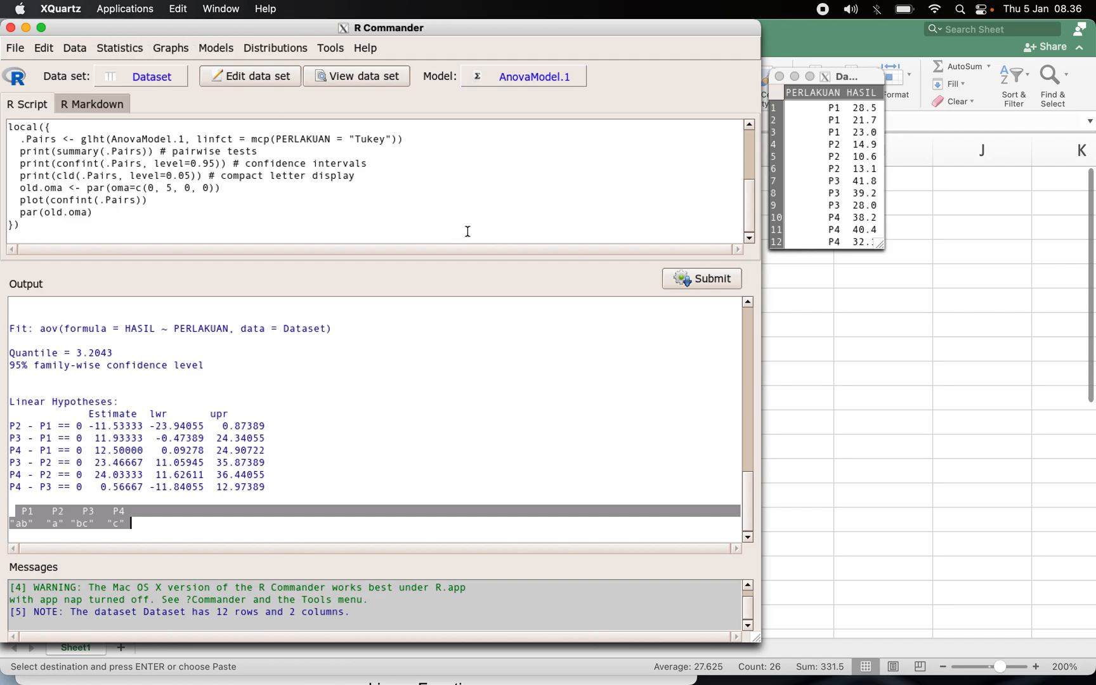
Create a boxplot of HASIL plotted by PERLAKUAN groups.
left_click(172, 52)
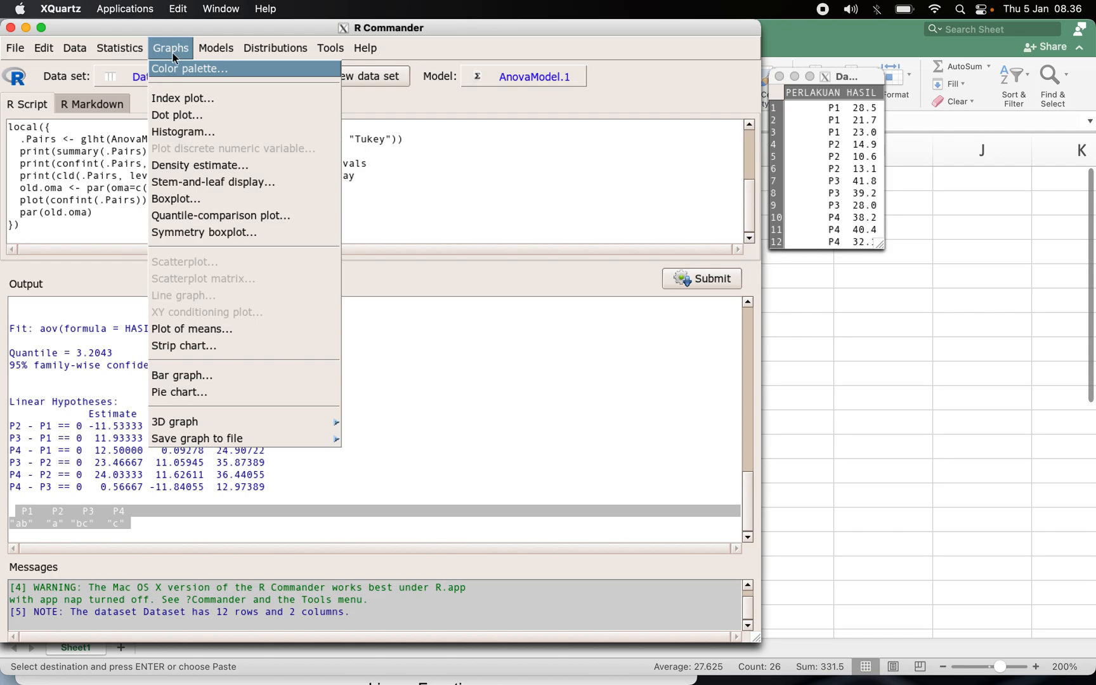
left_click(178, 202)
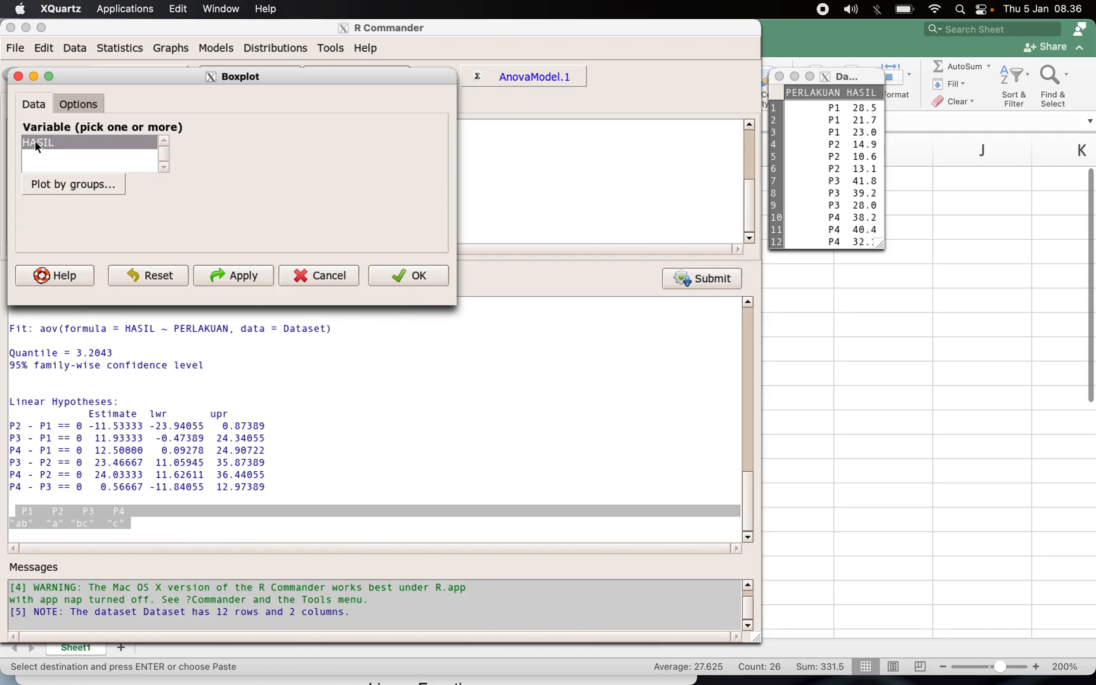
left_click(65, 186)
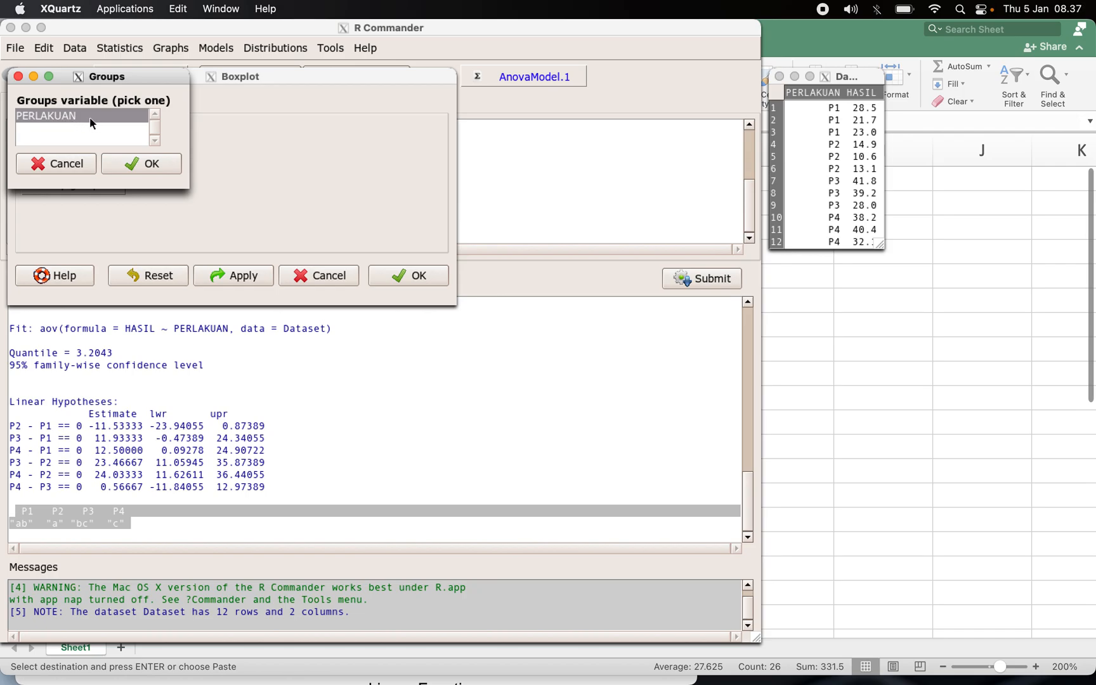
left_click(141, 165)
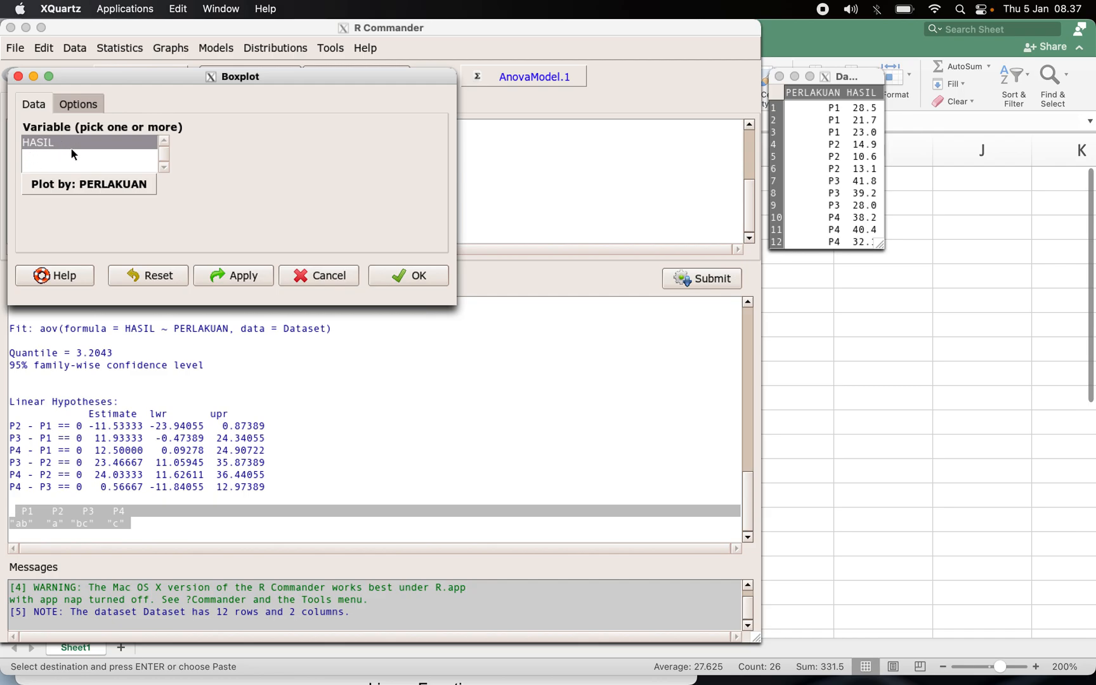
left_click(414, 276)
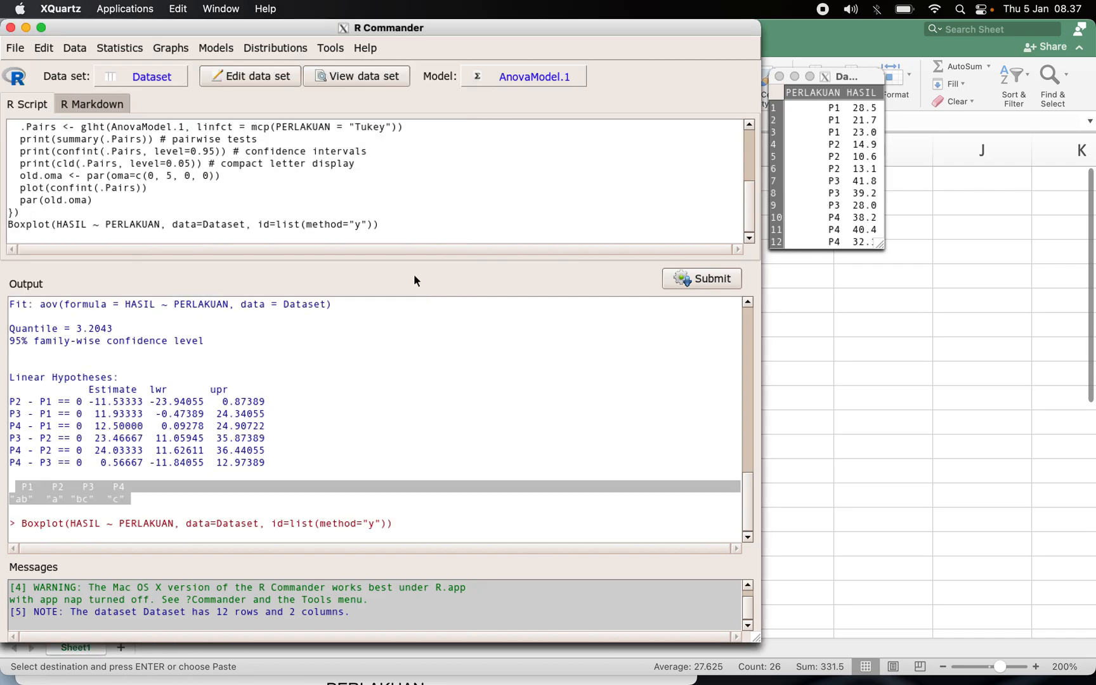
Bring up the boxplot window and enlarge it to show the whole plot.
key("ctrl+Up")
left_click(216, 312)
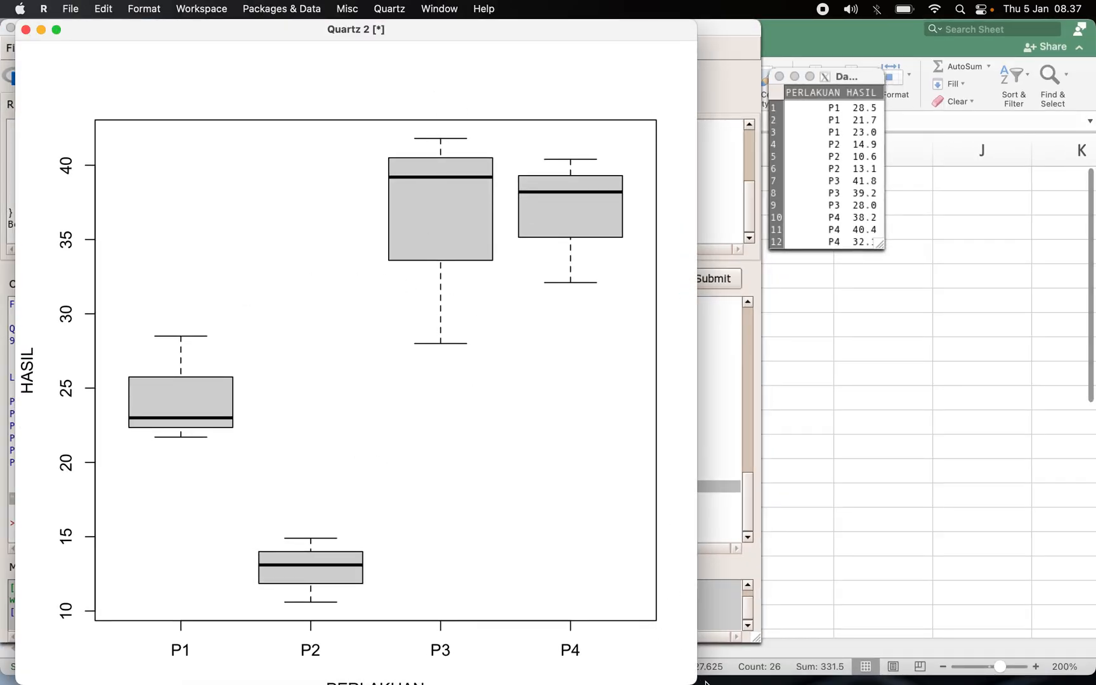
left_click_drag(695, 682, 684, 587)
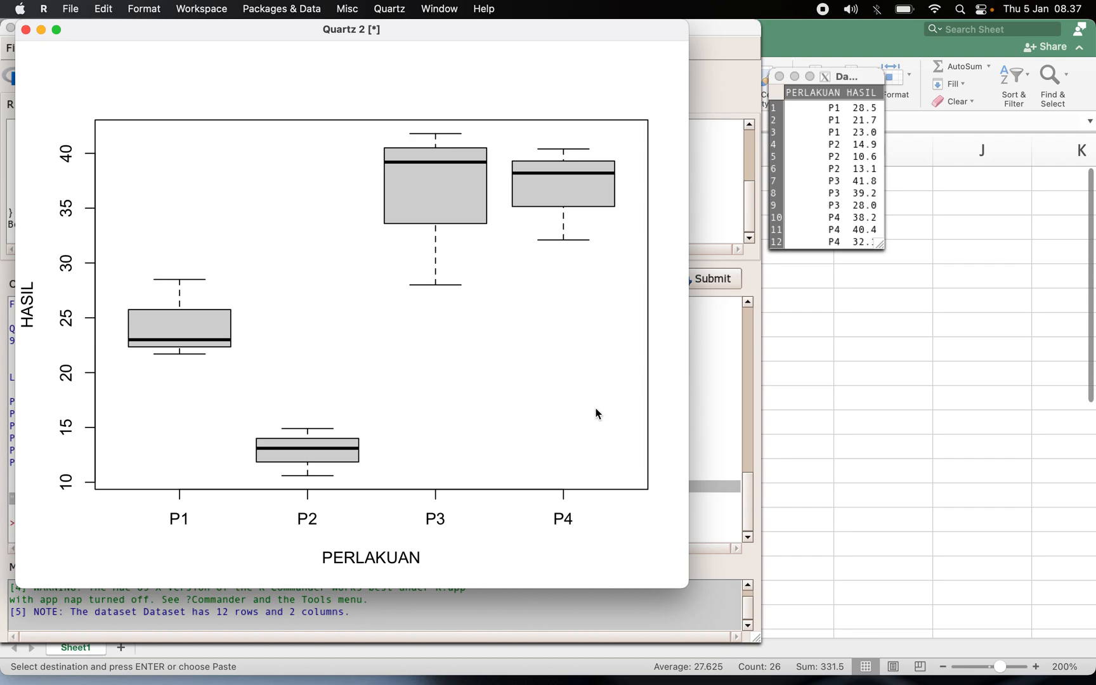
left_click(716, 401)
Try to create a bar graph of PERLAKUAN plotted by PERLAKUAN groups.
left_click(170, 48)
key("Down")
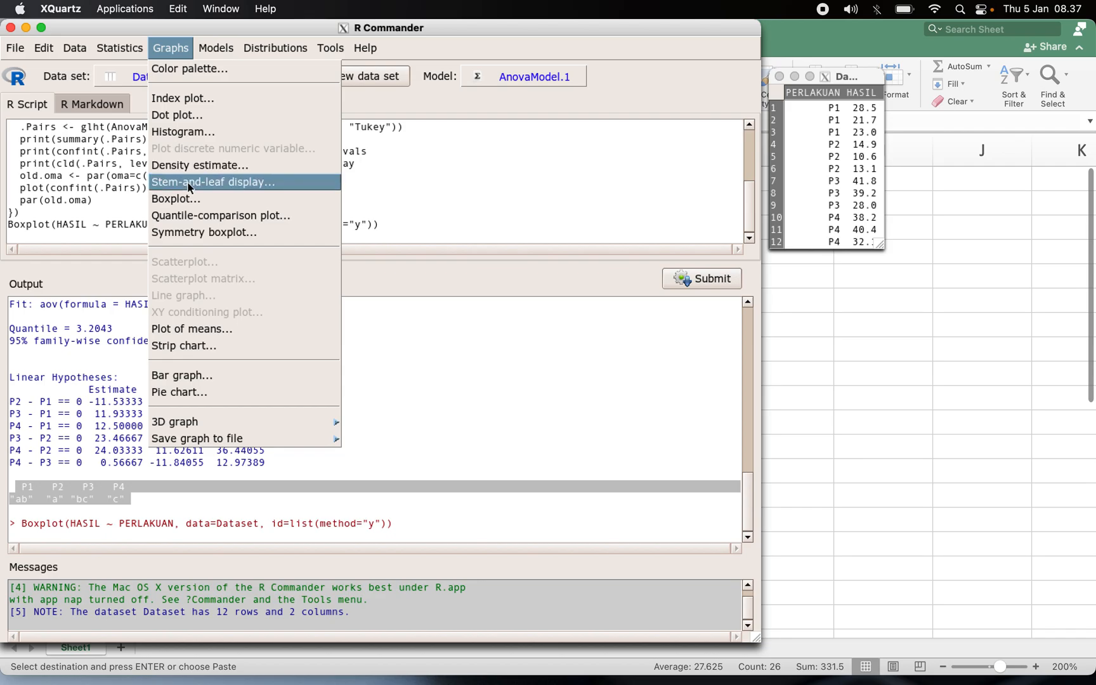
left_click(183, 374)
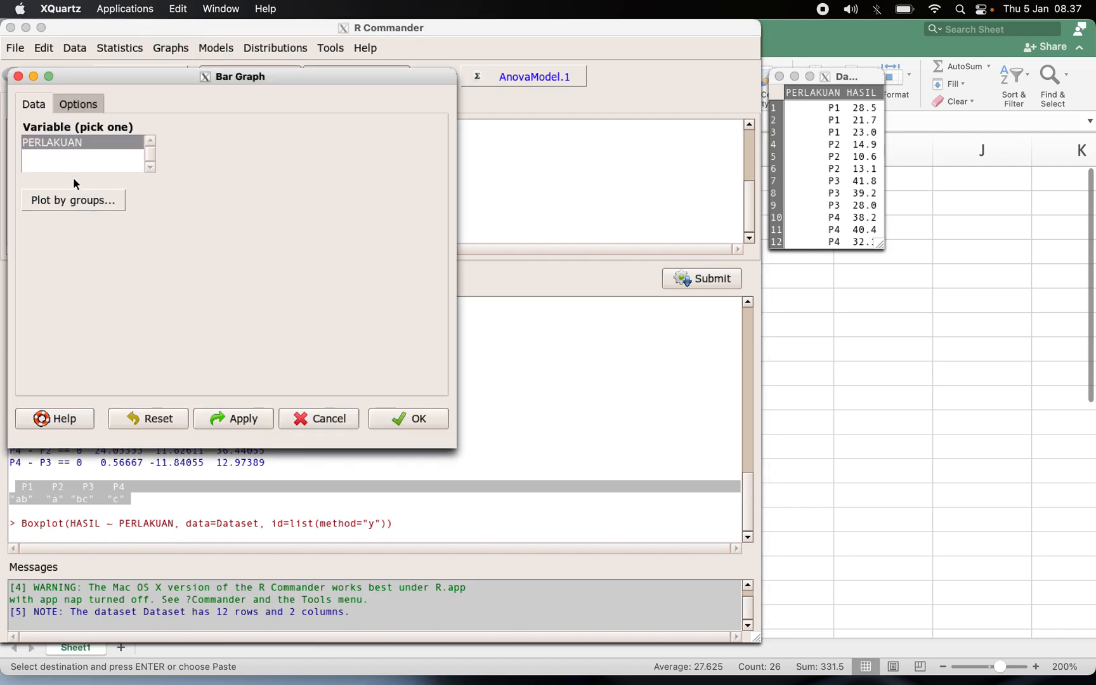
left_click(71, 200)
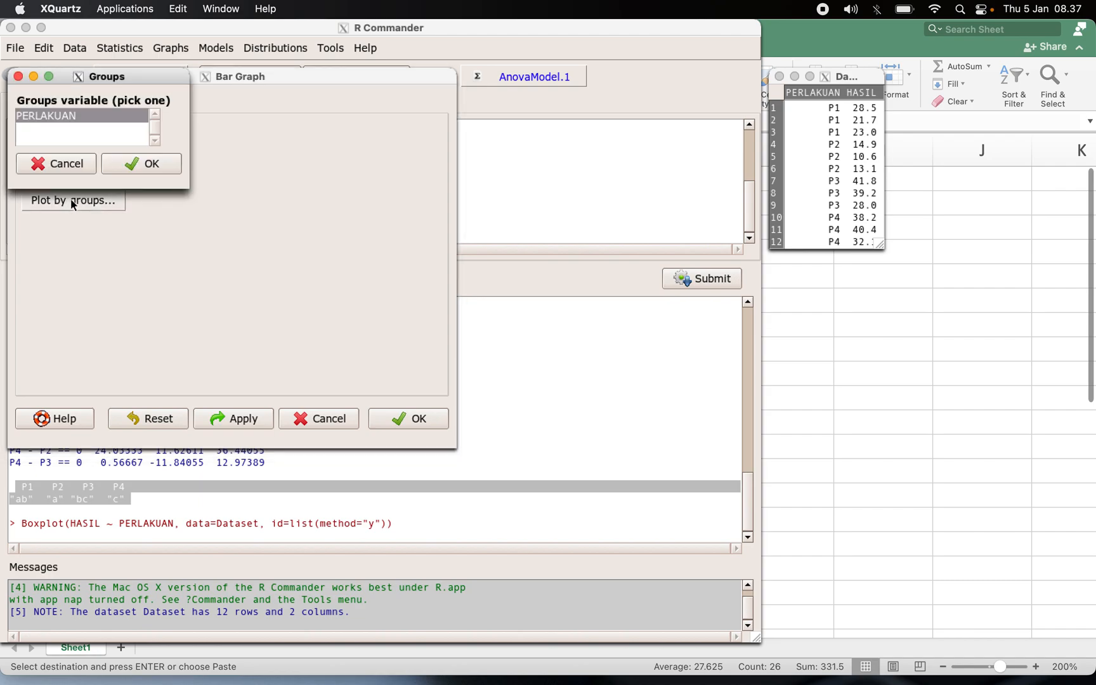
left_click(122, 165)
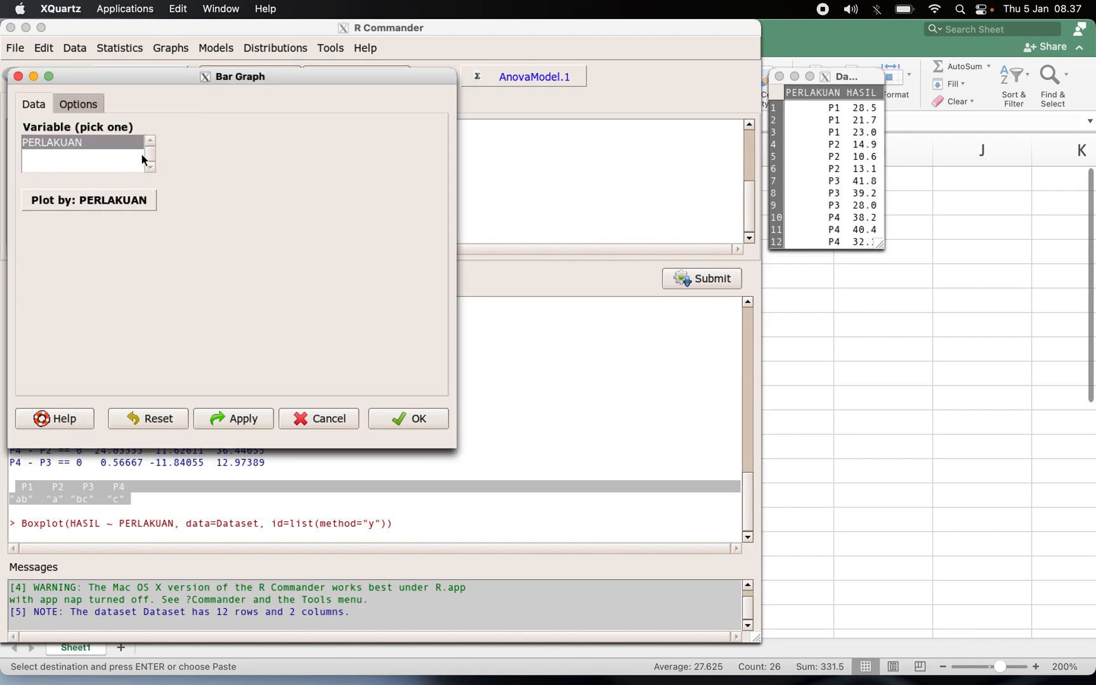
left_click(99, 138)
left_click(423, 420)
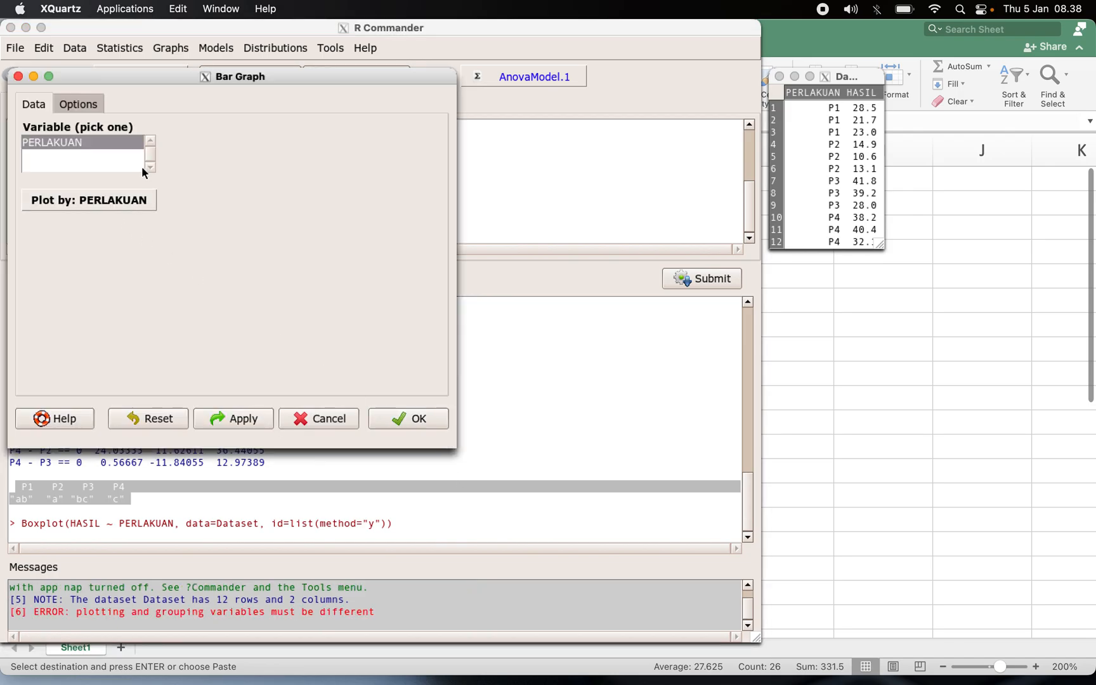
Retry the bar graph after checking its options, again grouping by PERLAKUAN.
left_click(82, 105)
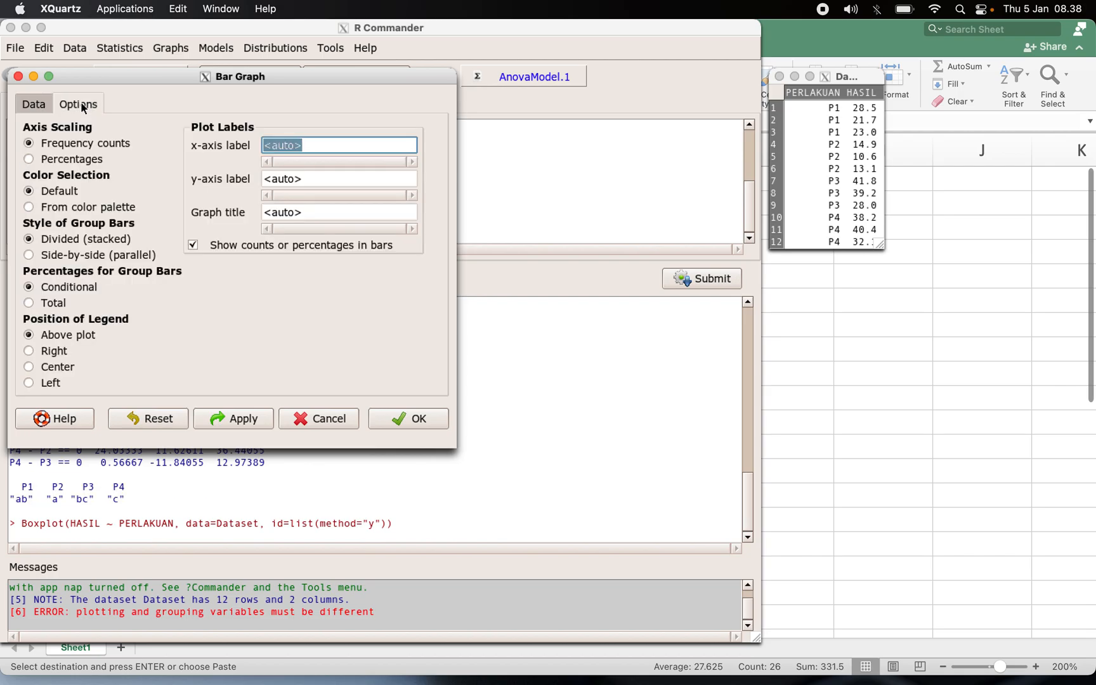
left_click(36, 106)
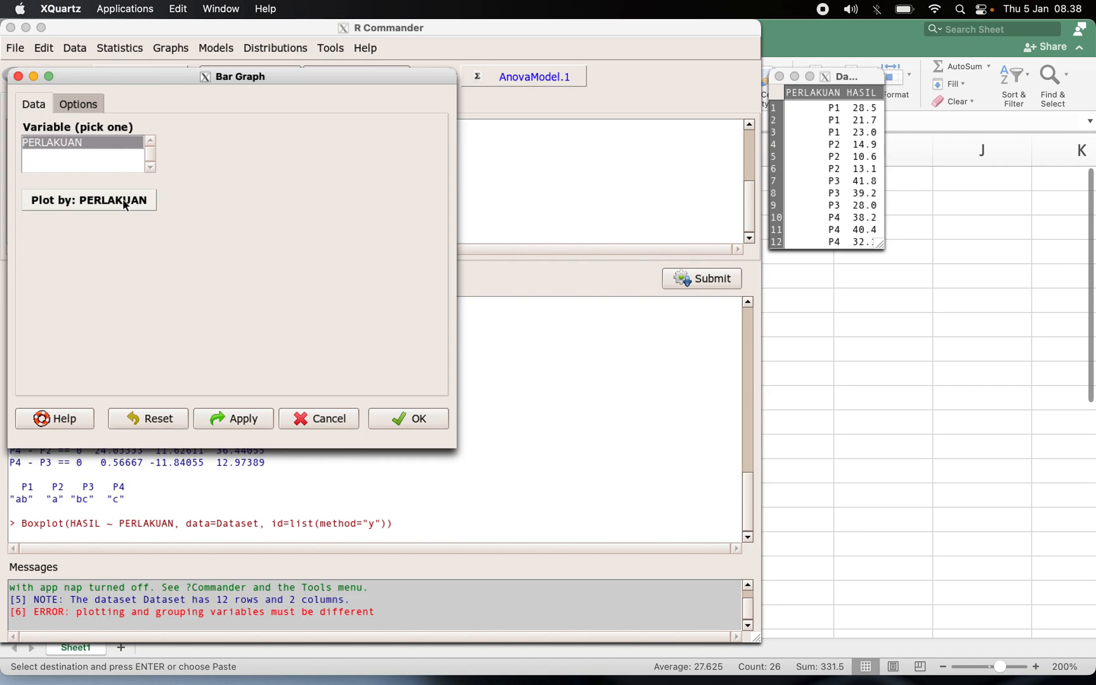
left_click(73, 201)
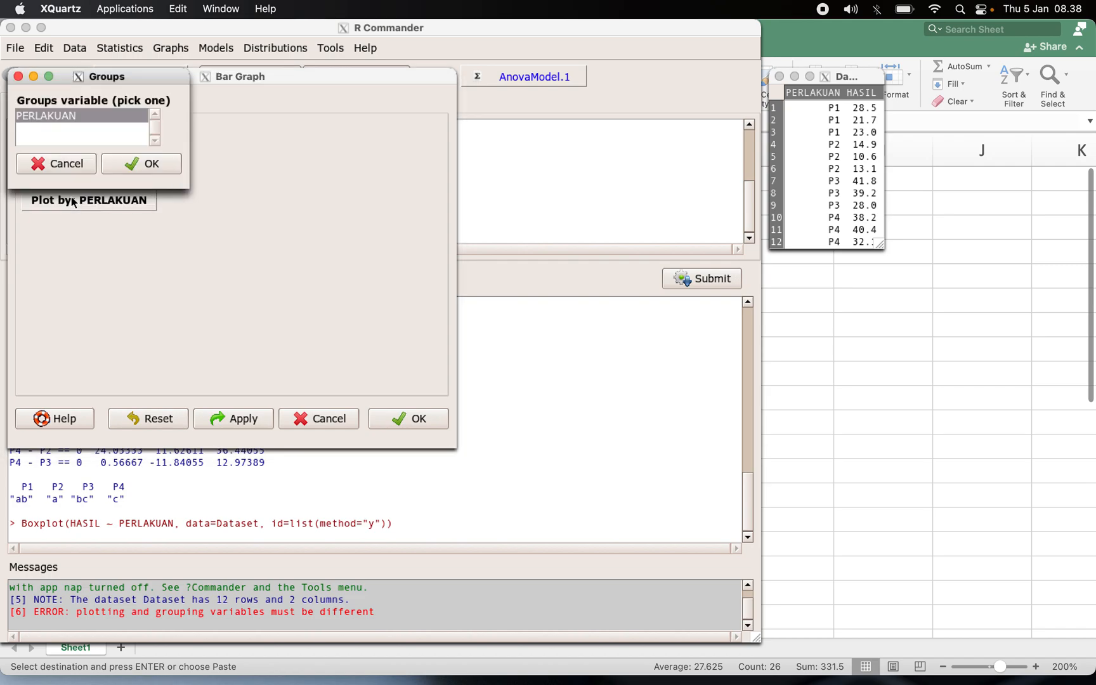
left_click(136, 162)
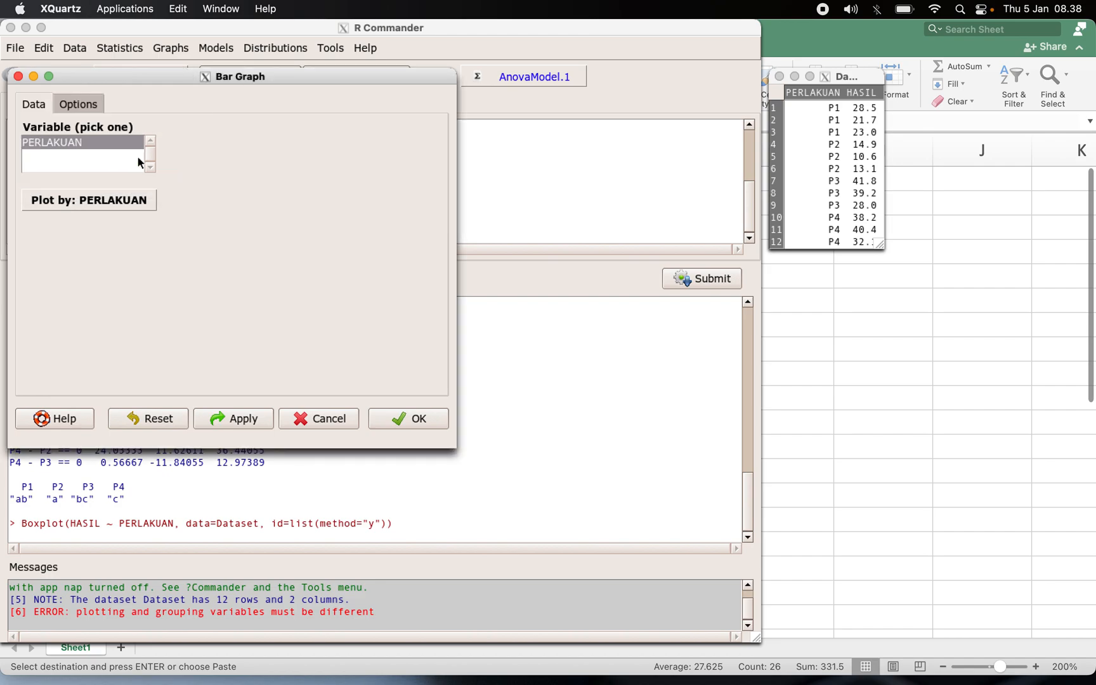
left_click(105, 142)
left_click(406, 420)
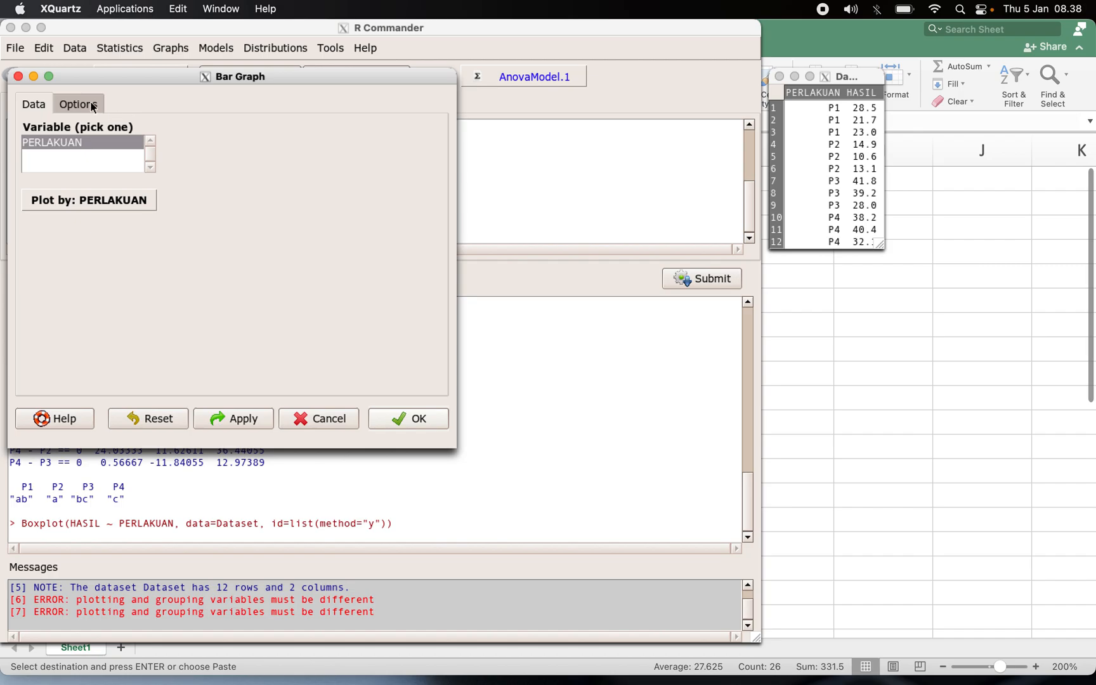
Return to the bar graph options, clear the show-counts option, edit the y-axis label field, and cancel the dialog.
left_click(69, 105)
key("ctrl+Up")
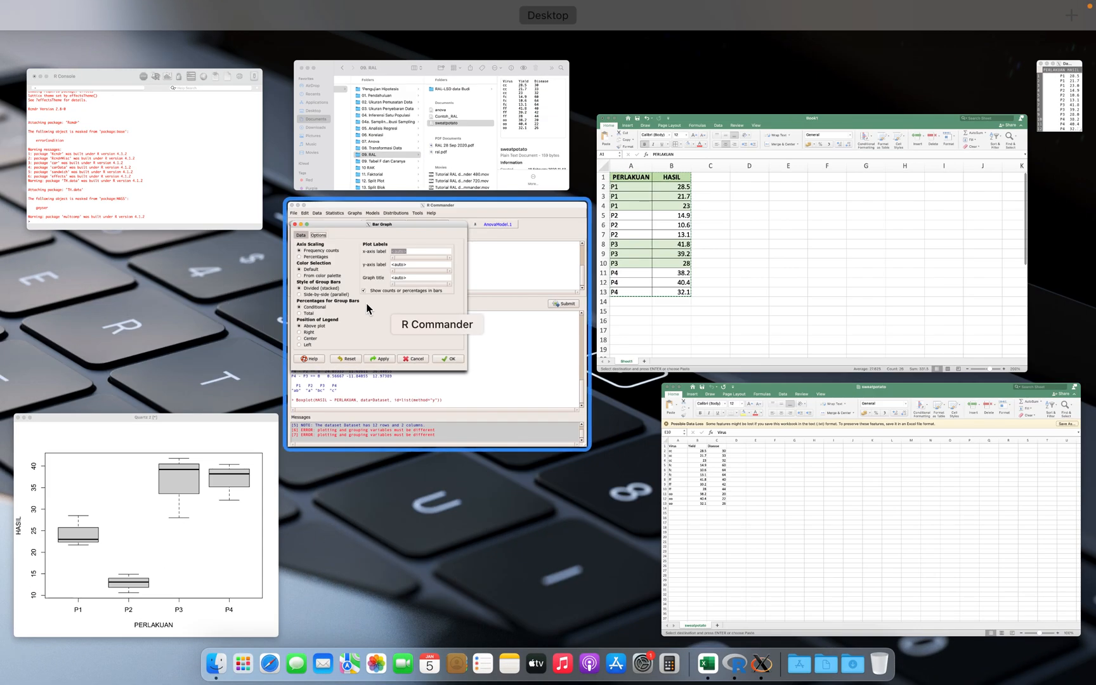
left_click(371, 302)
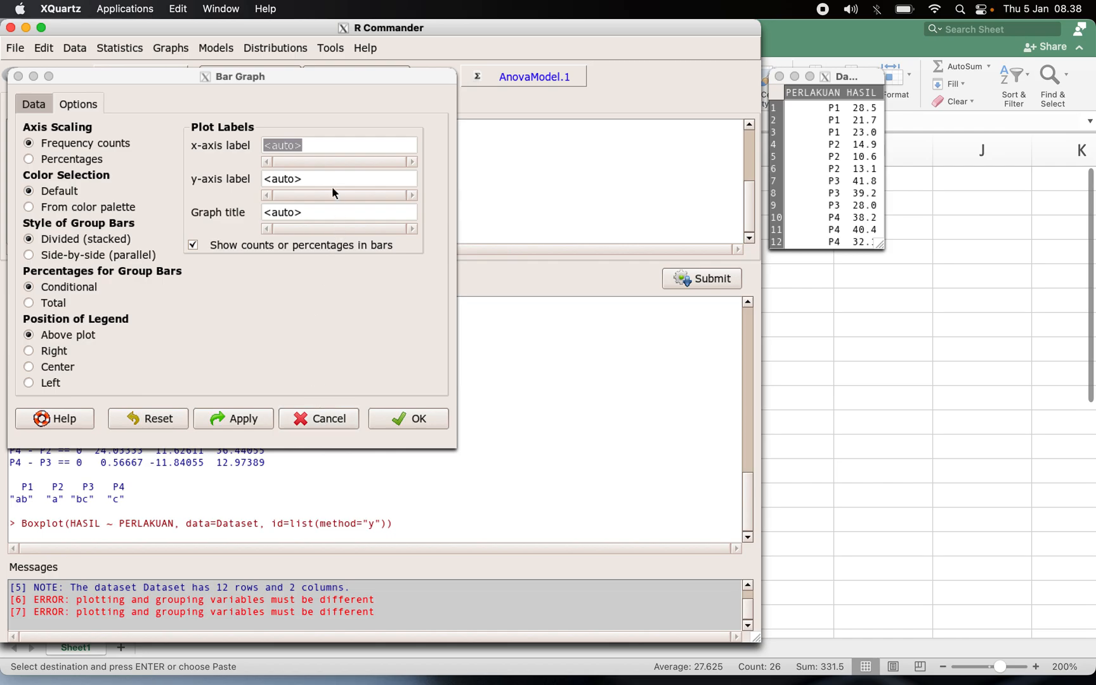
left_click(310, 180)
left_click(296, 180)
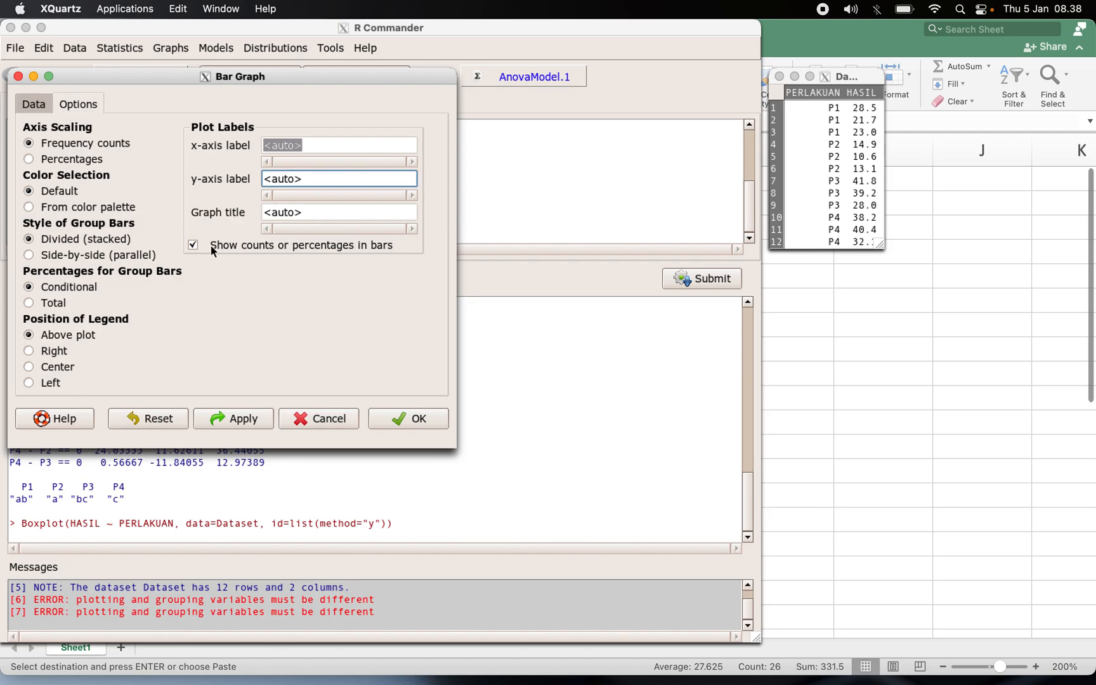
left_click(194, 245)
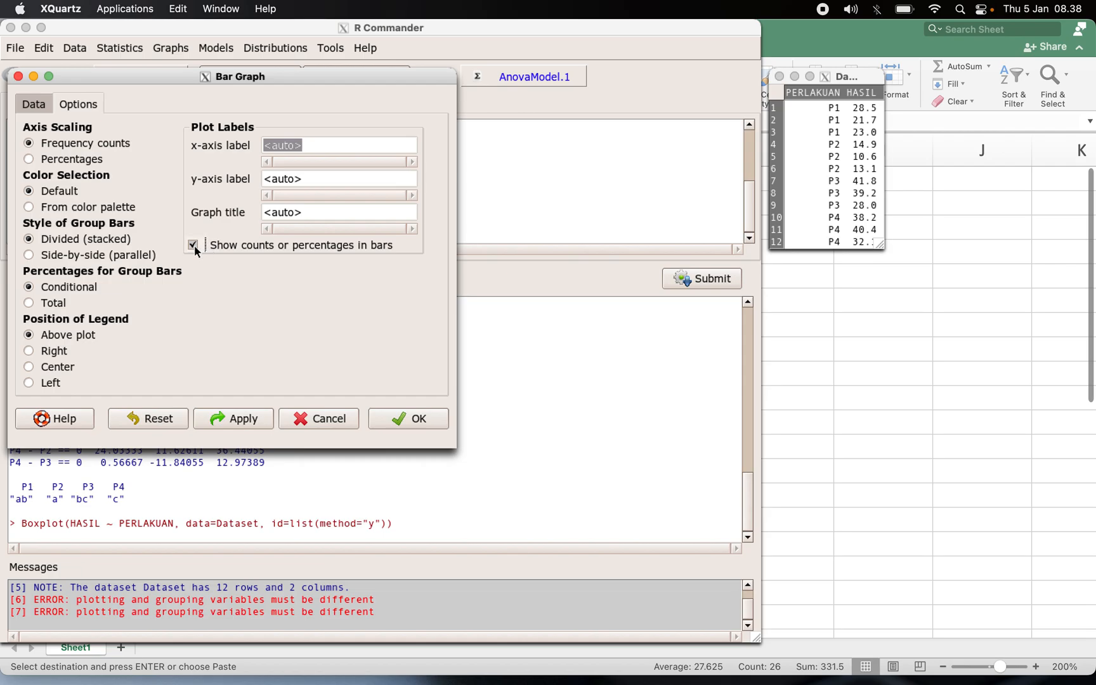
double_click(275, 180)
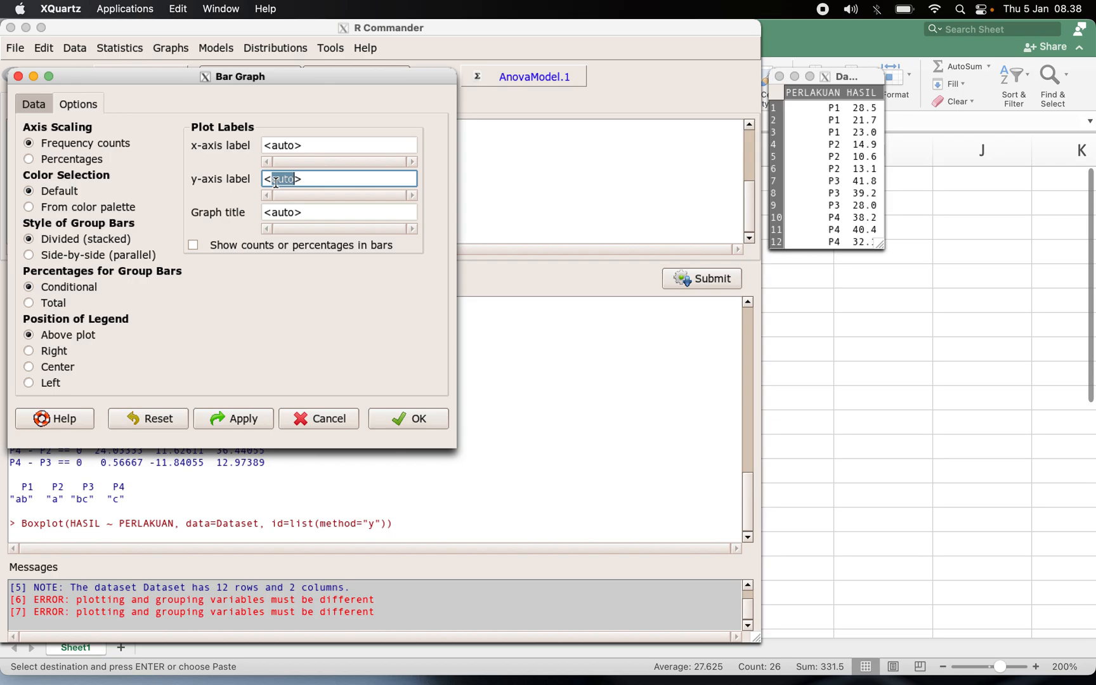
left_click(316, 418)
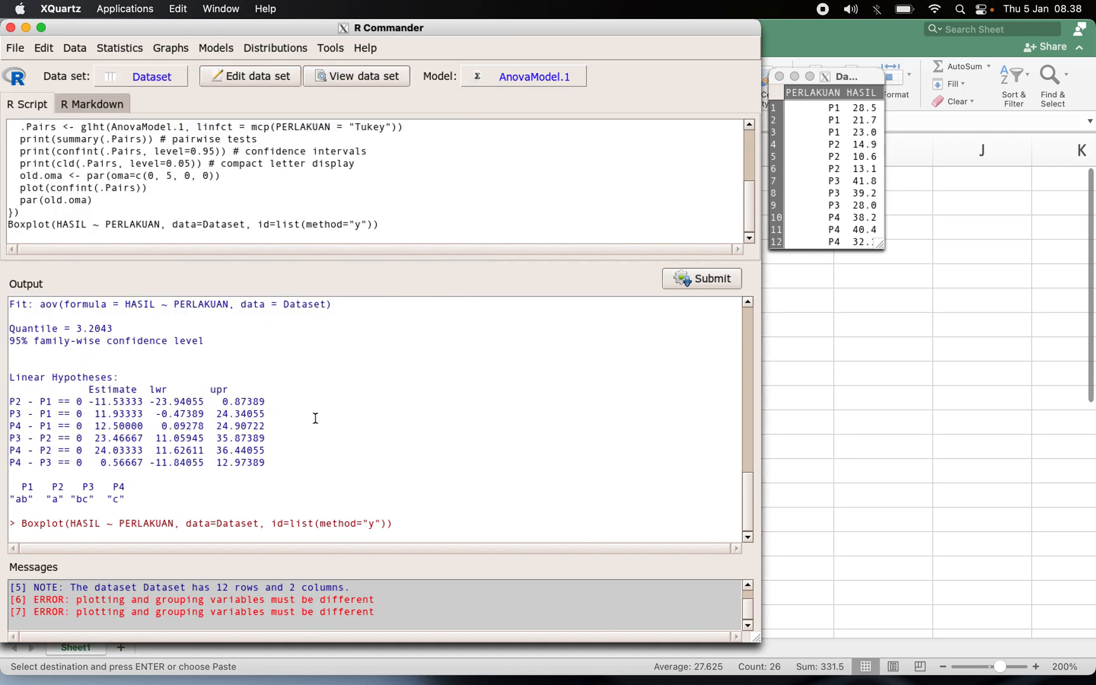
Try the bar graph of PERLAKUAN grouped by PERLAKUAN once more.
left_click(141, 52)
mouse_move(146, 72)
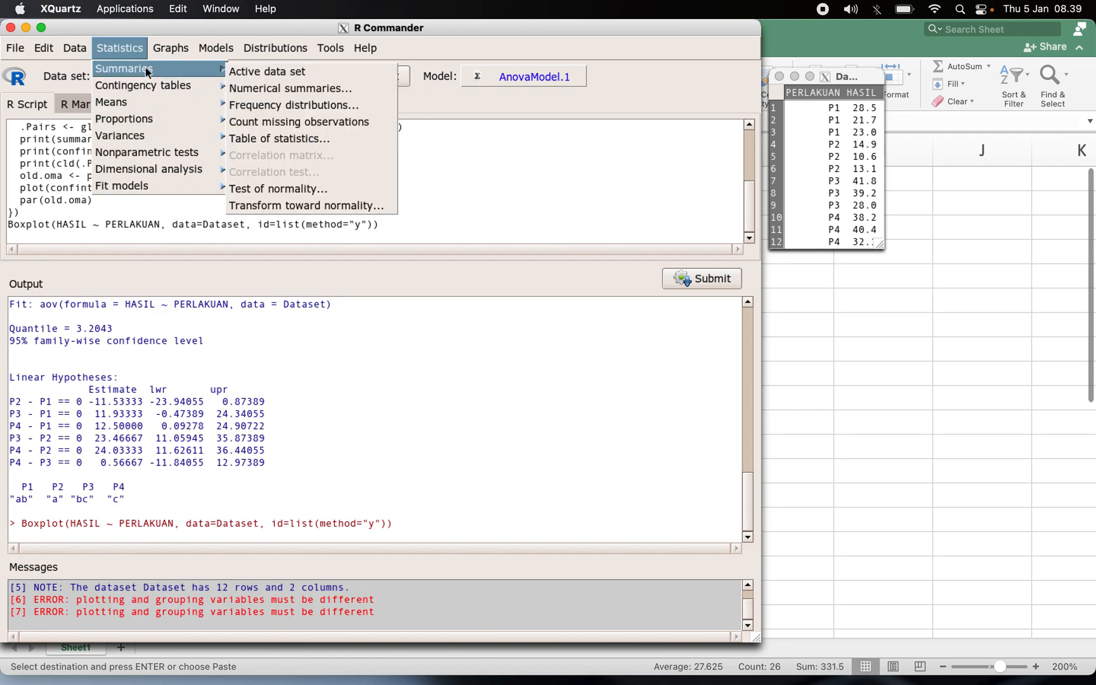
mouse_move(173, 49)
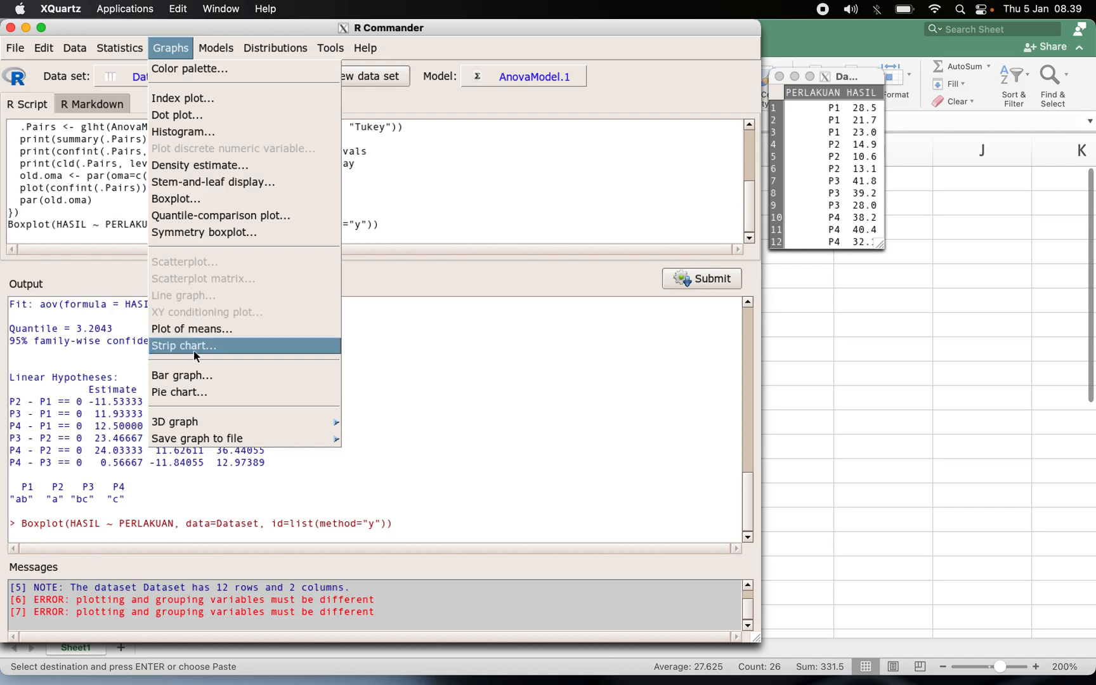
left_click(193, 378)
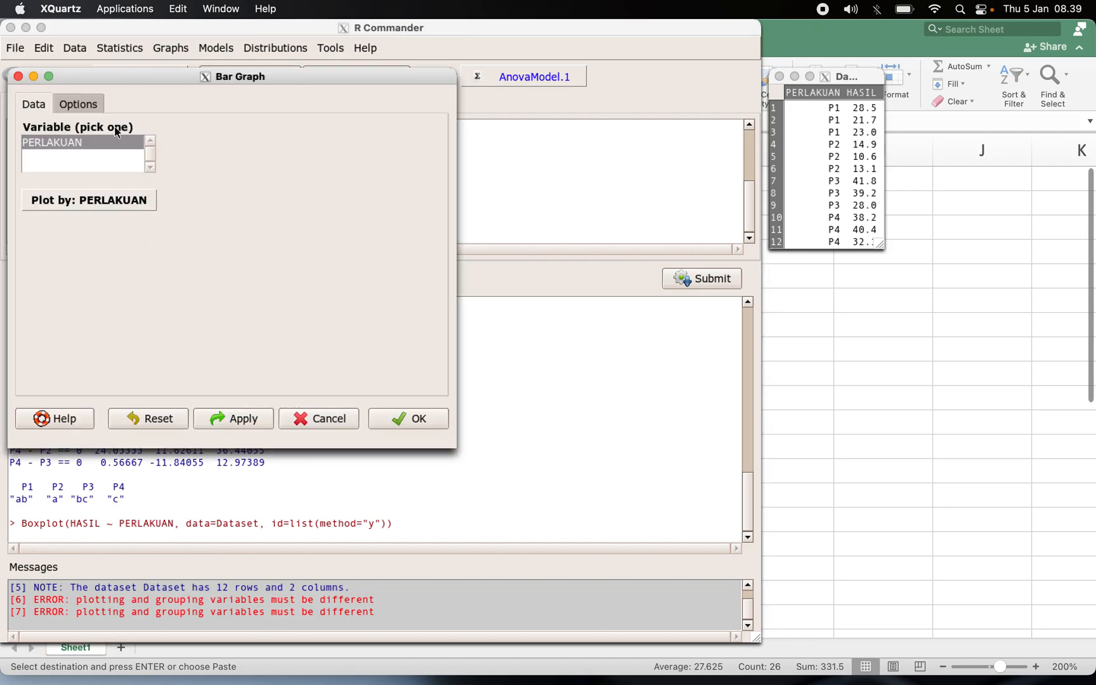
left_click(107, 204)
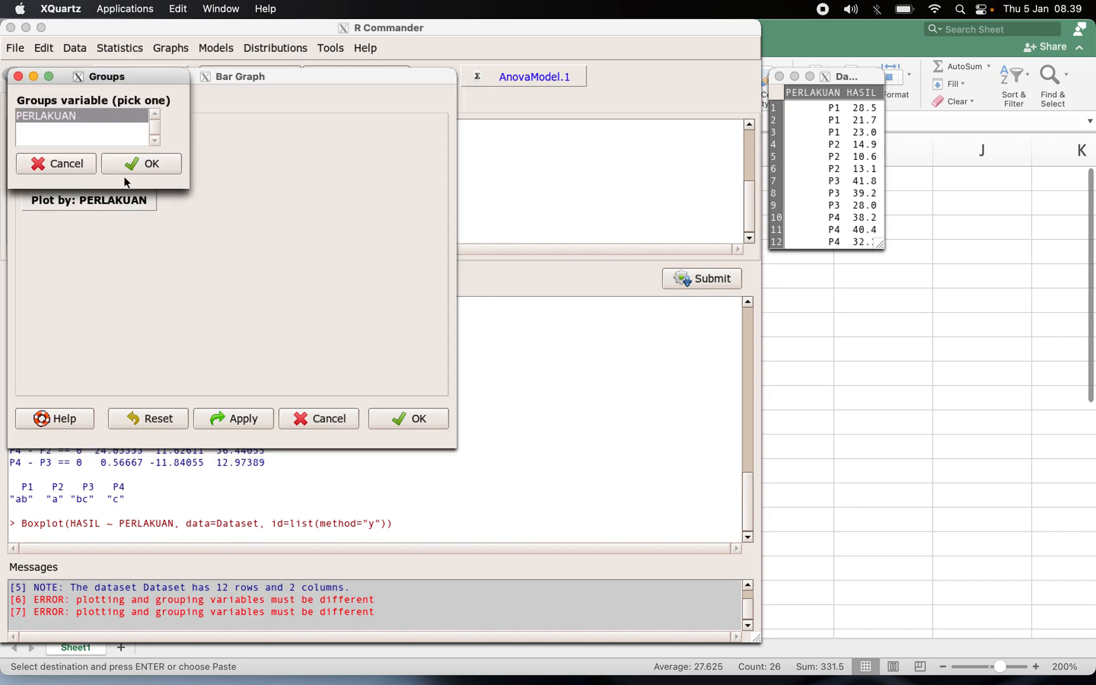
left_click(137, 165)
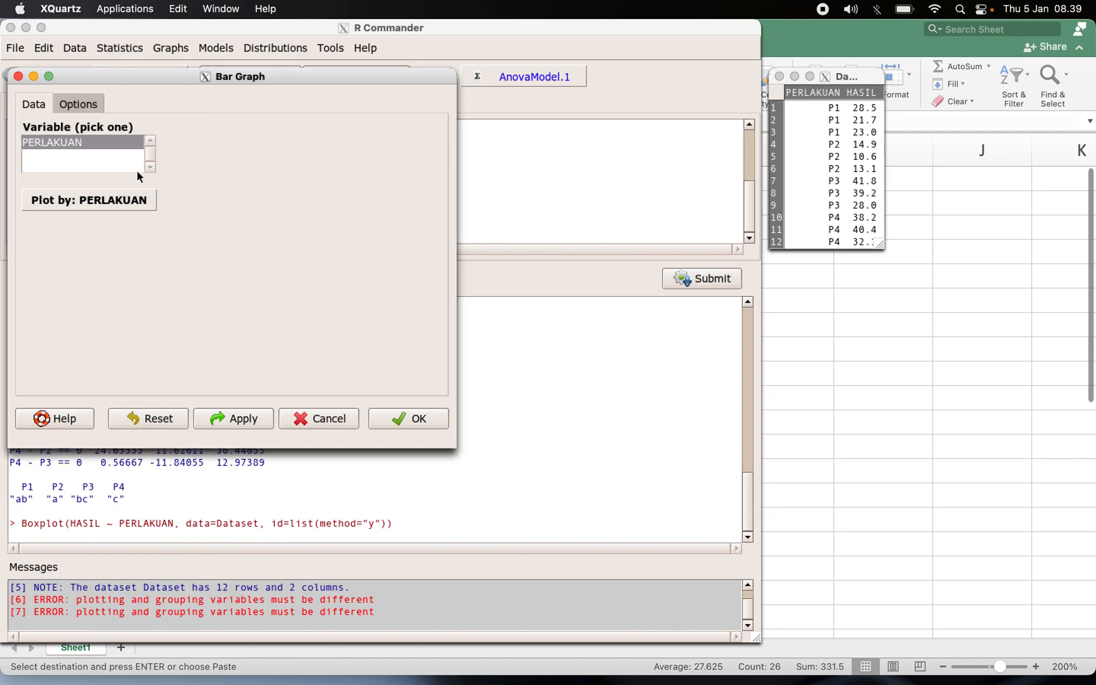
left_click(428, 421)
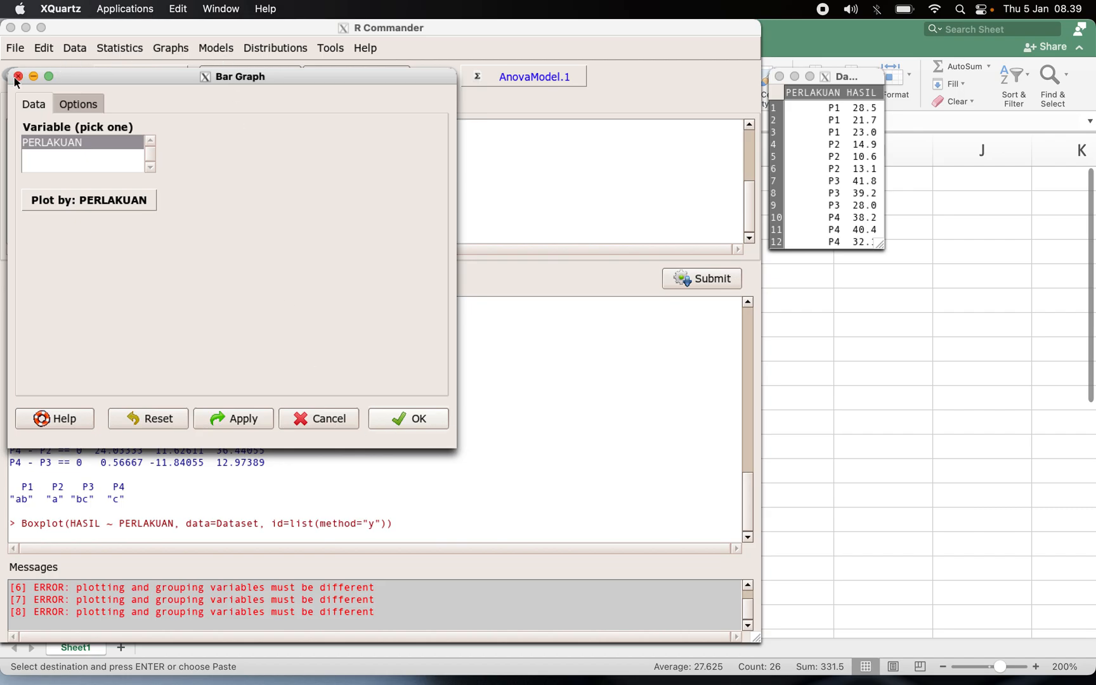
Switch to the Excel workbook and copy the PERLAKUAN and HASIL headers into D1:E1.
key("ctrl+Up")
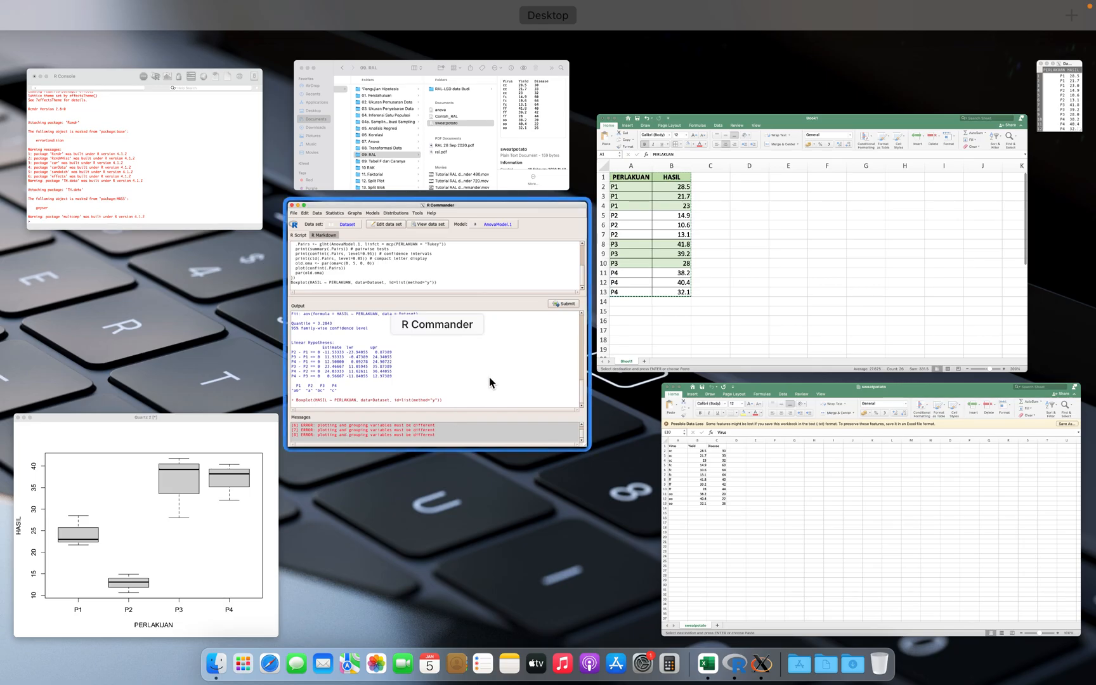
left_click(479, 376)
key("ctrl+Up")
left_click(165, 501)
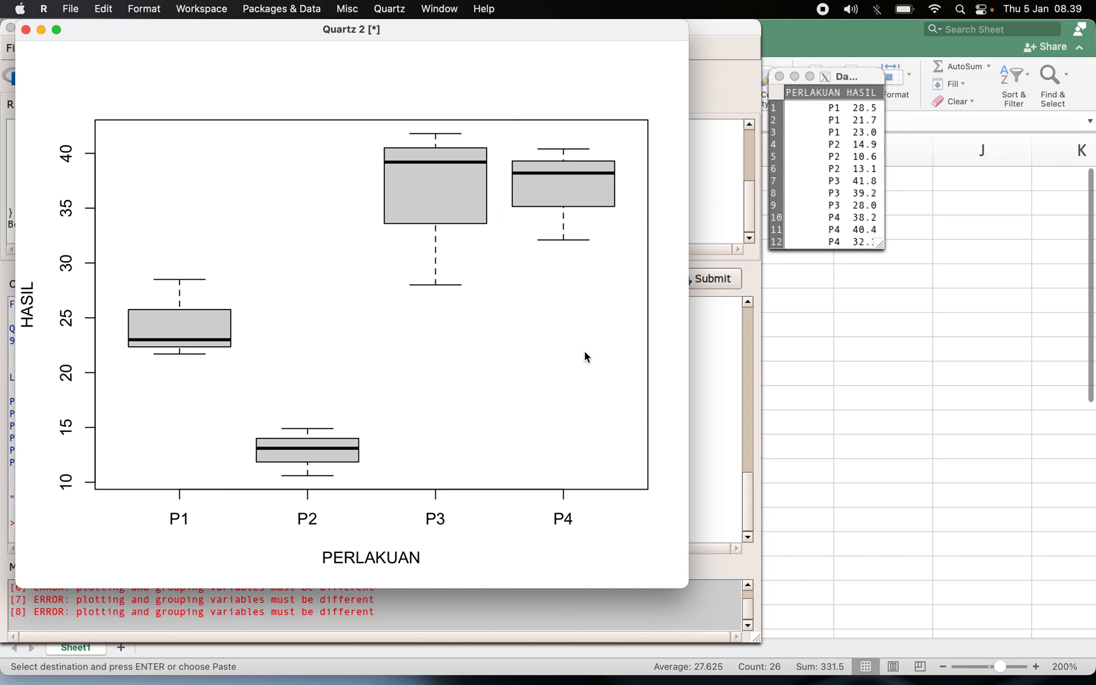
left_click(936, 343)
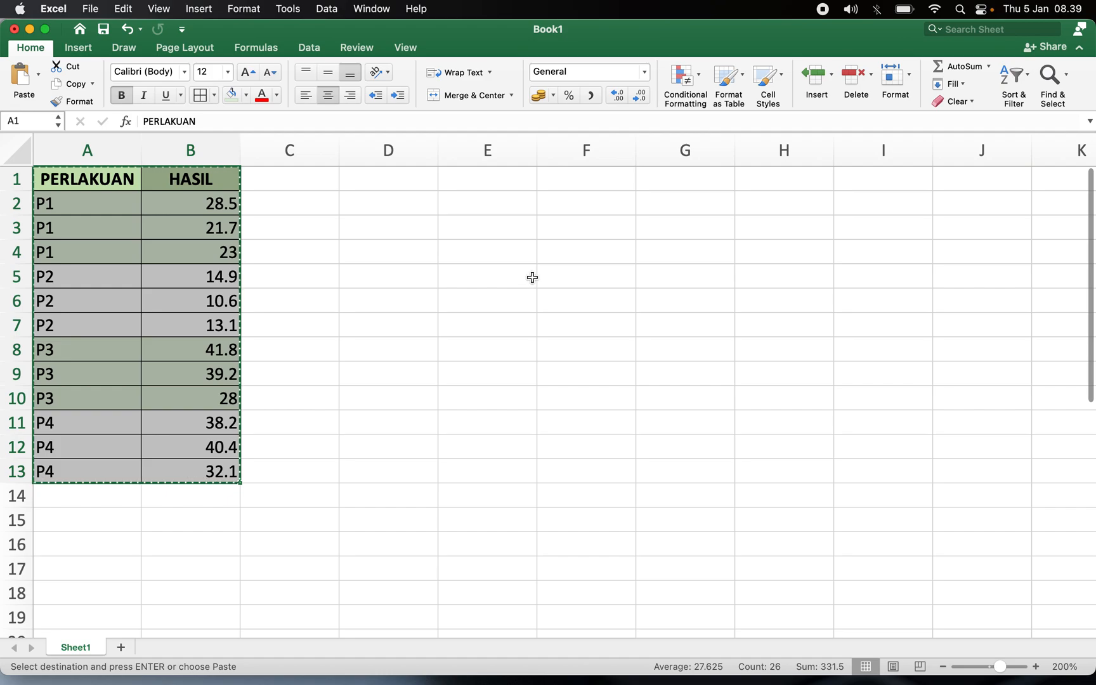
left_click_drag(101, 177, 184, 177)
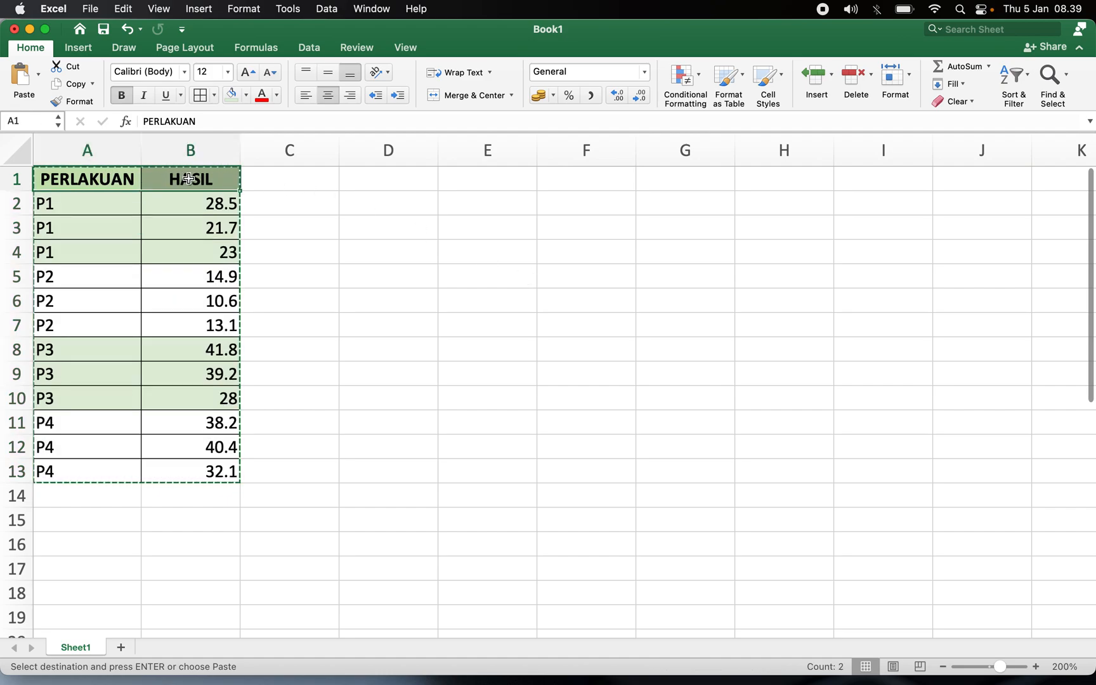
left_click(377, 180)
key("Return")
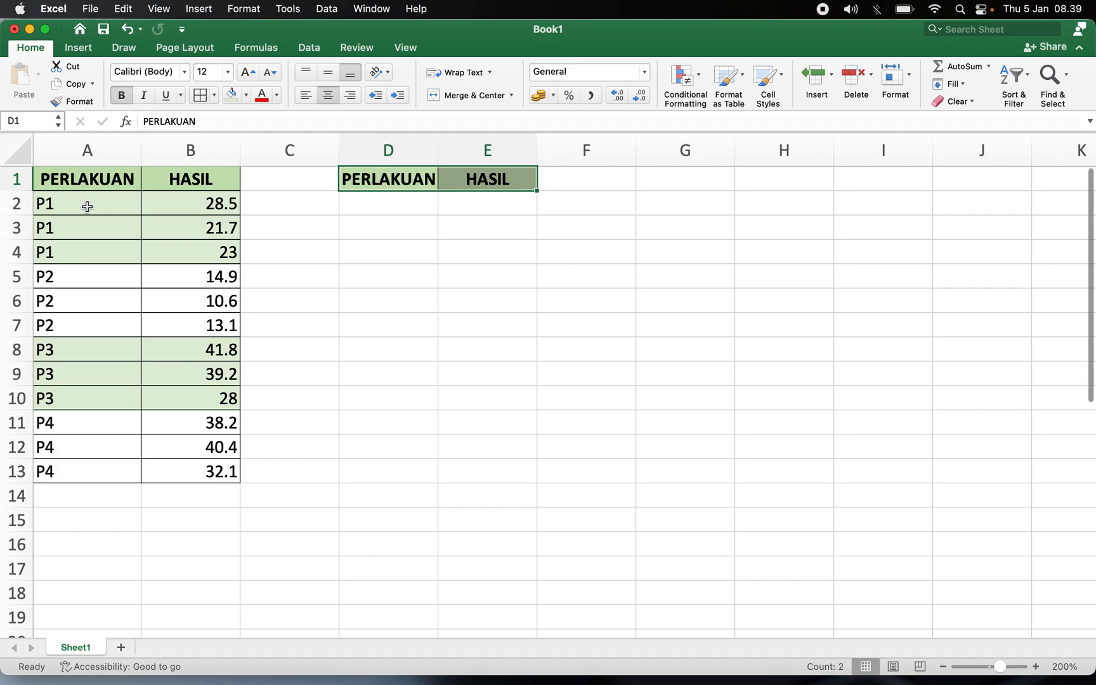
Copy one P1, P2, P3 and P4 label each into cells D2 to D5.
left_click(86, 204)
left_click(74, 274, "super")
left_click(74, 350, "super")
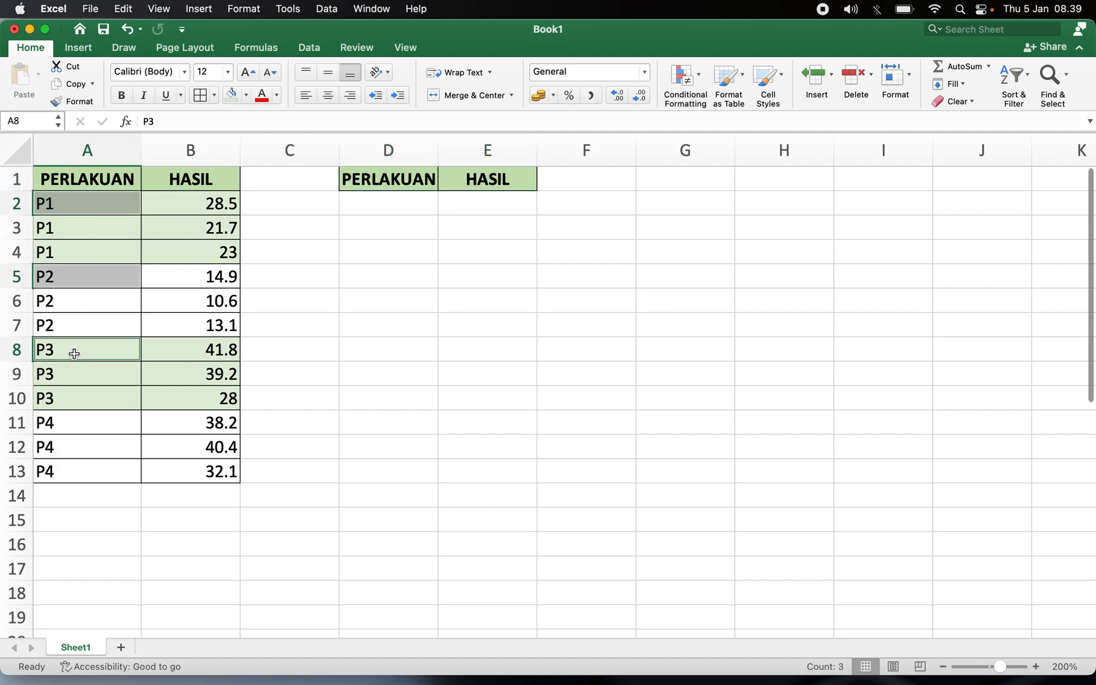
left_click(78, 428, "super")
key("super+c")
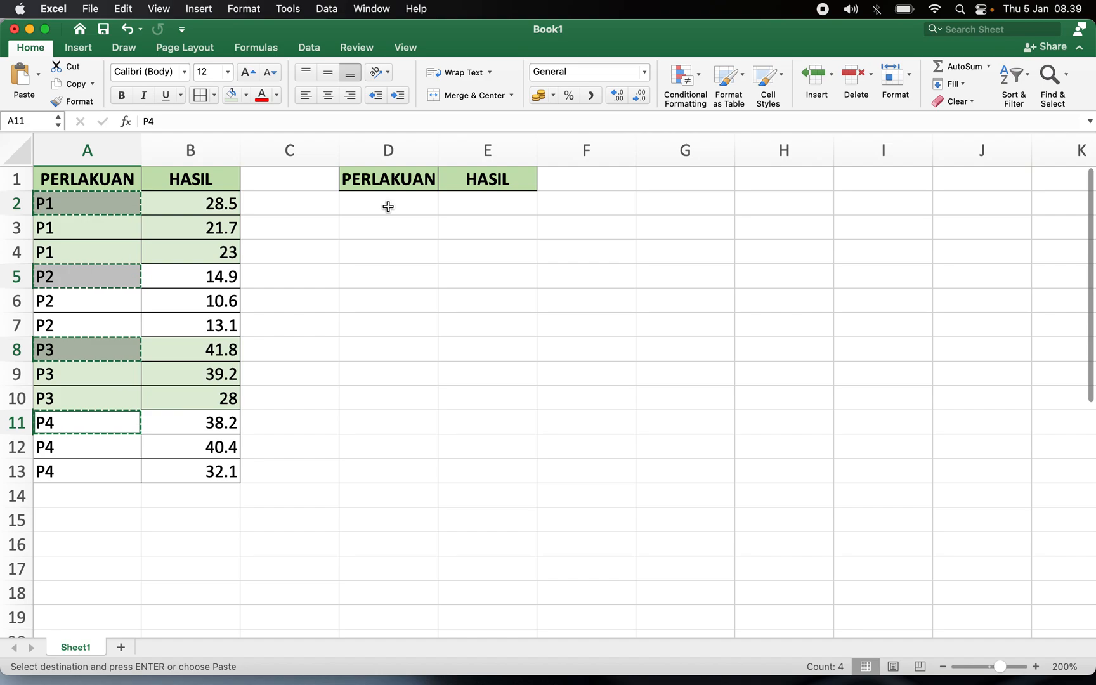
left_click(387, 206)
key("Return")
Enter an AVERAGE of B2:B4 in E2 for P1's mean yield.
left_click(524, 201)
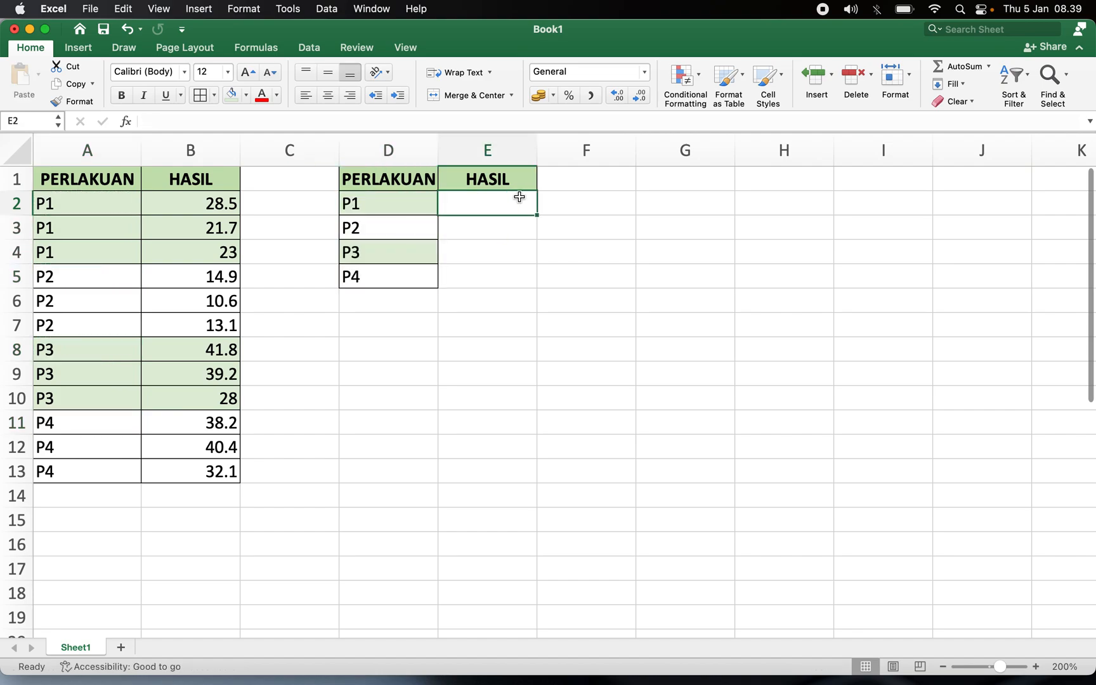
left_click(989, 66)
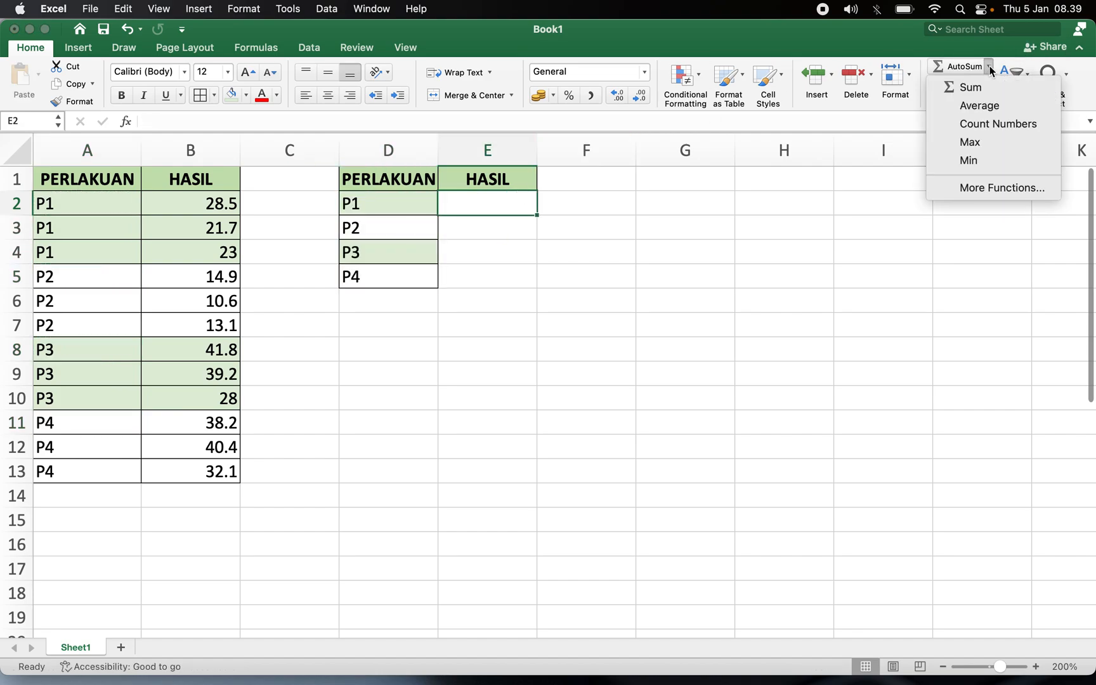
left_click(990, 107)
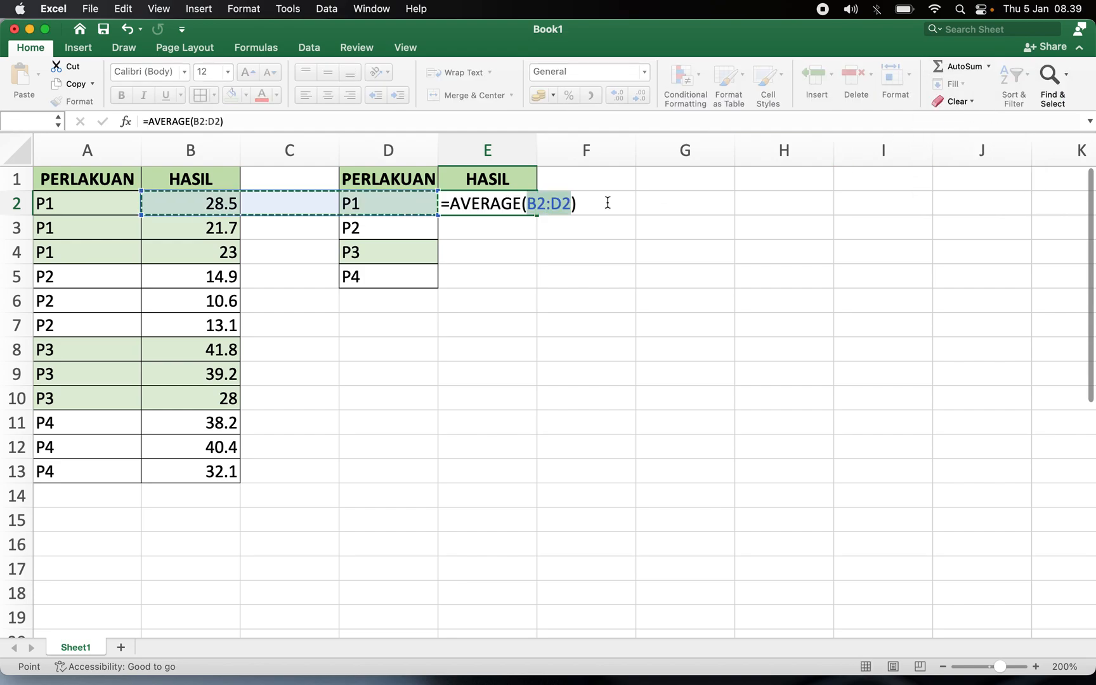
left_click_drag(217, 208, 217, 258)
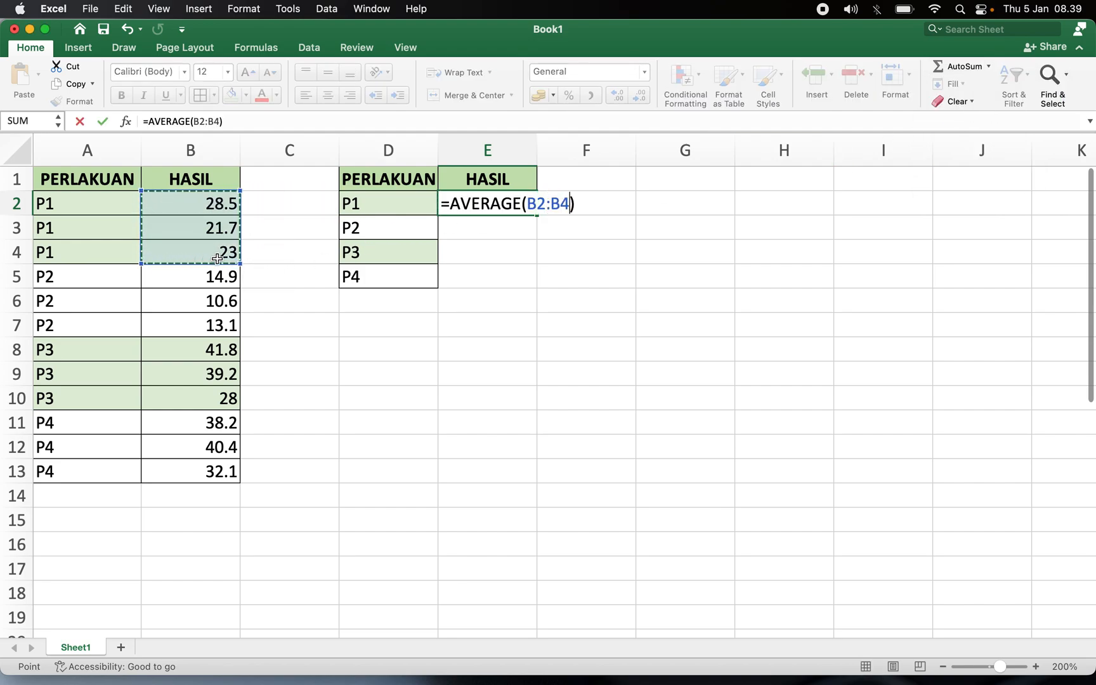
key("Return")
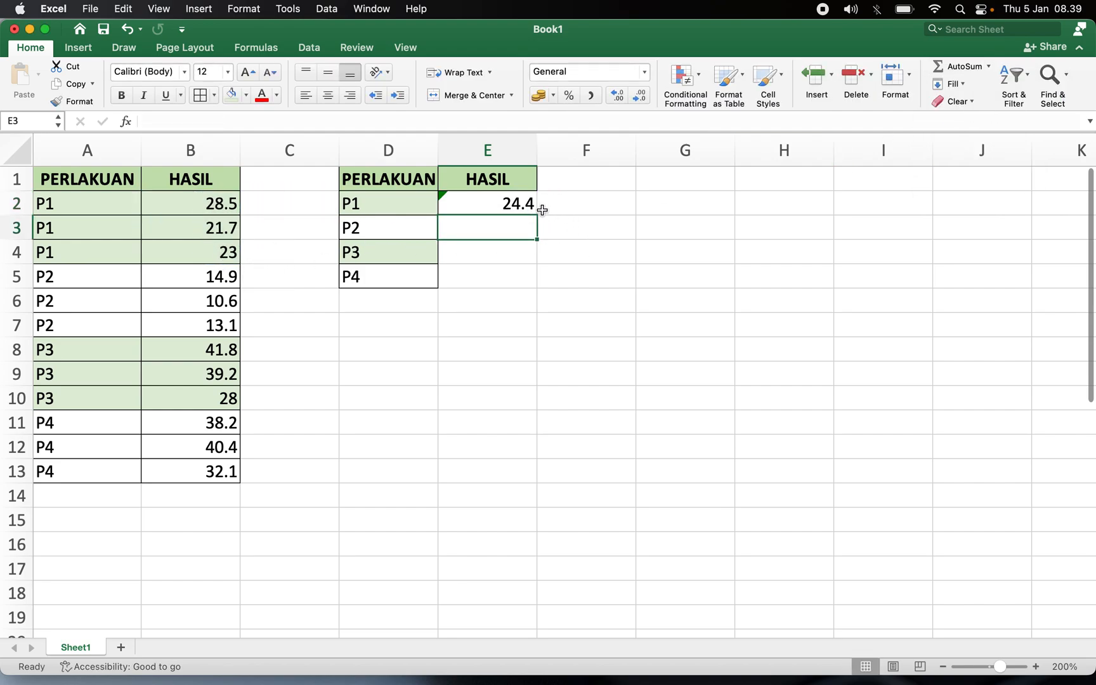
left_click(528, 205)
left_click(524, 226)
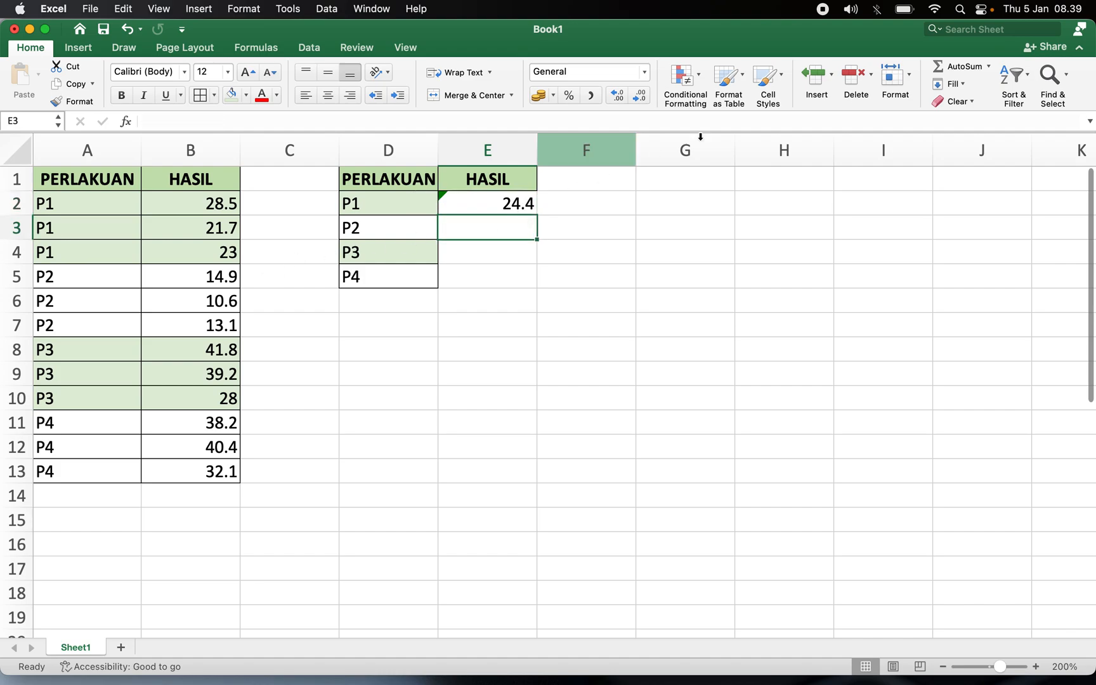
Insert an AVERAGE of B5:B7 in E3 for P2's mean yield.
left_click(989, 68)
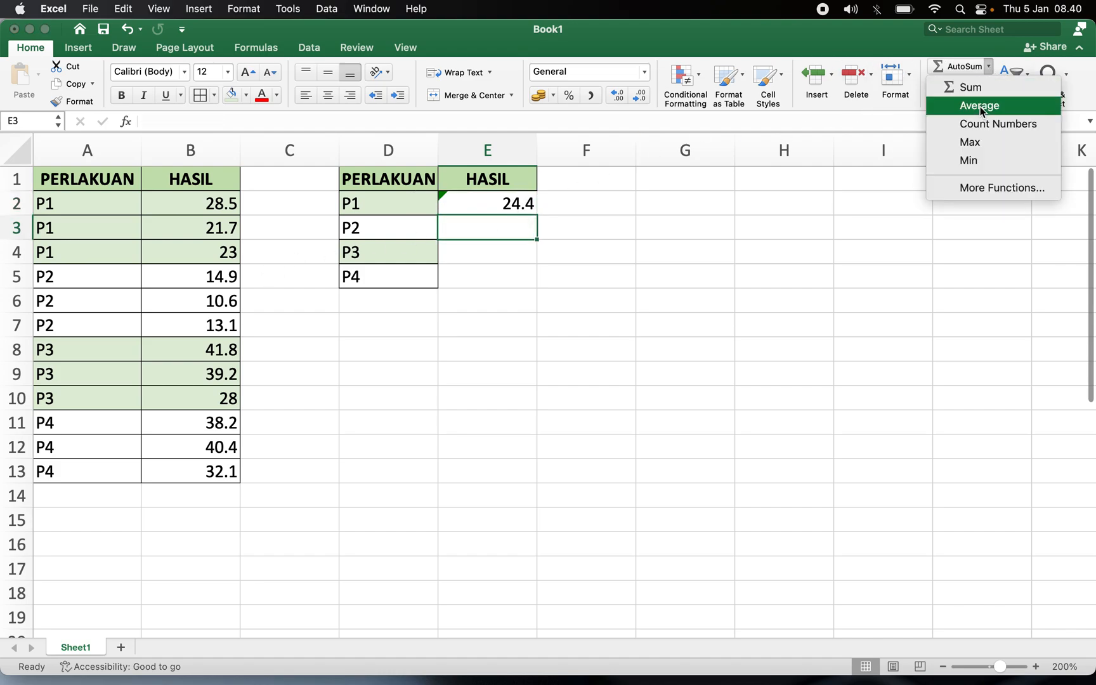
left_click(981, 106)
left_click_drag(188, 276, 191, 320)
key("Return")
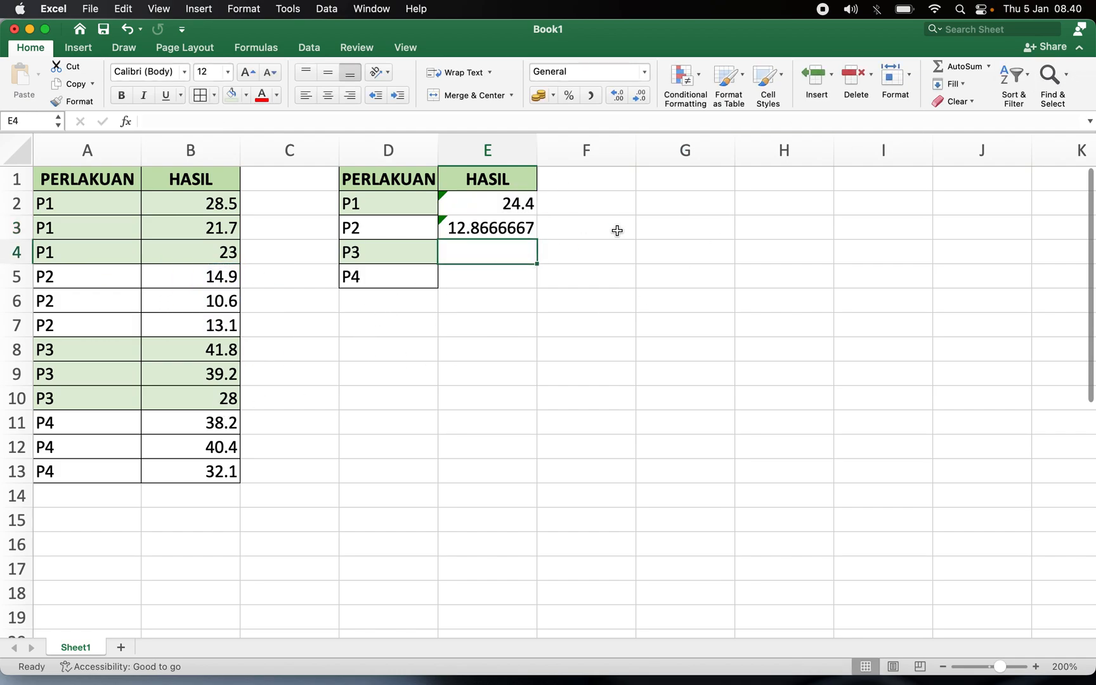
Insert an AVERAGE of B8:B10 in E4 for P3's mean yield.
left_click(988, 66)
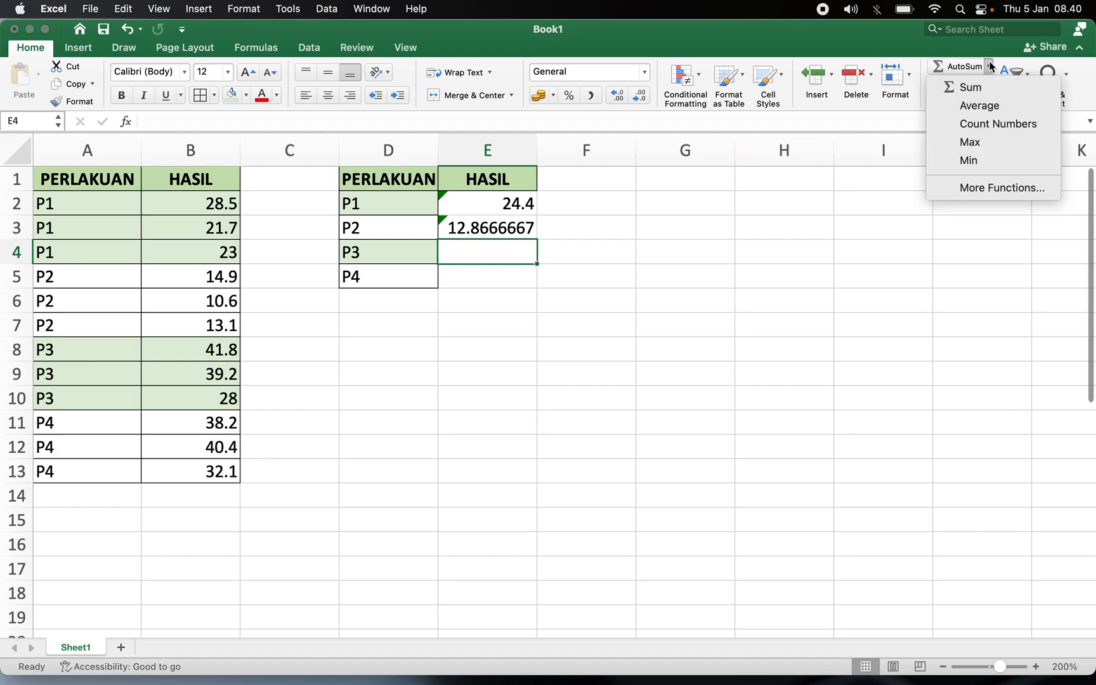
left_click(992, 106)
left_click_drag(221, 349, 219, 396)
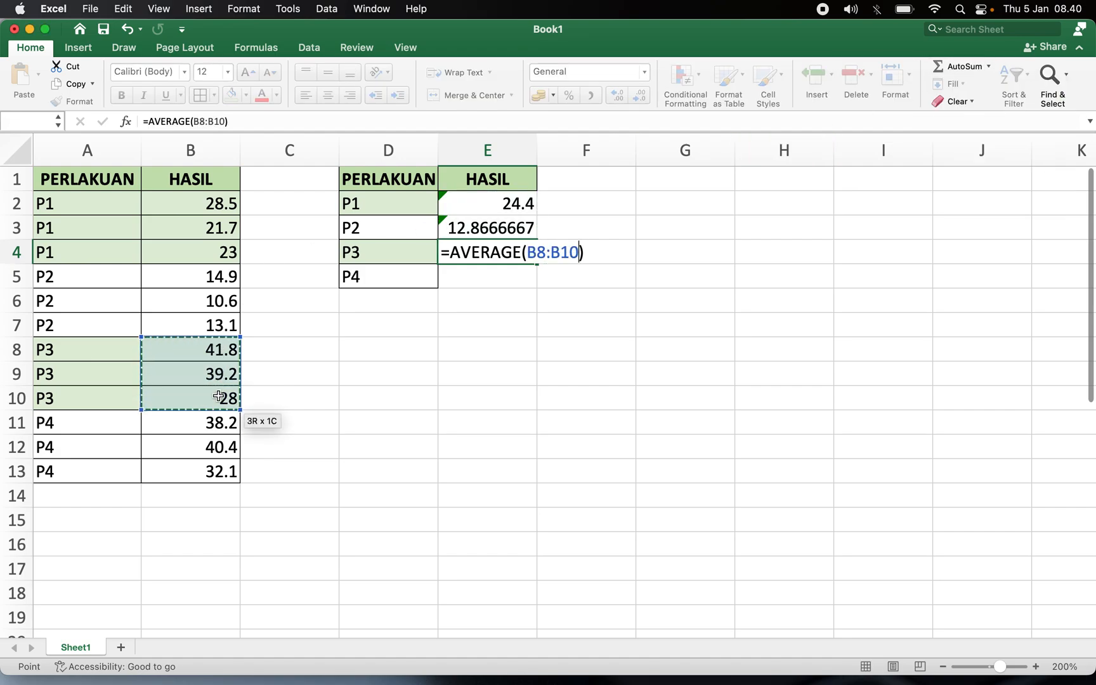
key("Return")
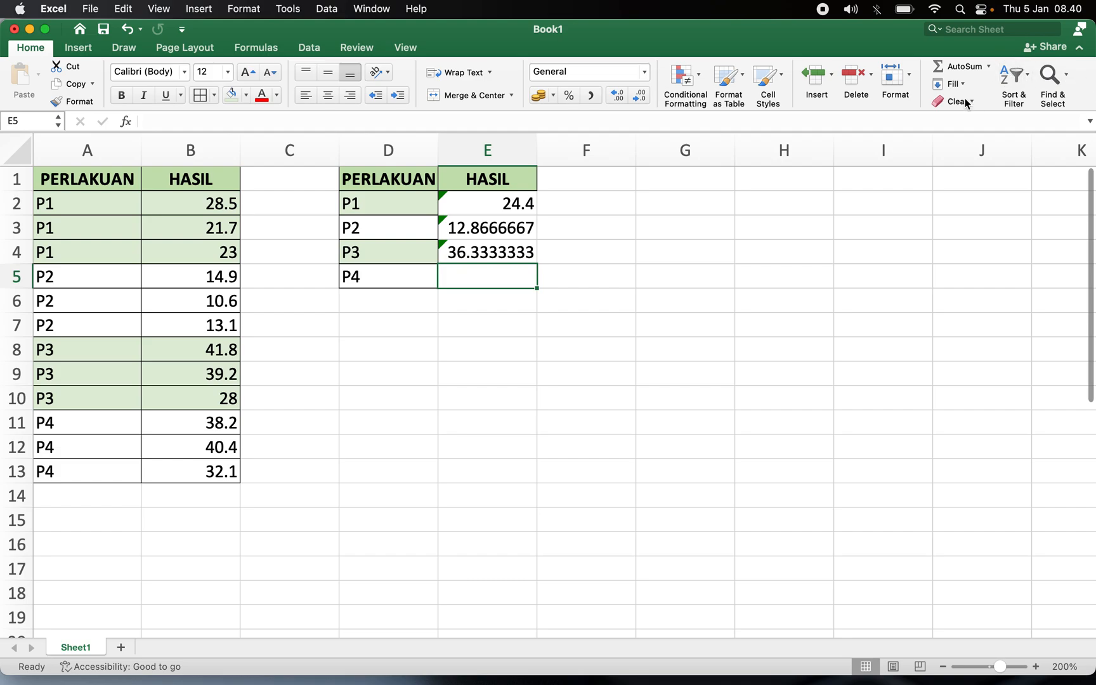
Insert an AVERAGE of B11:B13 in E5 for P4's mean yield.
left_click(988, 67)
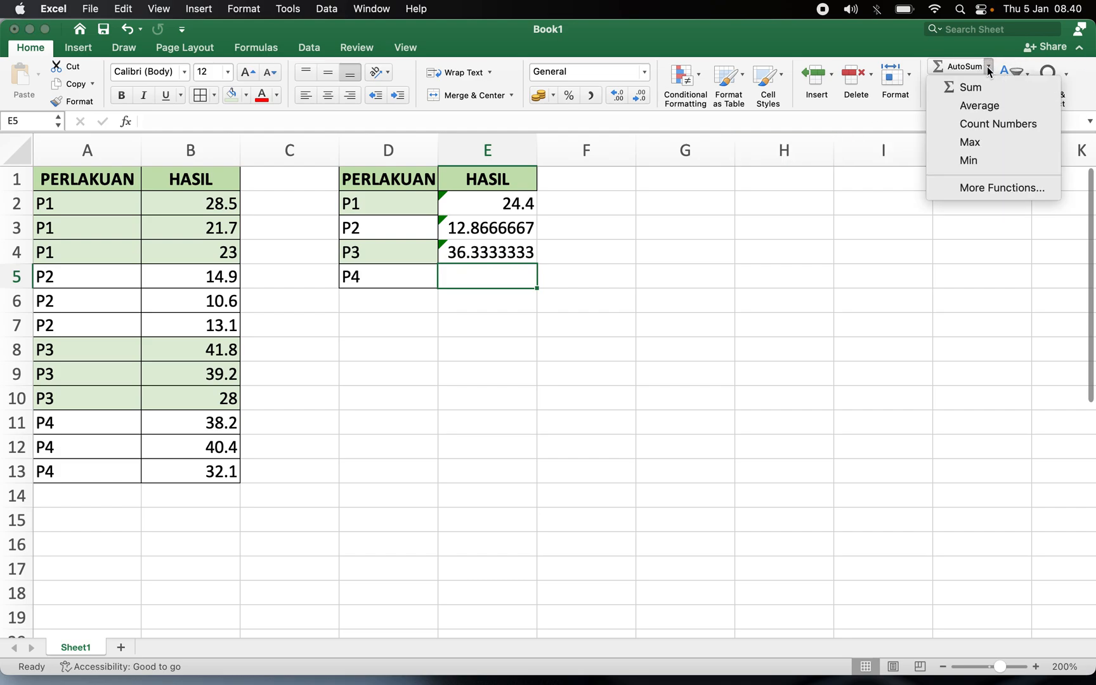
left_click(978, 104)
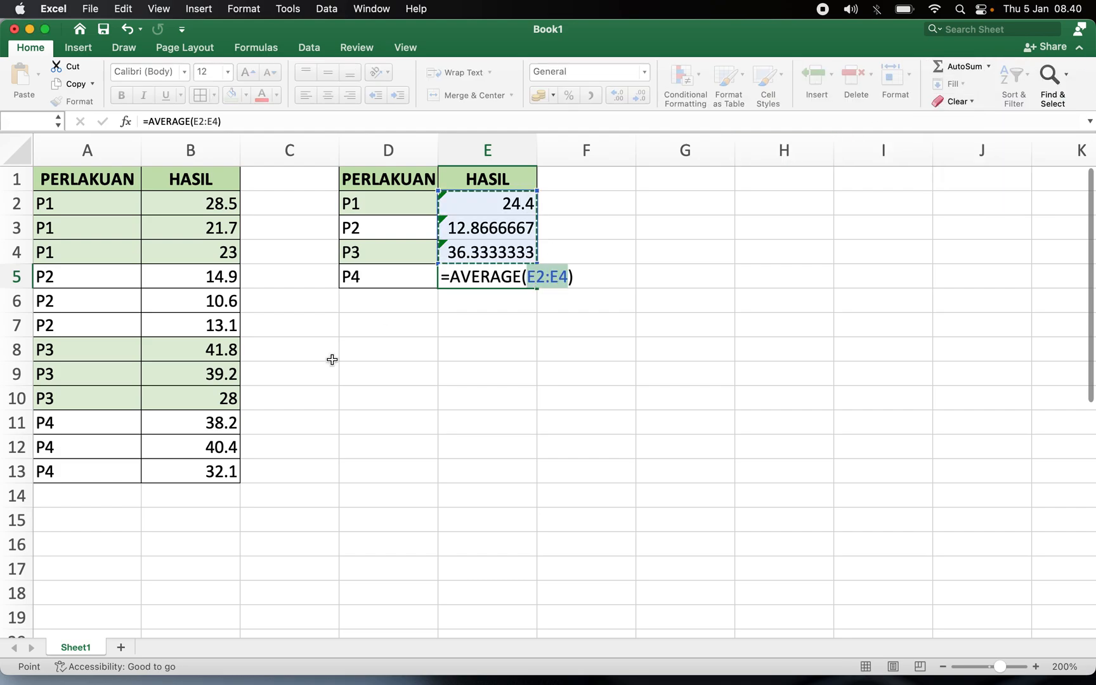
left_click_drag(209, 418, 216, 467)
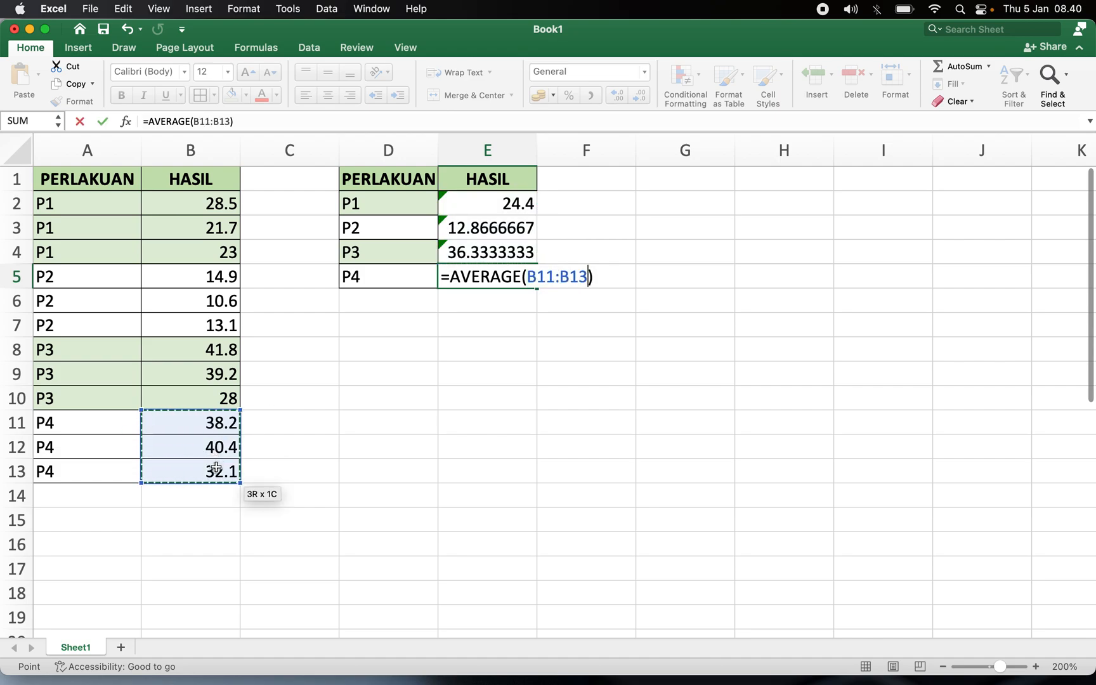
key("Return")
Format the mean values in E2:E5 to show two decimal places.
left_click_drag(527, 206, 525, 281)
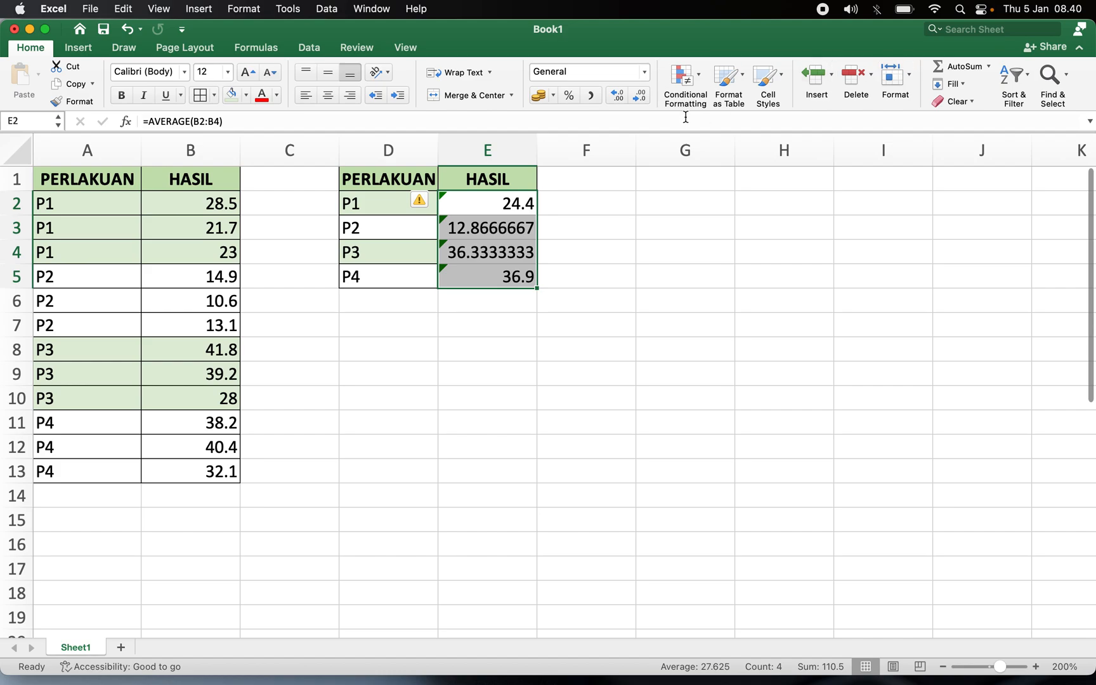
left_click(646, 103)
left_click(619, 97)
left_click(619, 97)
left_click(467, 371)
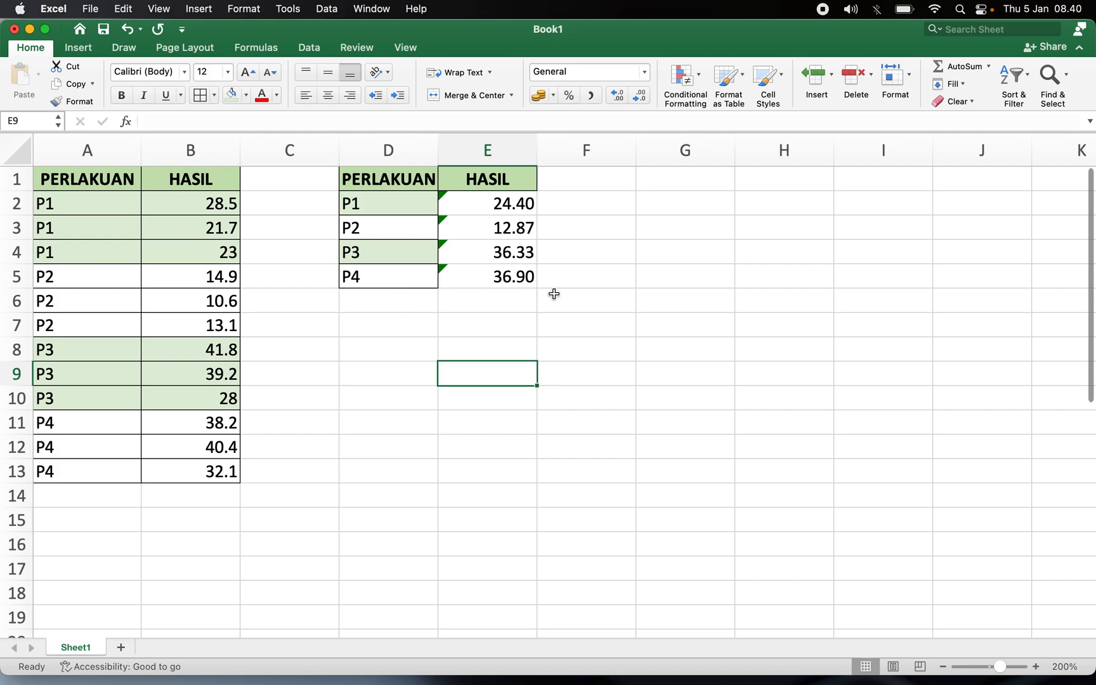
Add the column header SD in F1.
left_click(588, 179)
type("SD")
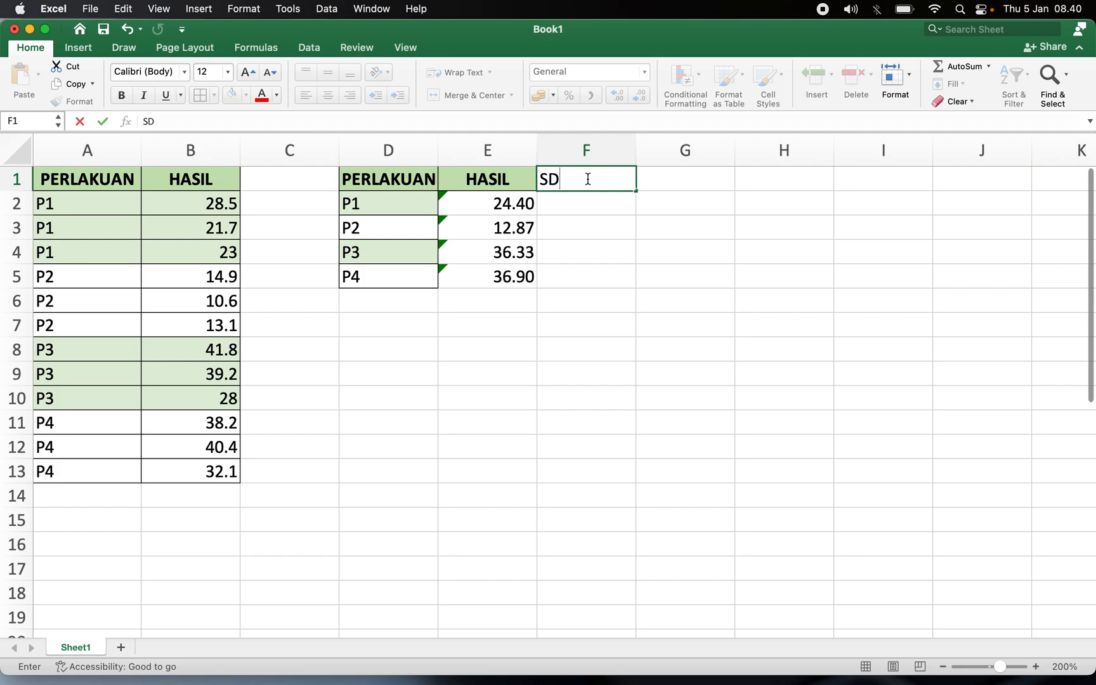
key("Return")
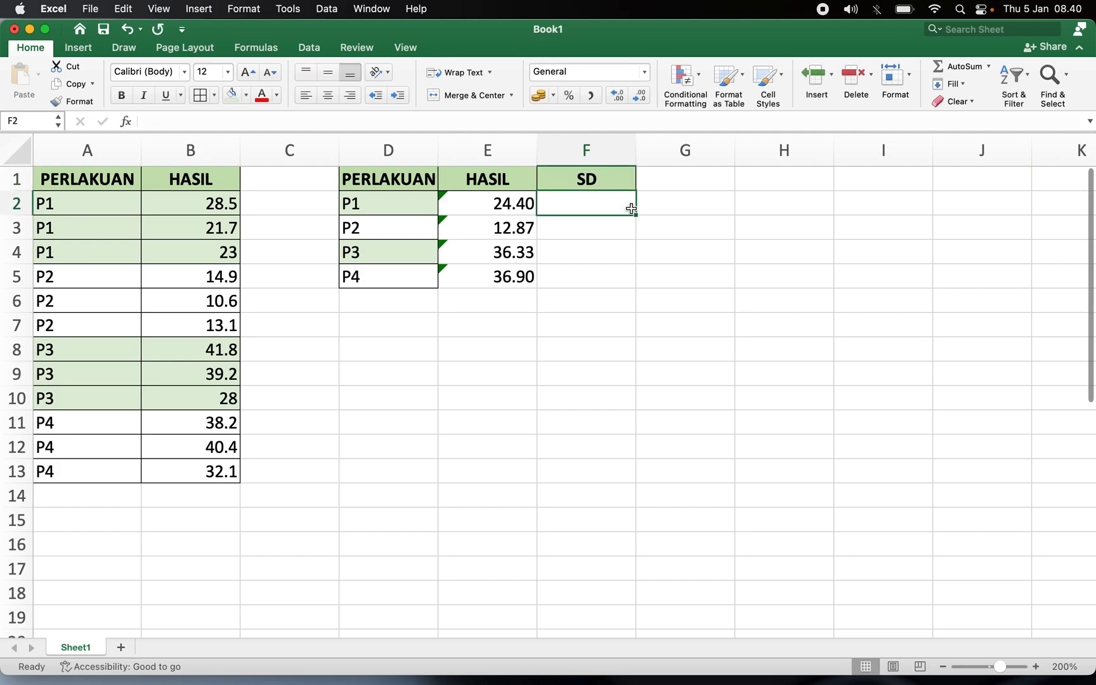
Enter a formula =STDEV(E2:E5) in F2.
type("=")
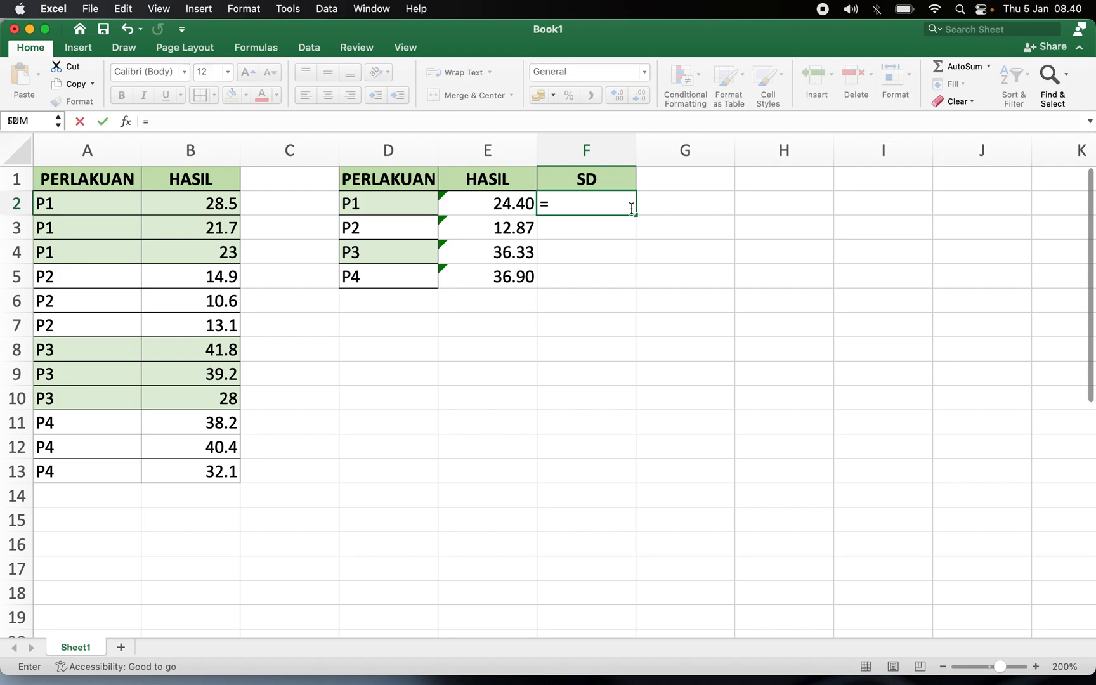
type("STDEV")
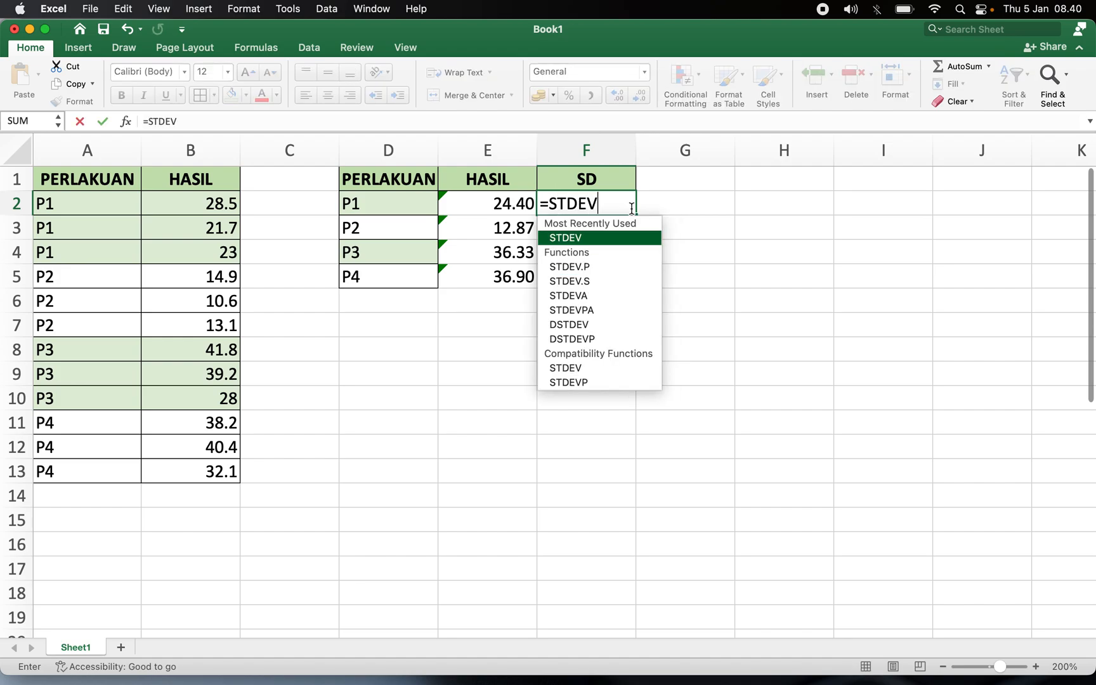
type("(")
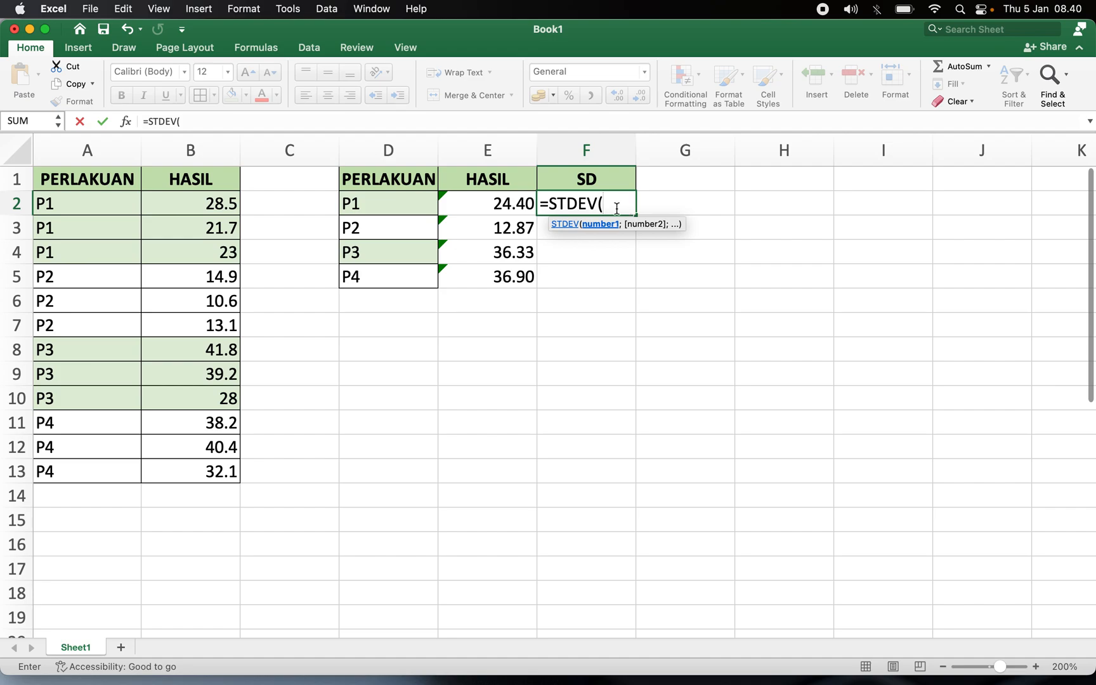
left_click_drag(514, 203, 514, 279)
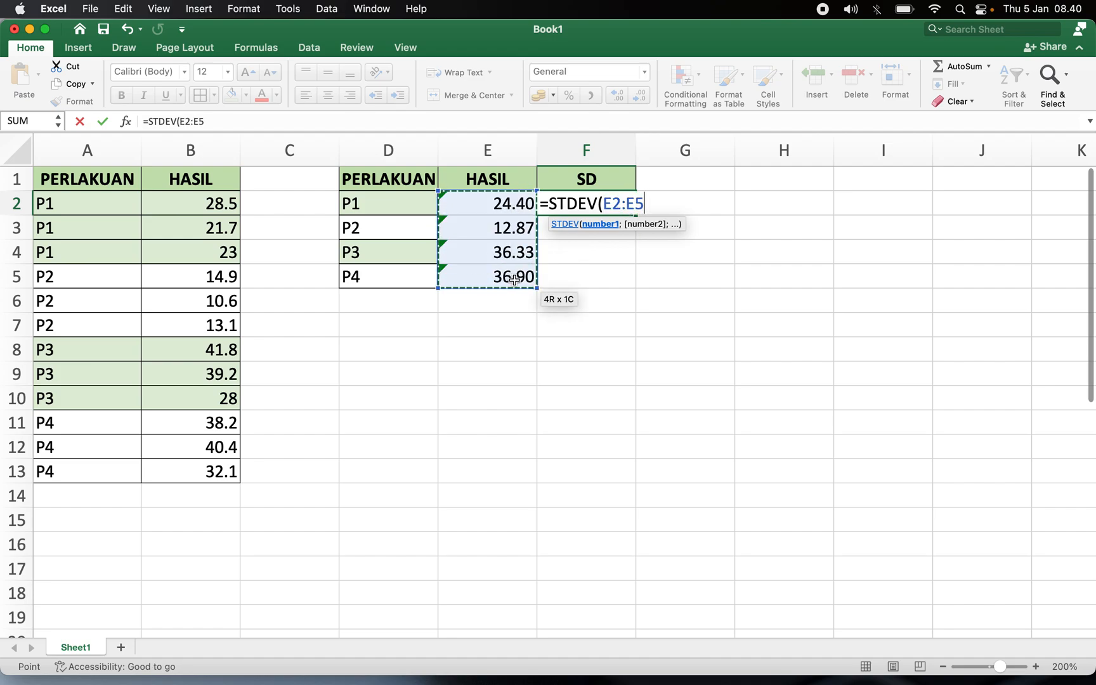
type(")")
key("Return")
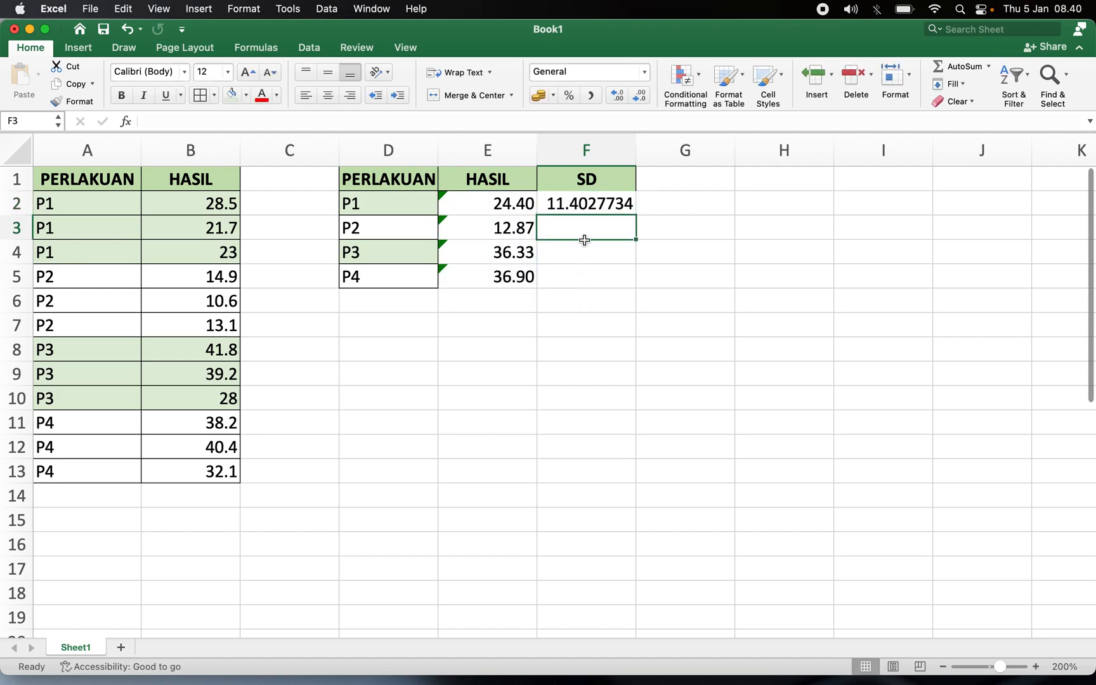
Format the SD value in F2 to show two decimal places.
left_click(579, 212)
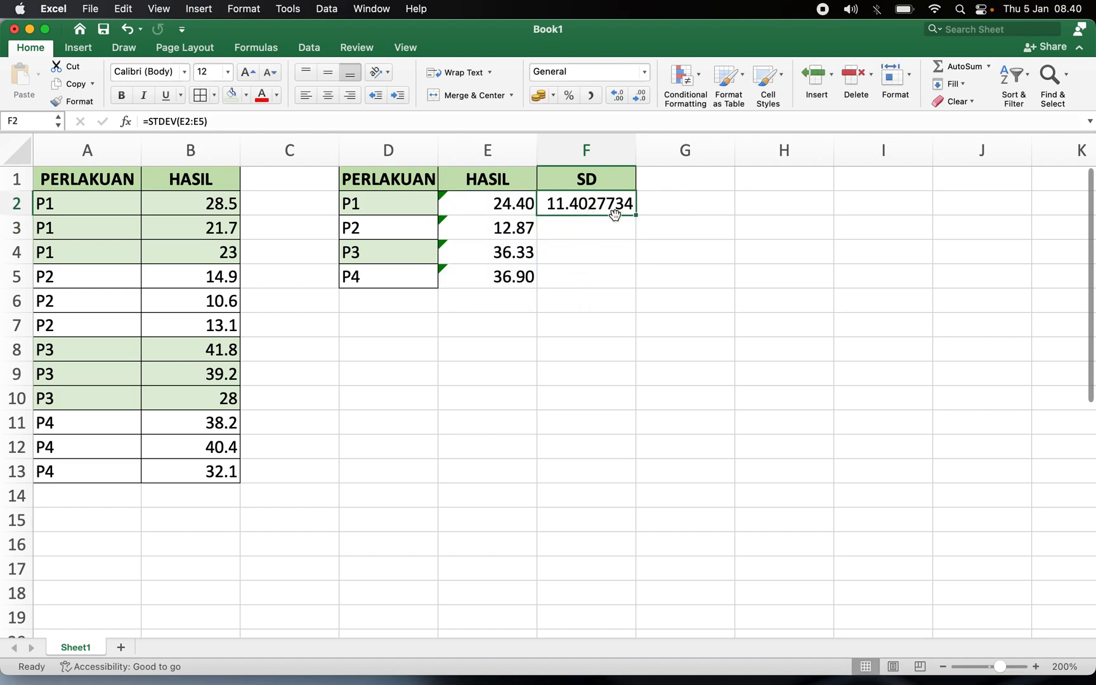
left_click_drag(501, 209, 502, 279)
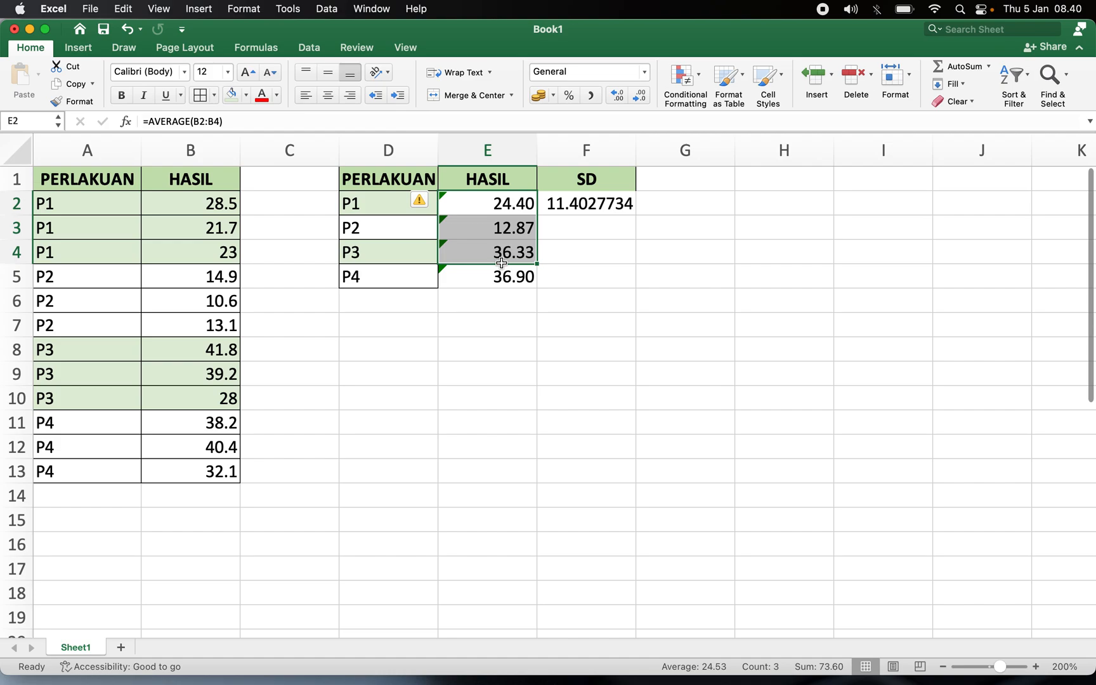
left_click(603, 204)
left_click(641, 96)
left_click(640, 96)
left_click(641, 96)
left_click(641, 96)
left_click(640, 97)
left_click(642, 97)
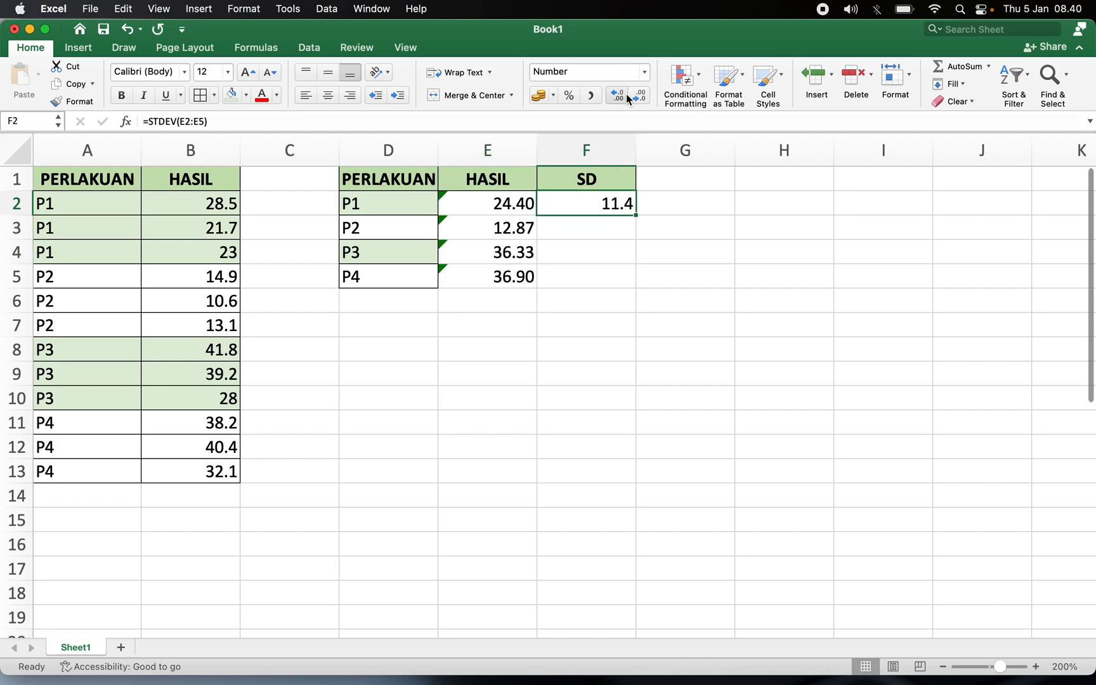
left_click(616, 95)
left_click(597, 346)
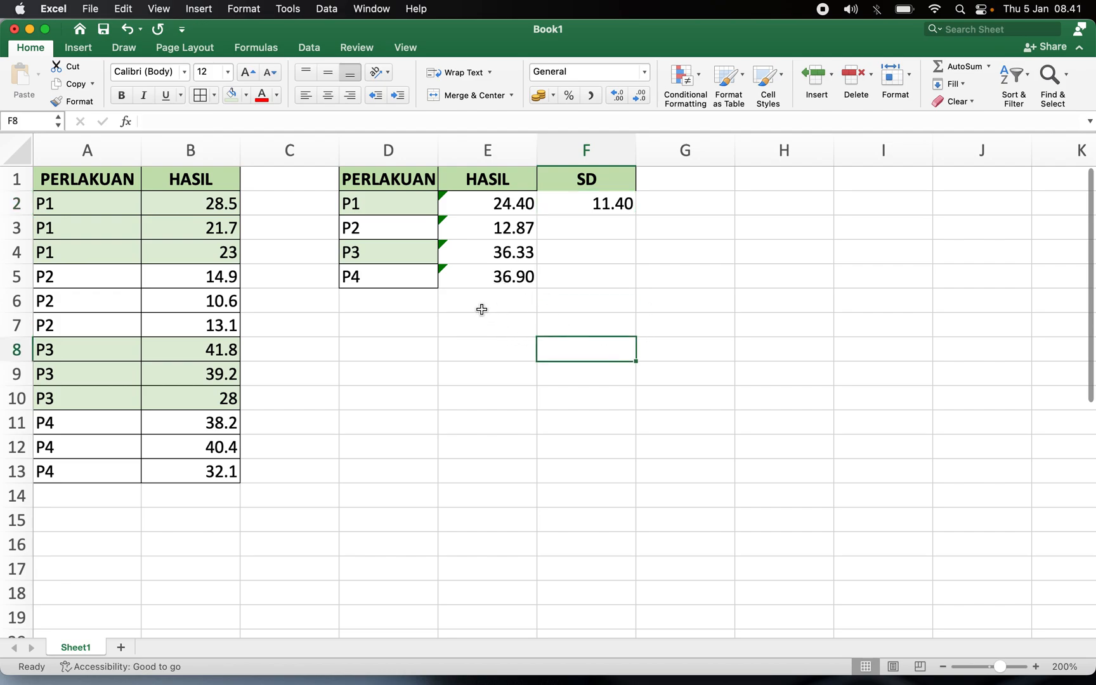
Insert a 2-D clustered column chart from the PERLAKUAN and HASIL table in D1:E5.
left_click_drag(398, 174, 491, 273)
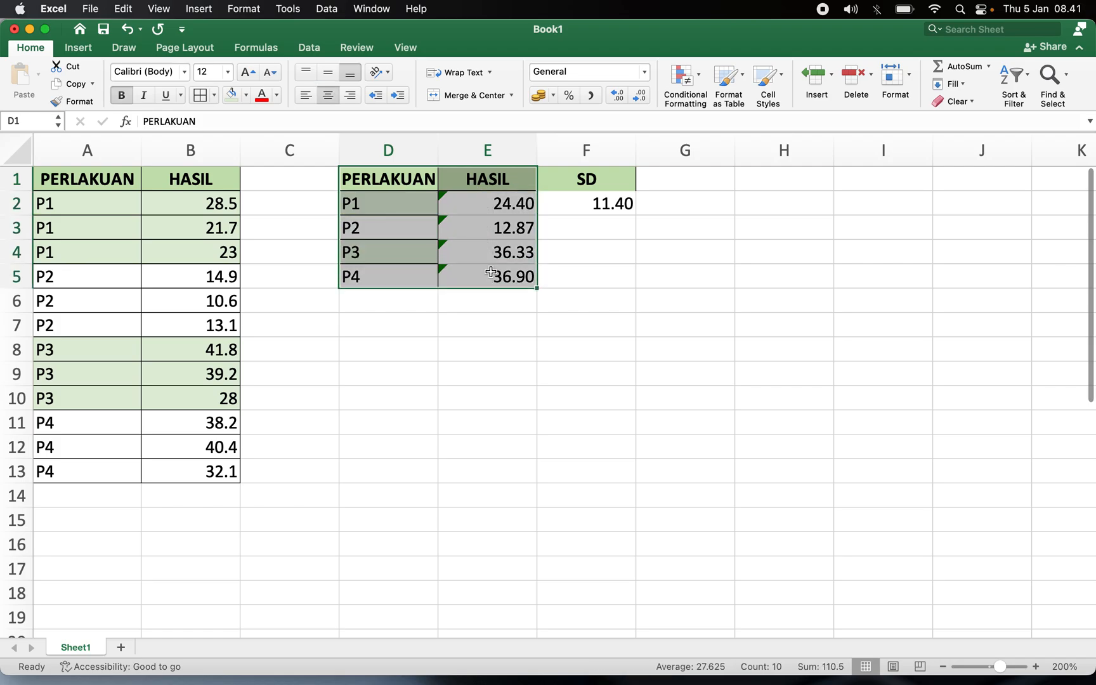
left_click(91, 47)
left_click(501, 69)
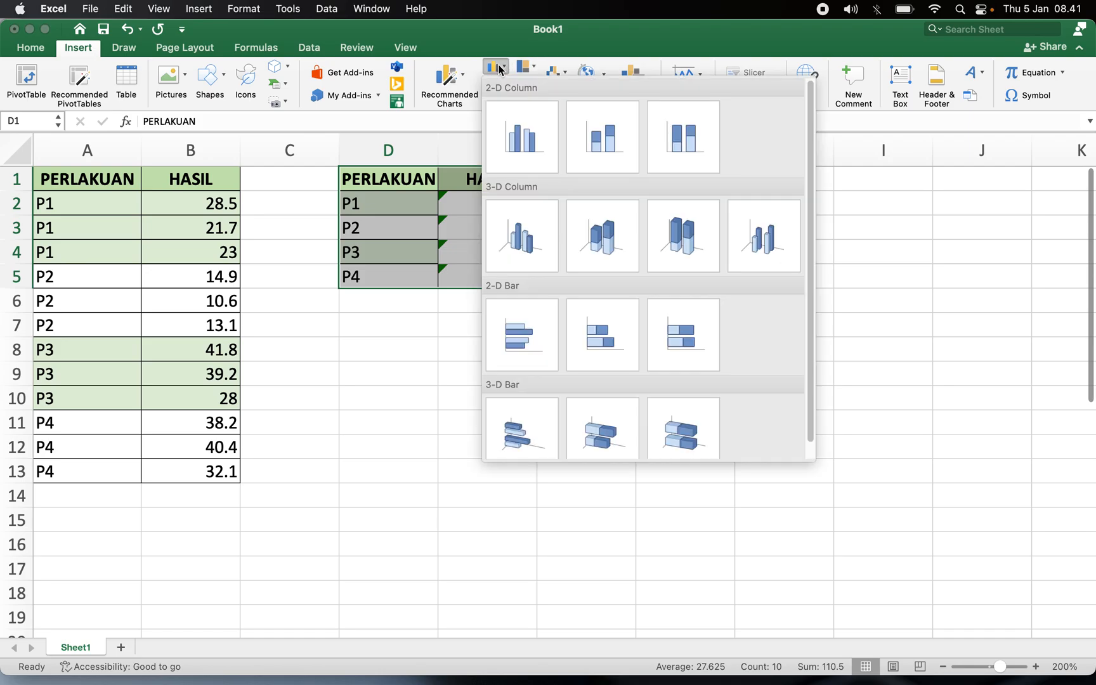
left_click(510, 154)
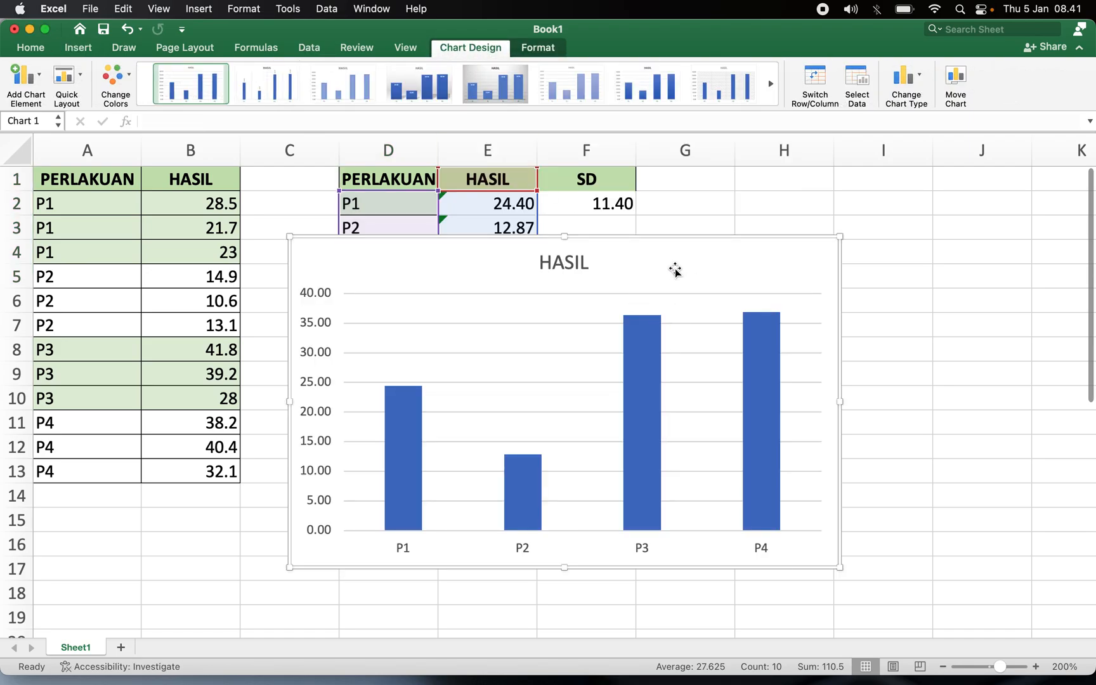
Delete the chart's horizontal gridlines.
left_click(557, 298)
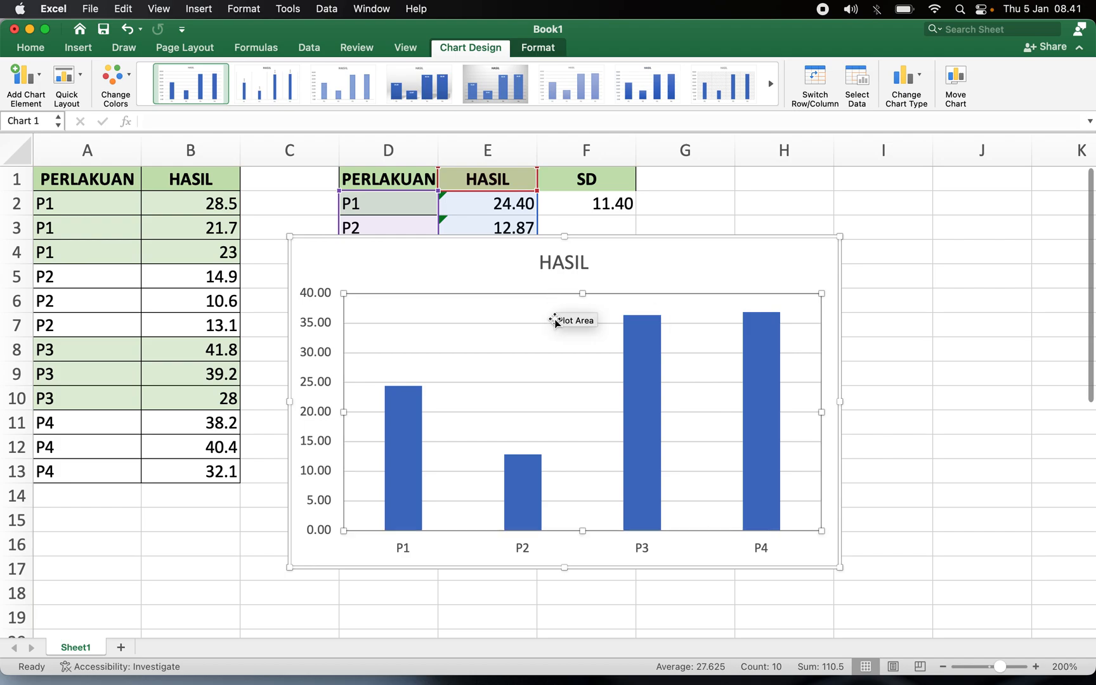
left_click(552, 323)
key("Delete")
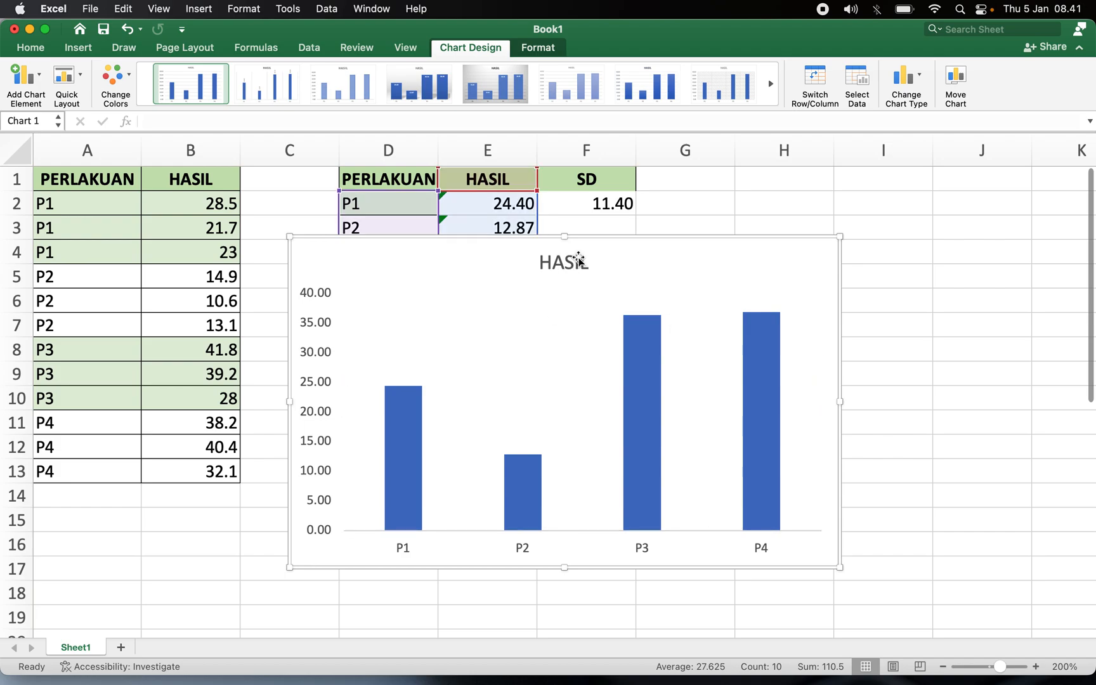
Move and resize the chart to sit below the mean table.
left_click_drag(644, 240, 733, 294)
left_click_drag(931, 291, 866, 321)
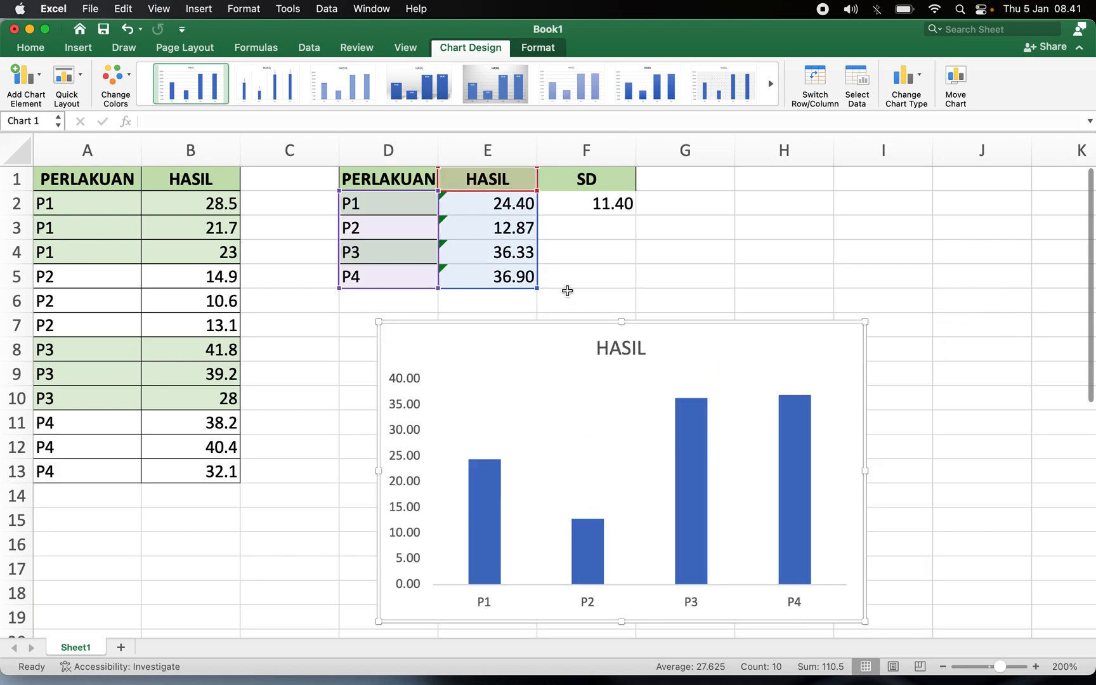
left_click(607, 202)
Add error bars to the HASIL column series and set their error amount to Custom.
left_click(503, 484)
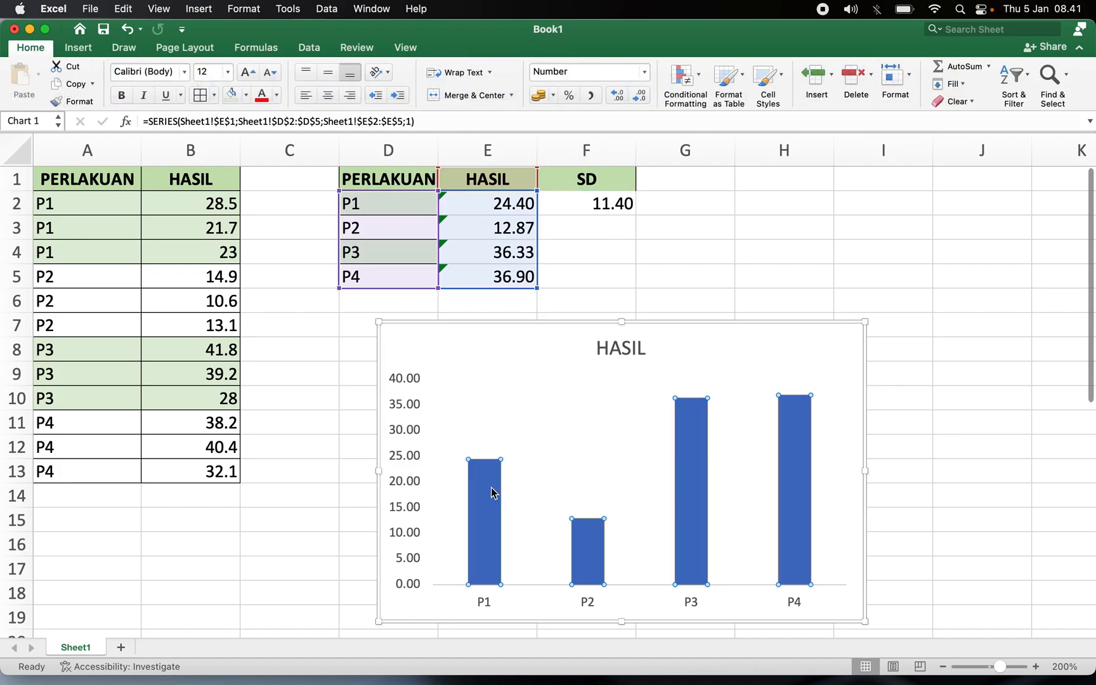
left_click(825, 245)
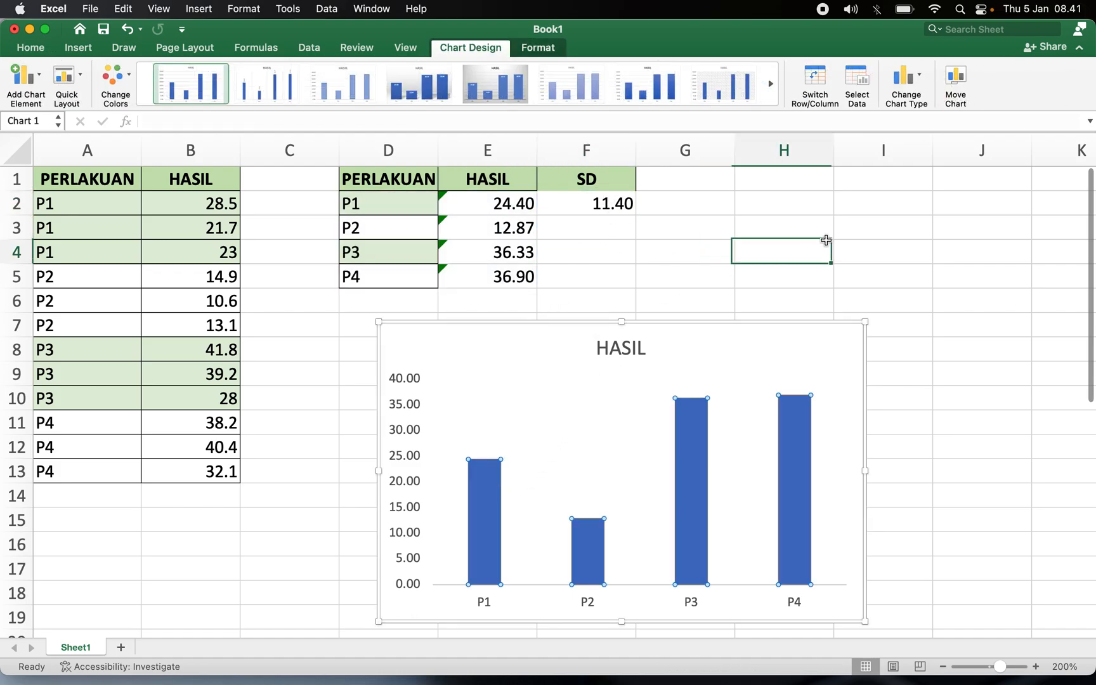
left_click(488, 481)
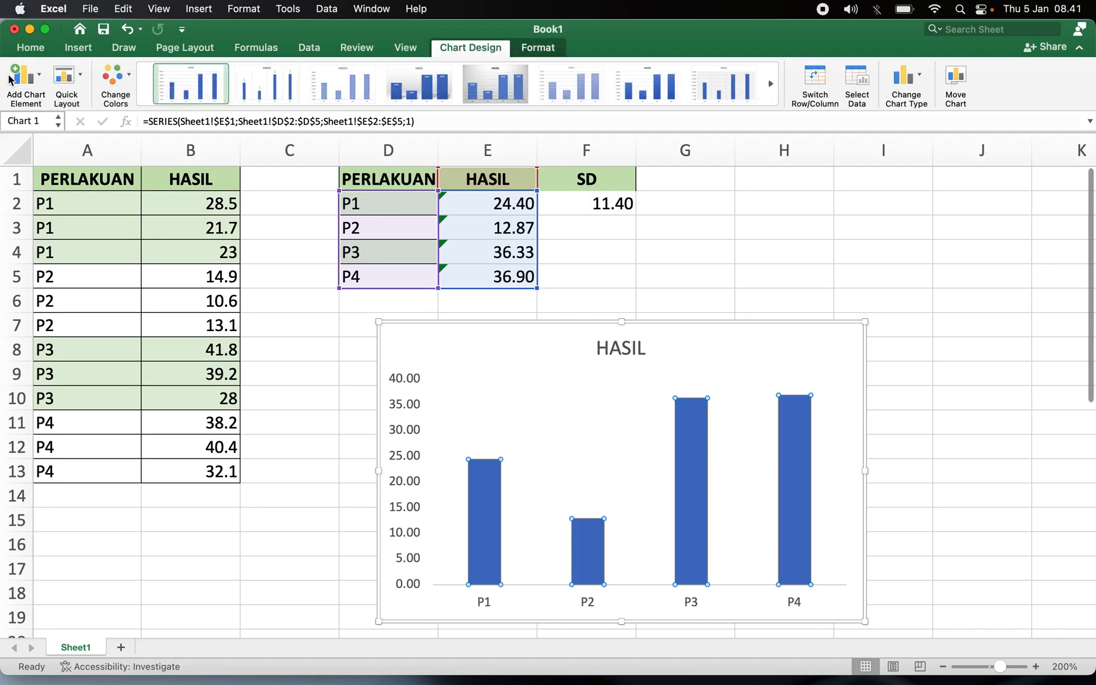
left_click(38, 70)
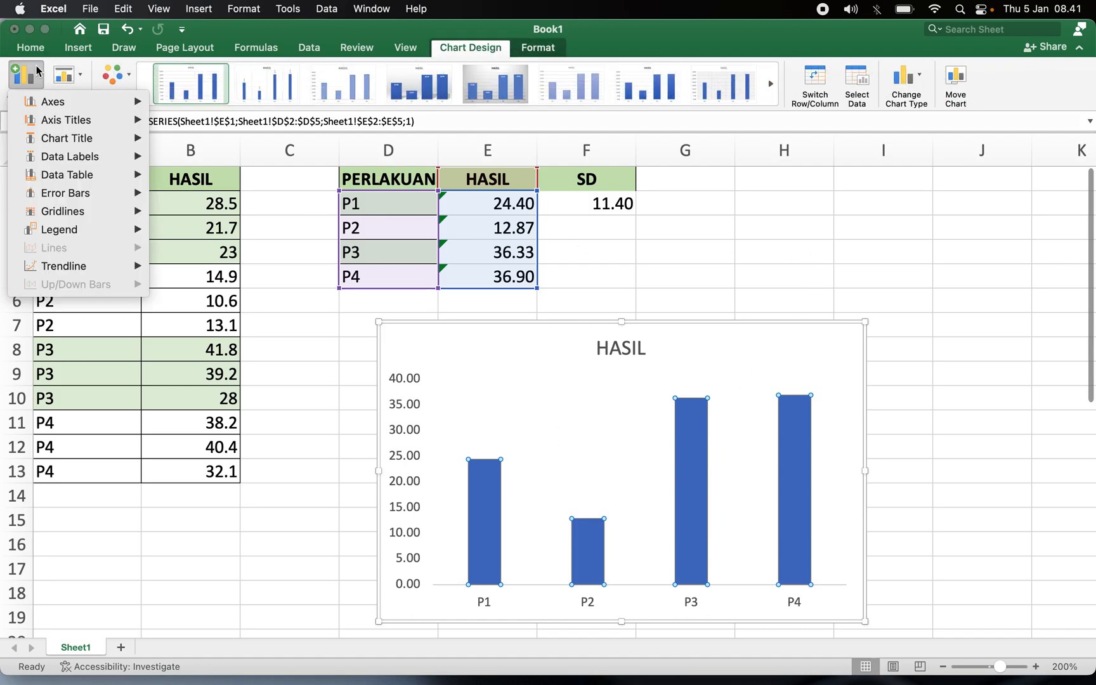
mouse_move(73, 201)
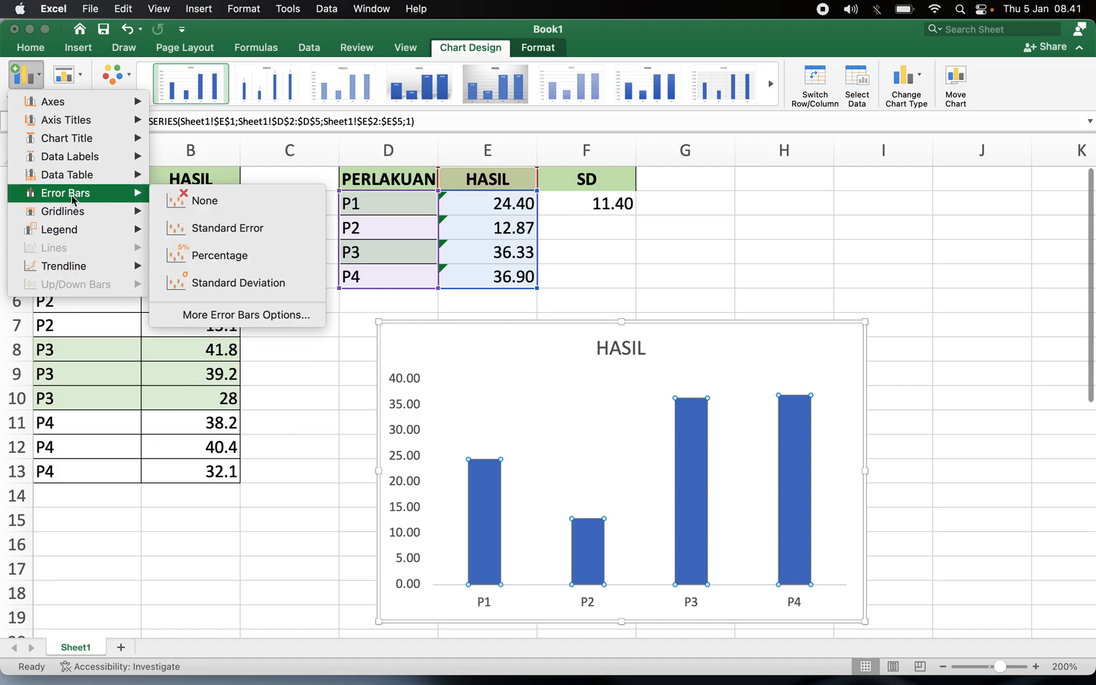
left_click(188, 314)
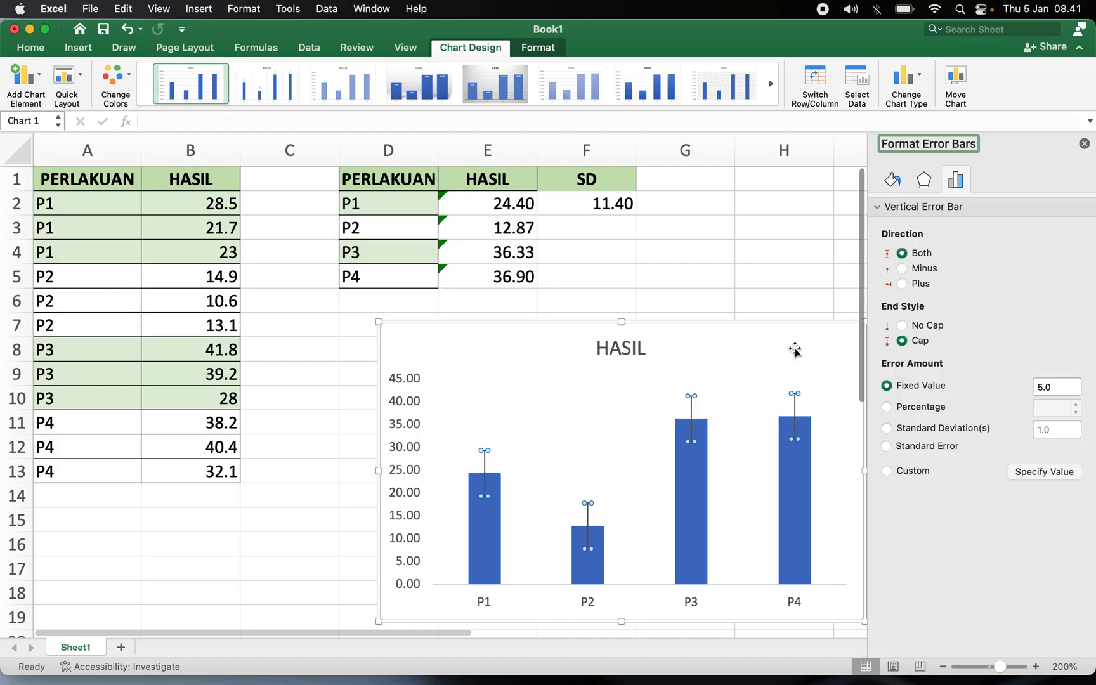
left_click(907, 473)
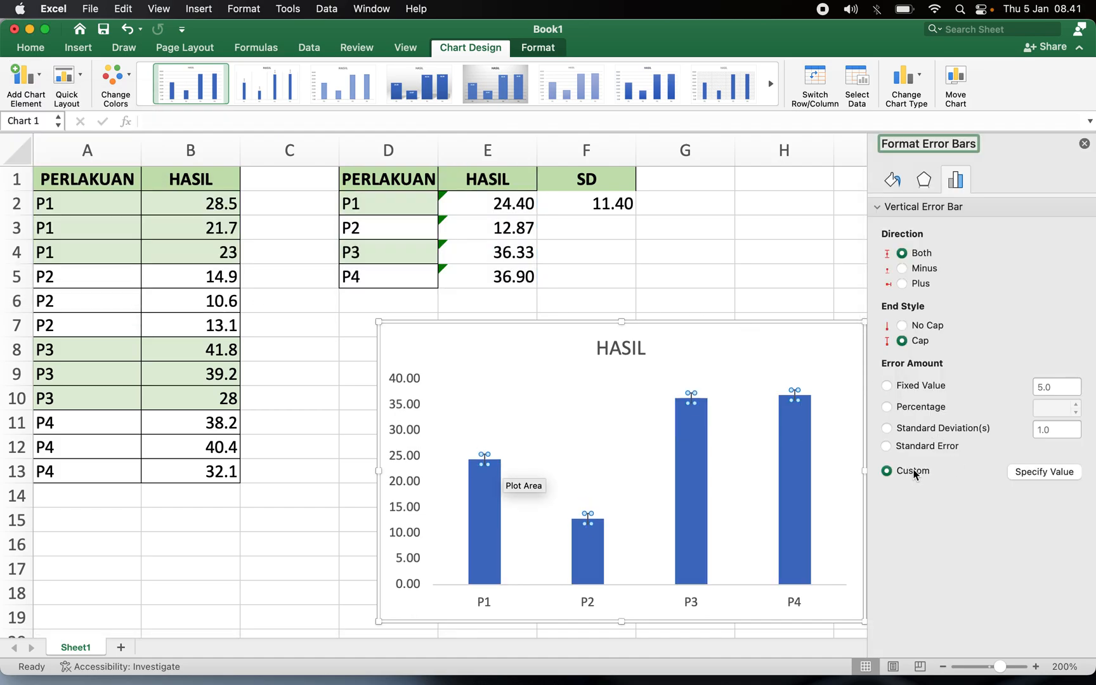
Specify cell F2 as both the positive and negative custom error value.
left_click(1047, 474)
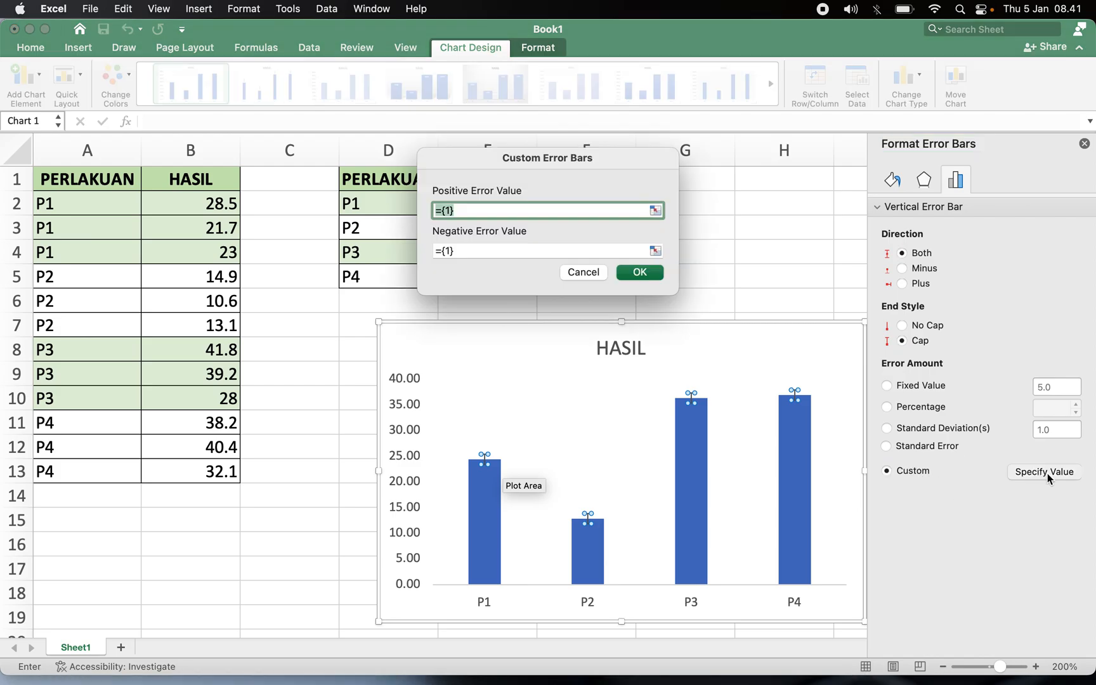
left_click_drag(568, 163, 831, 143)
key("BackSpace")
left_click(579, 204)
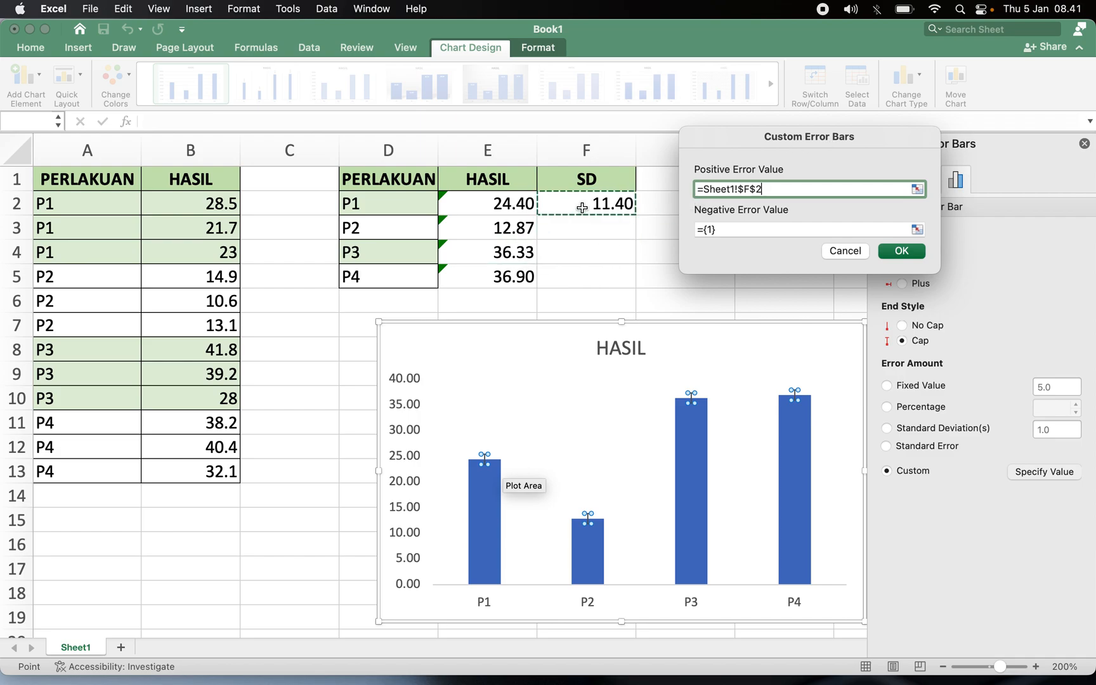
left_click(727, 230)
key("BackSpace")
left_click(627, 203)
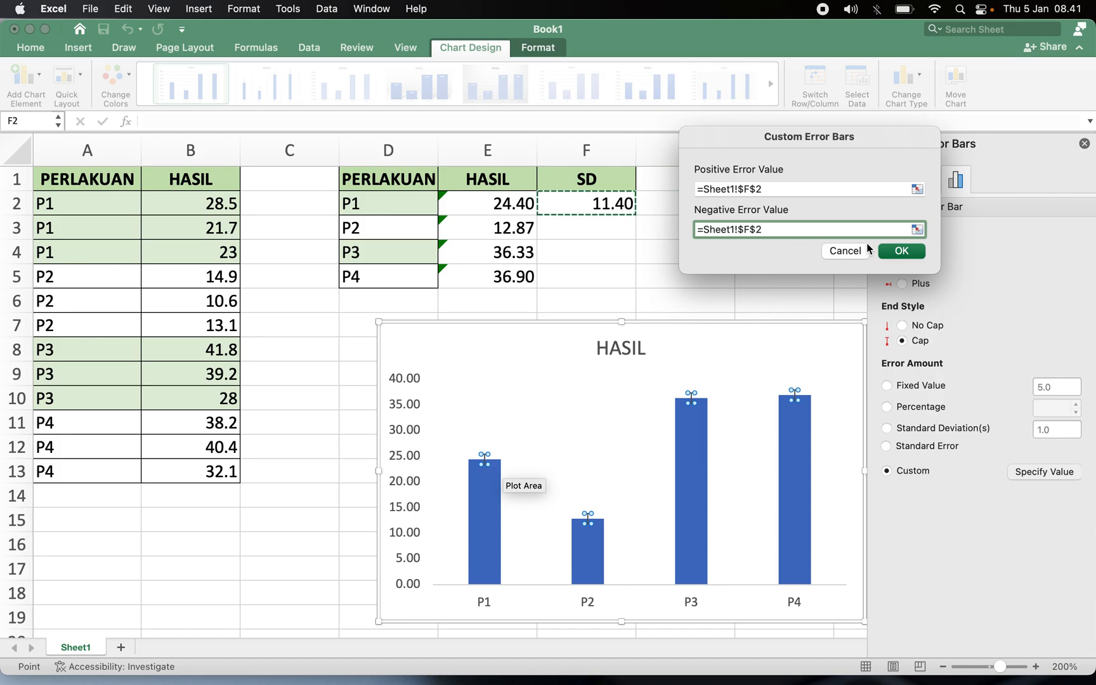
left_click(902, 251)
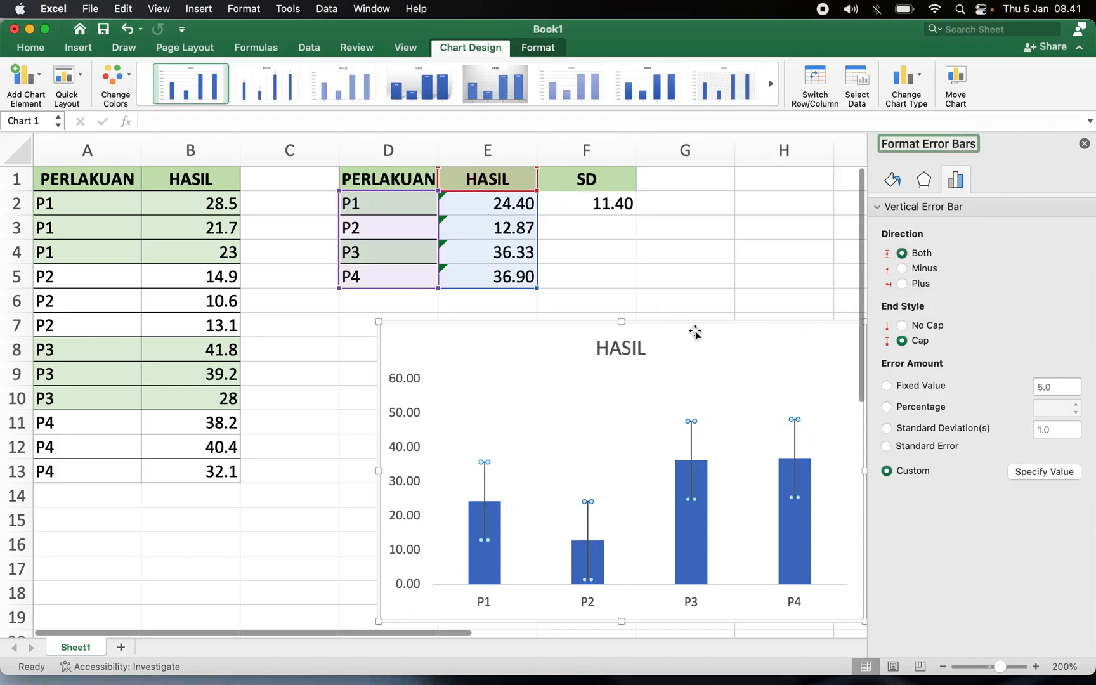
Add a primary vertical axis title to the chart and rename it Hasil.
left_click(719, 323)
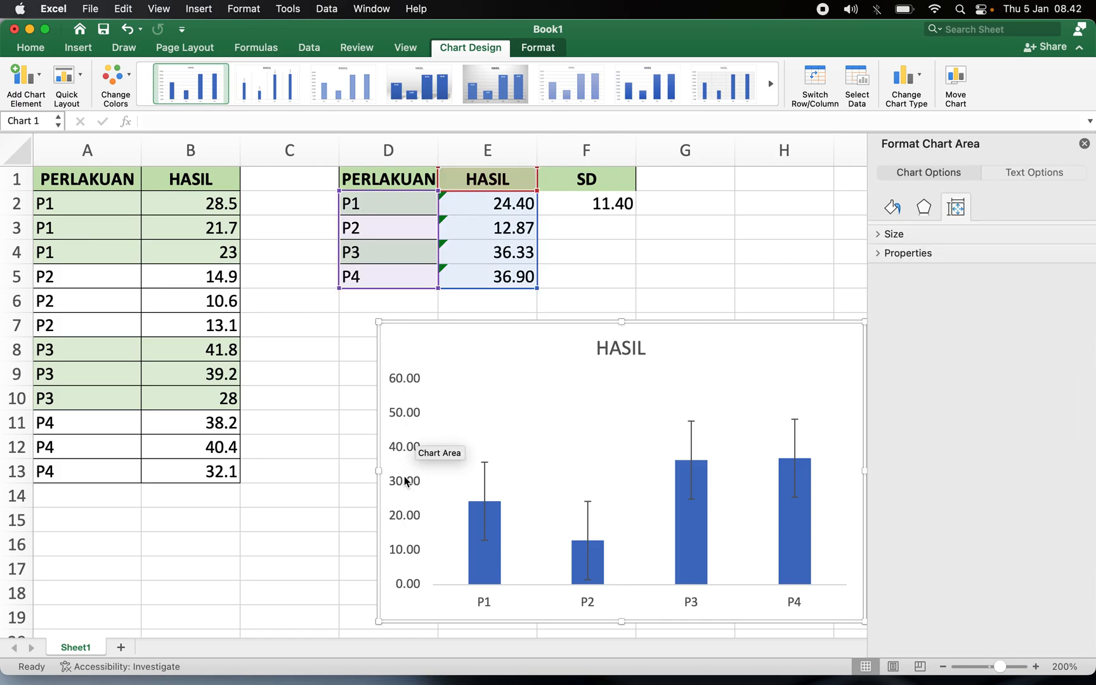
left_click(405, 428)
left_click(405, 427)
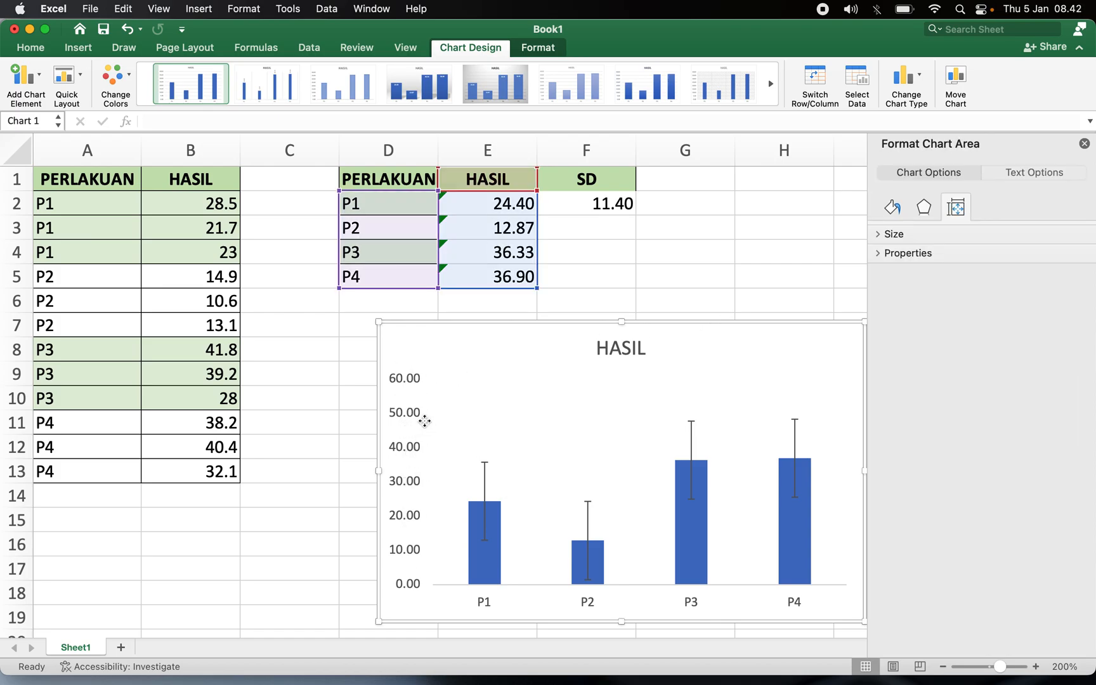
left_click(39, 78)
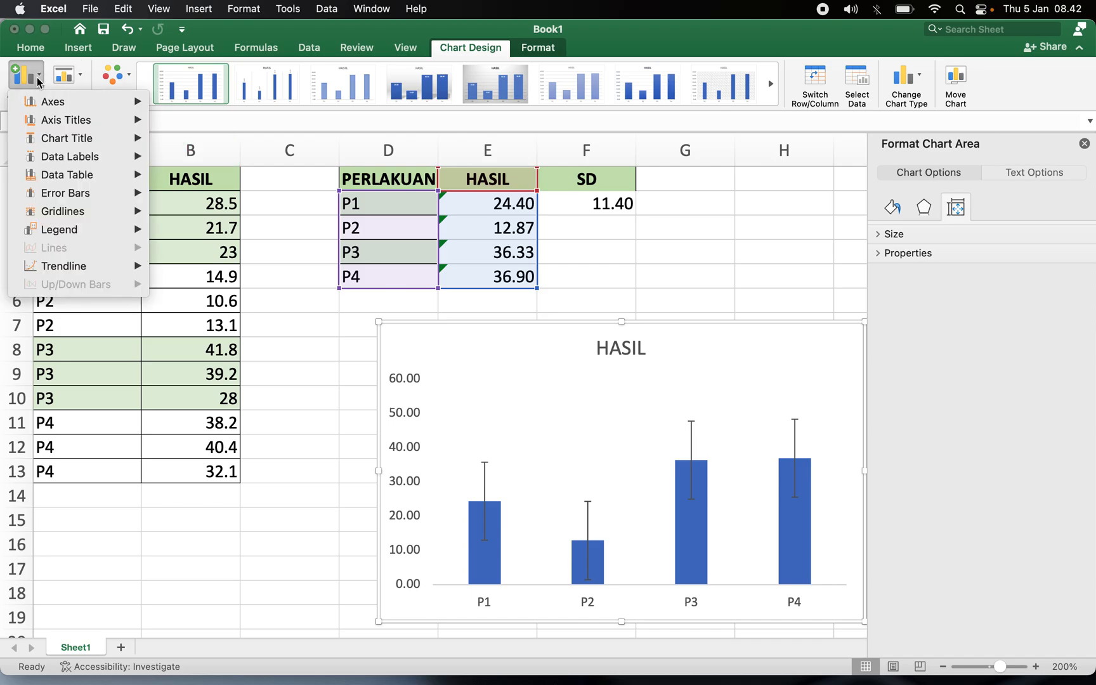
mouse_move(50, 127)
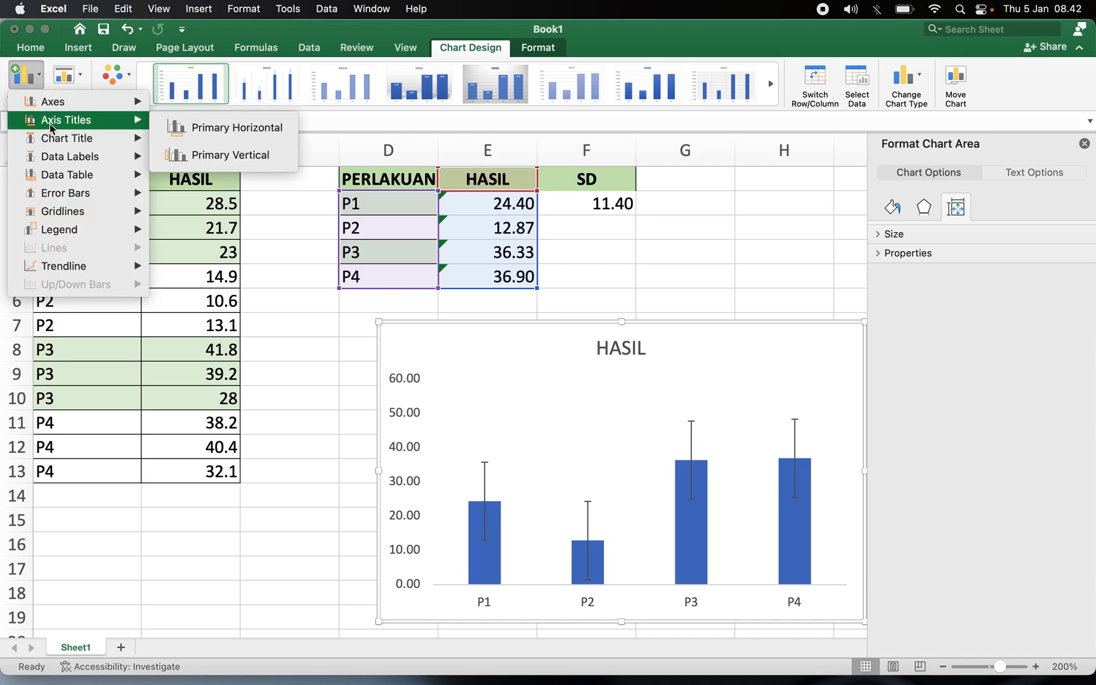
left_click(189, 154)
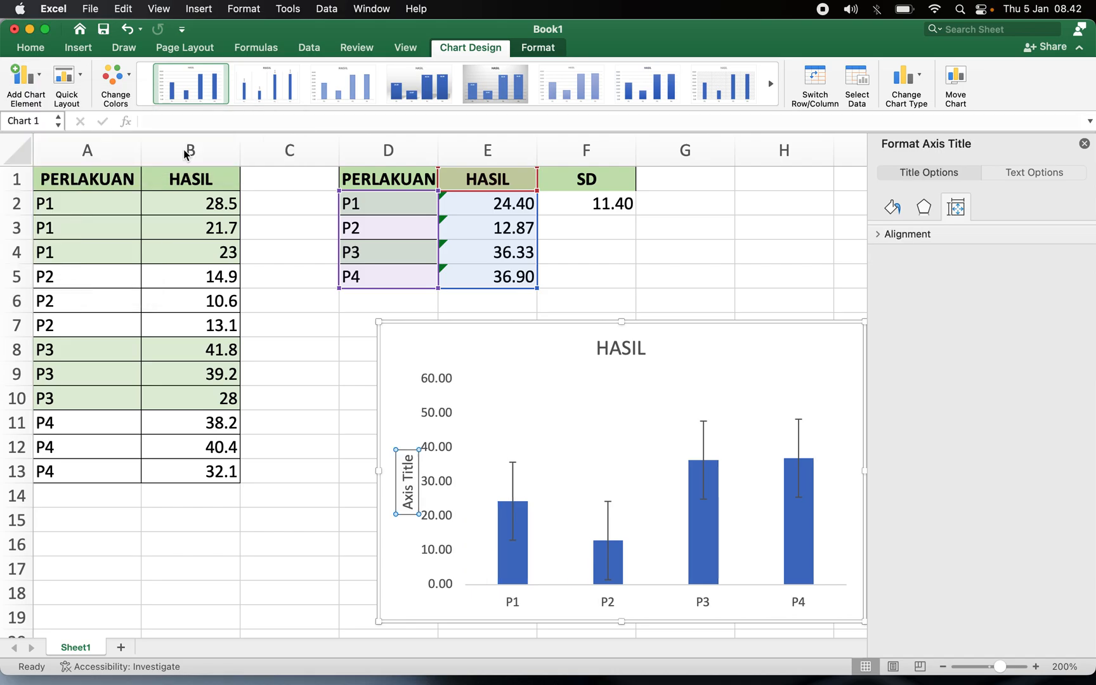
triple_click(406, 480)
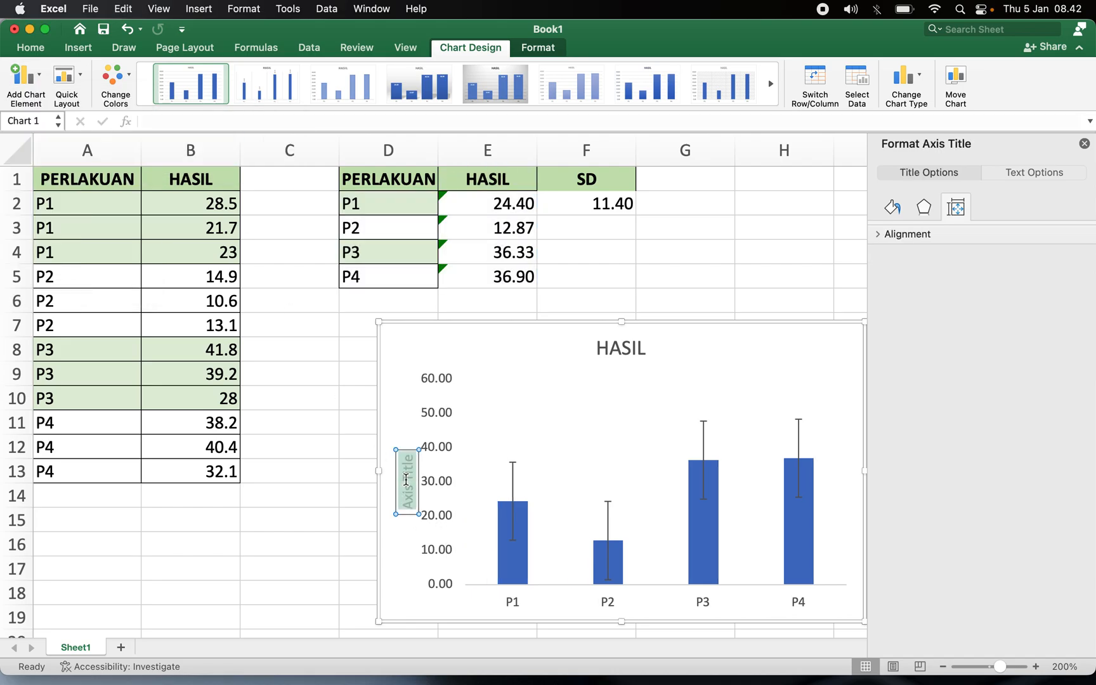
type("HASIL")
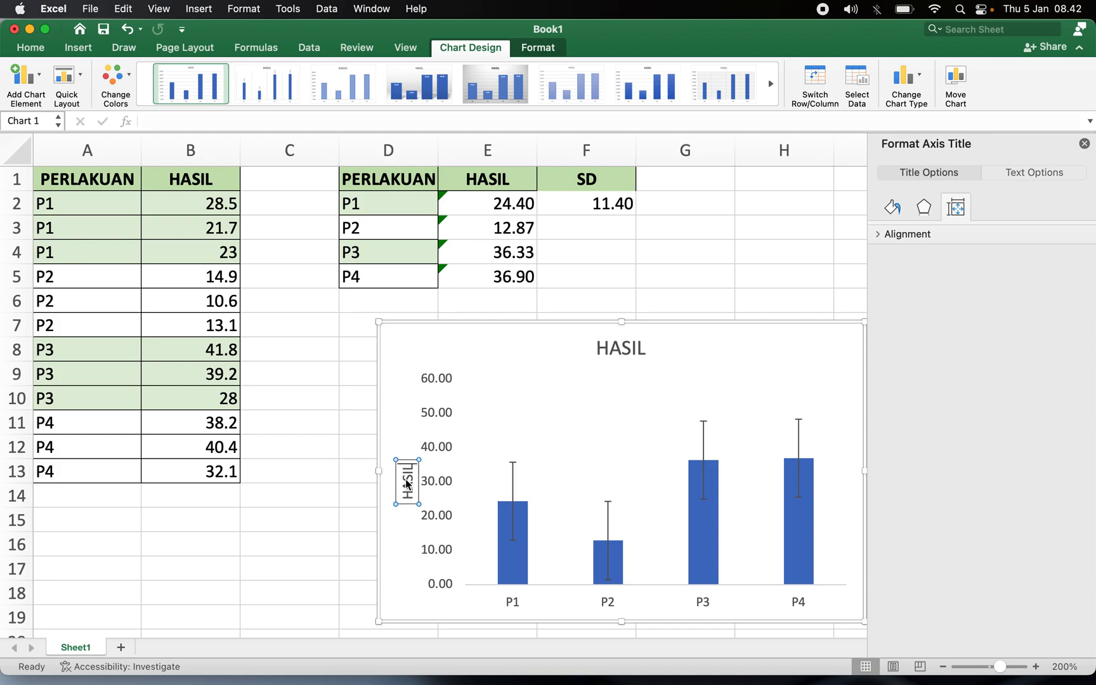
key("BackSpace")
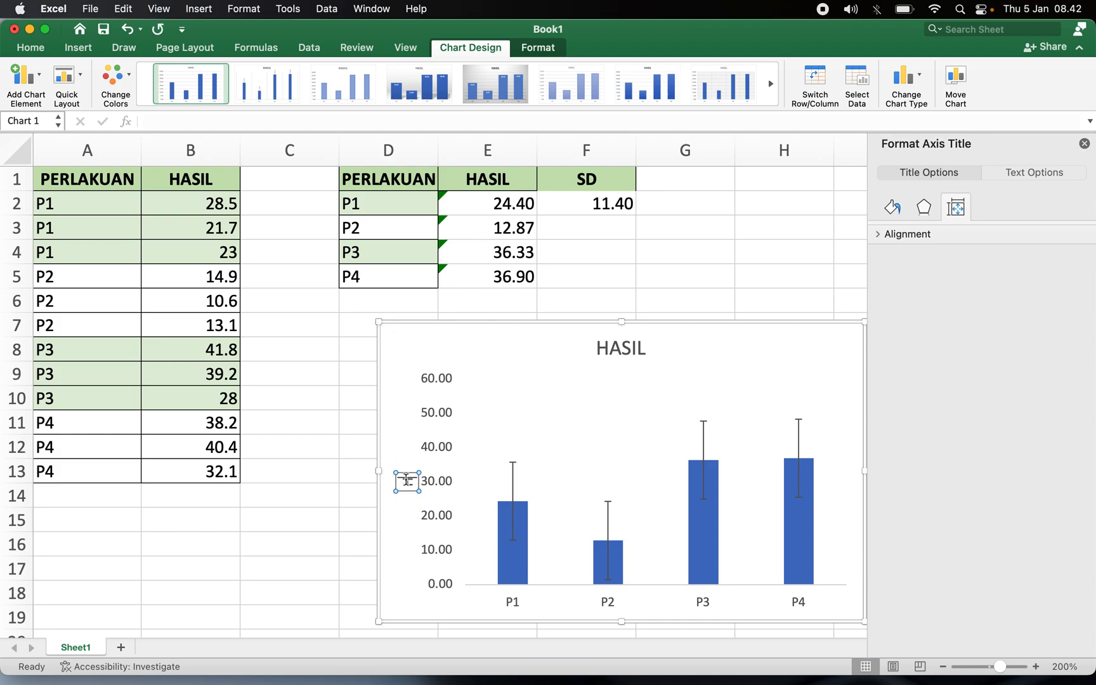
key("BackSpace")
key("BackSpace")
key("BackSpace")
key("BackSpace")
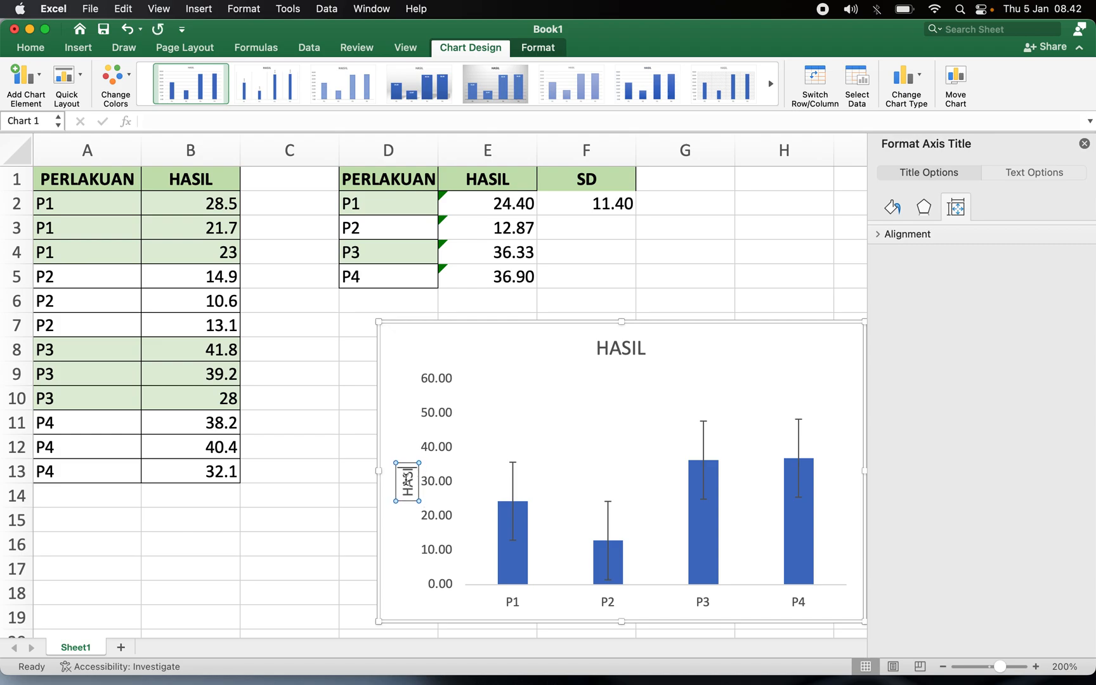
type("Hasil")
Add a primary horizontal axis title to the chart and rename it Perlakuan.
left_click(25, 74)
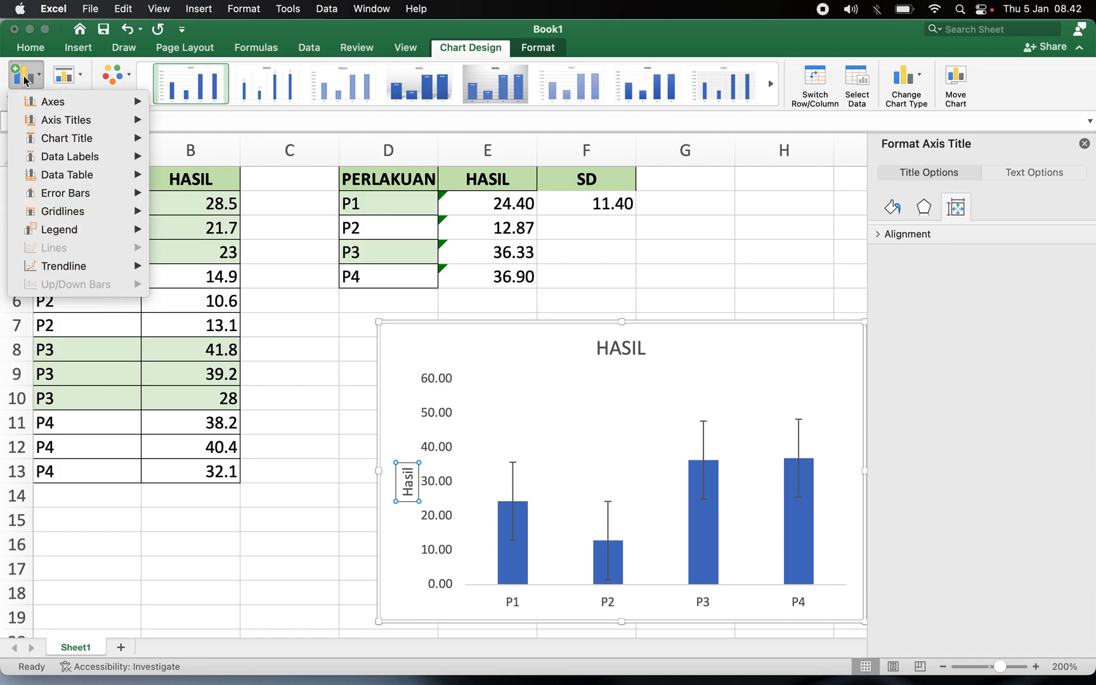
mouse_move(37, 119)
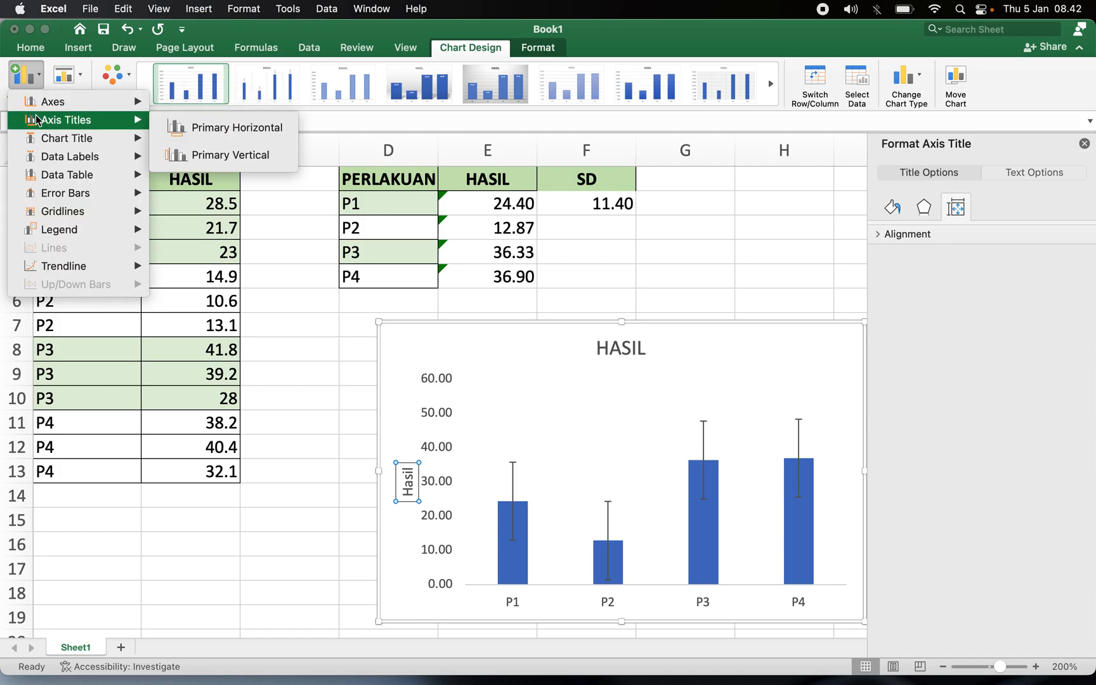
left_click(189, 129)
type("PAxis Title")
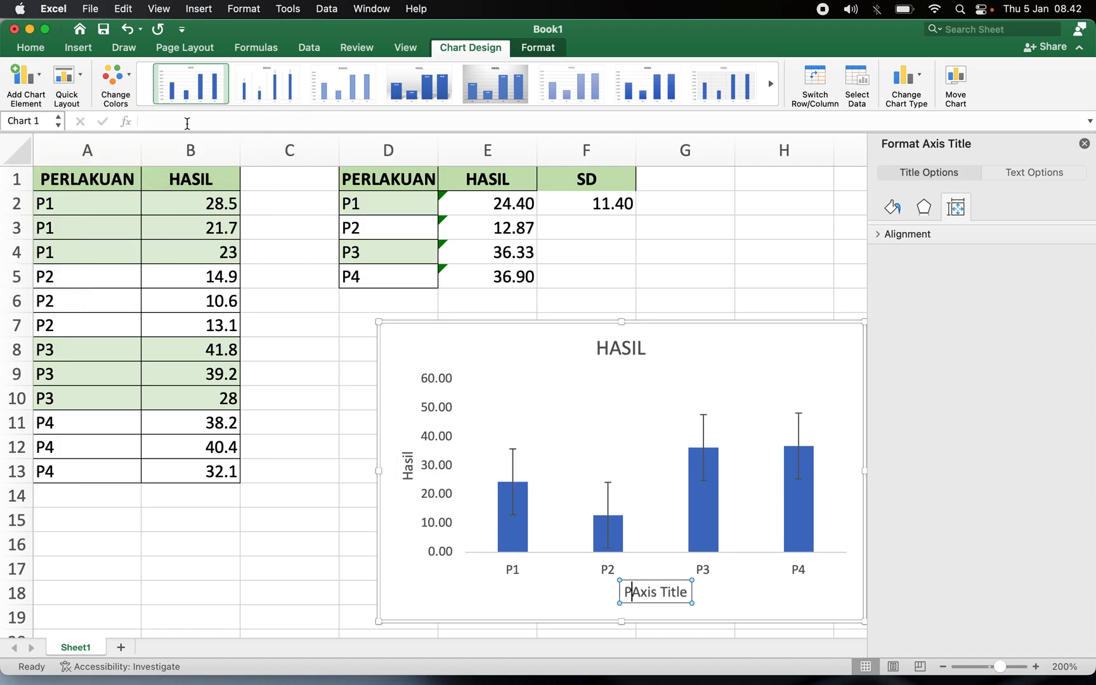
key("super+a")
type("Perlakuan")
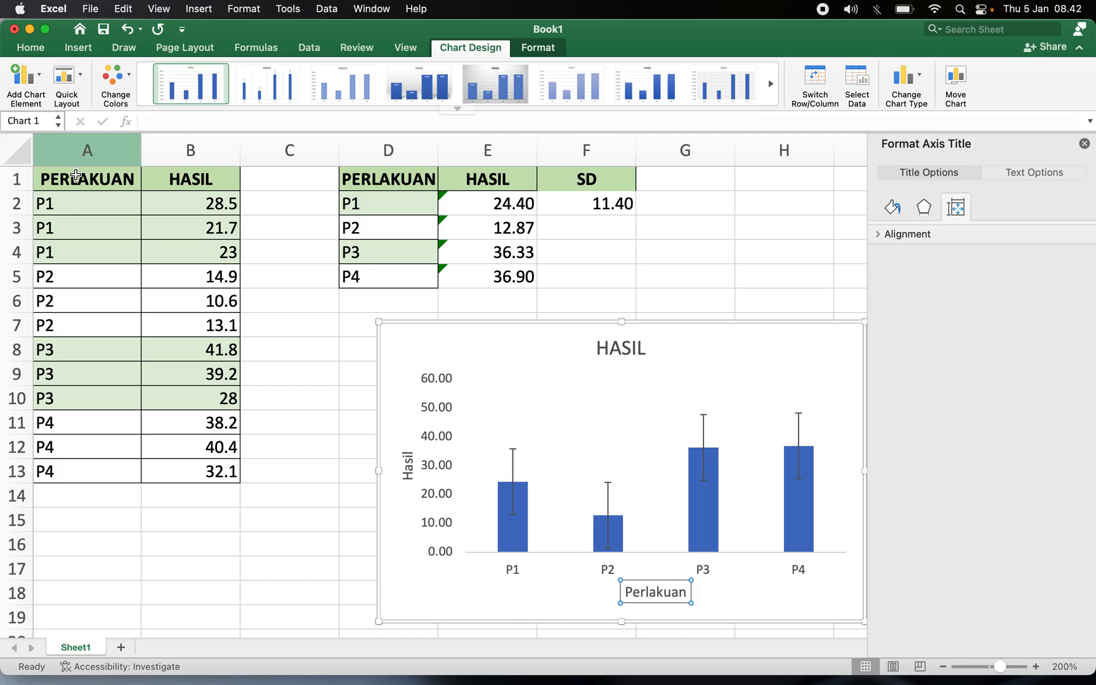
left_click(754, 253)
left_click(738, 274)
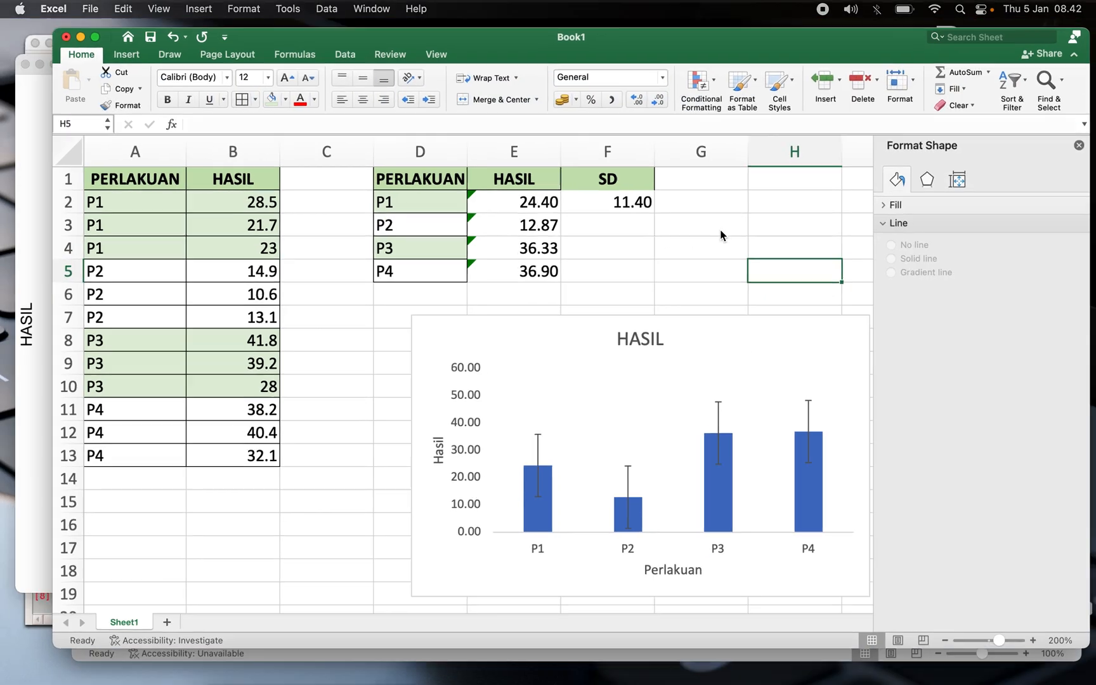
key("ctrl+Up")
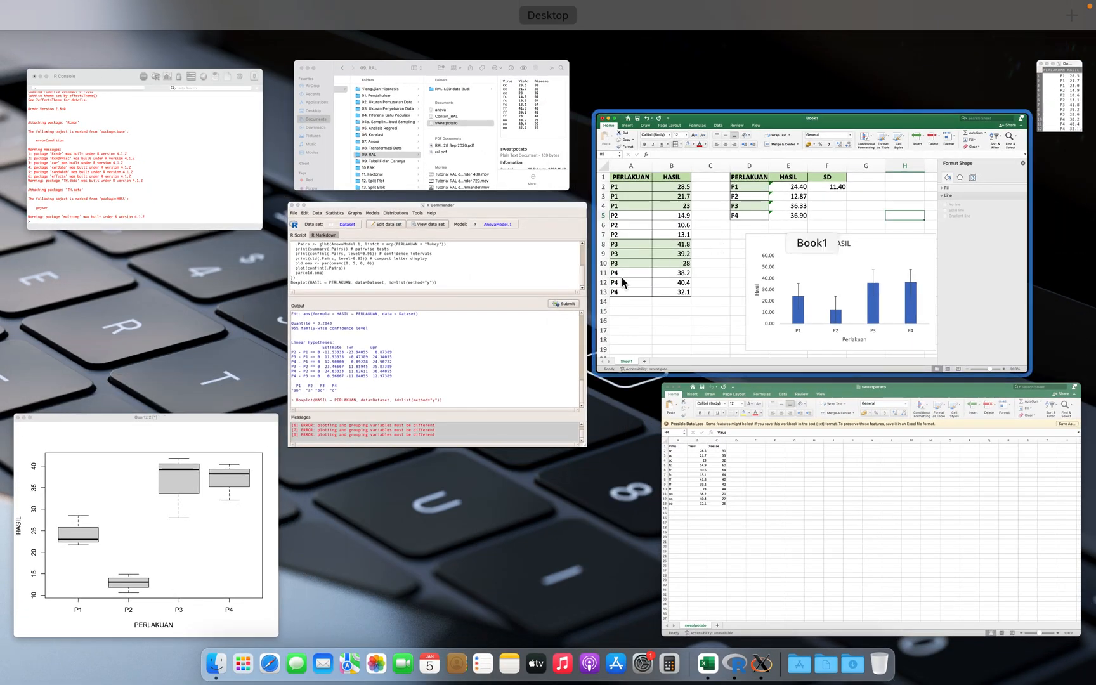
left_click(431, 326)
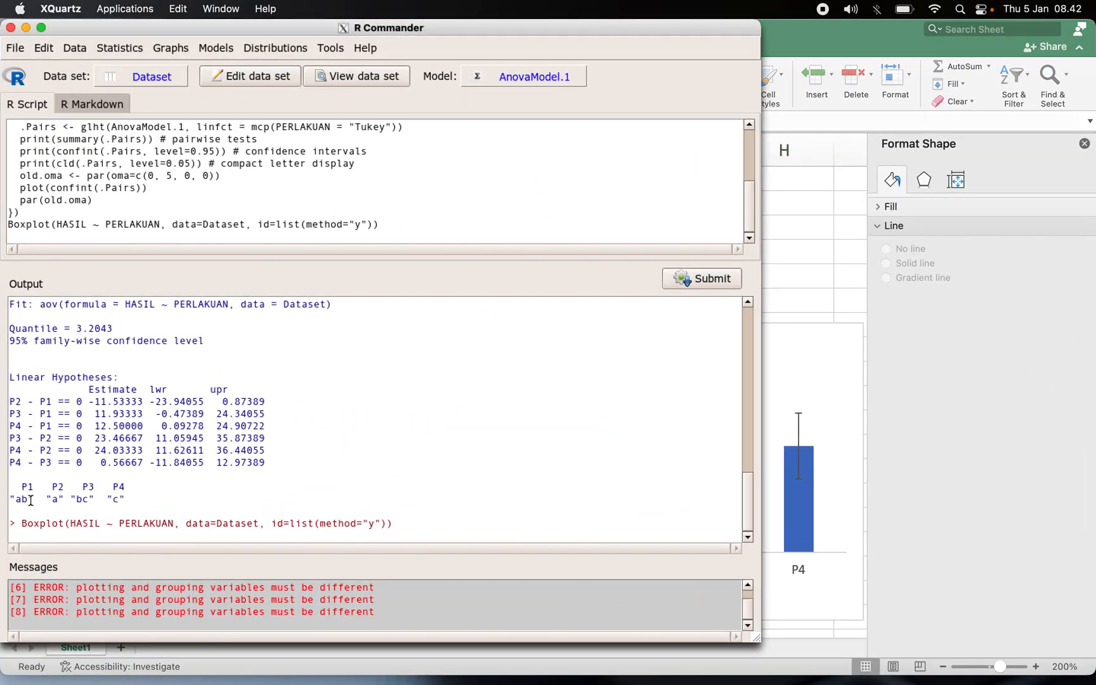
left_click_drag(15, 484, 141, 496)
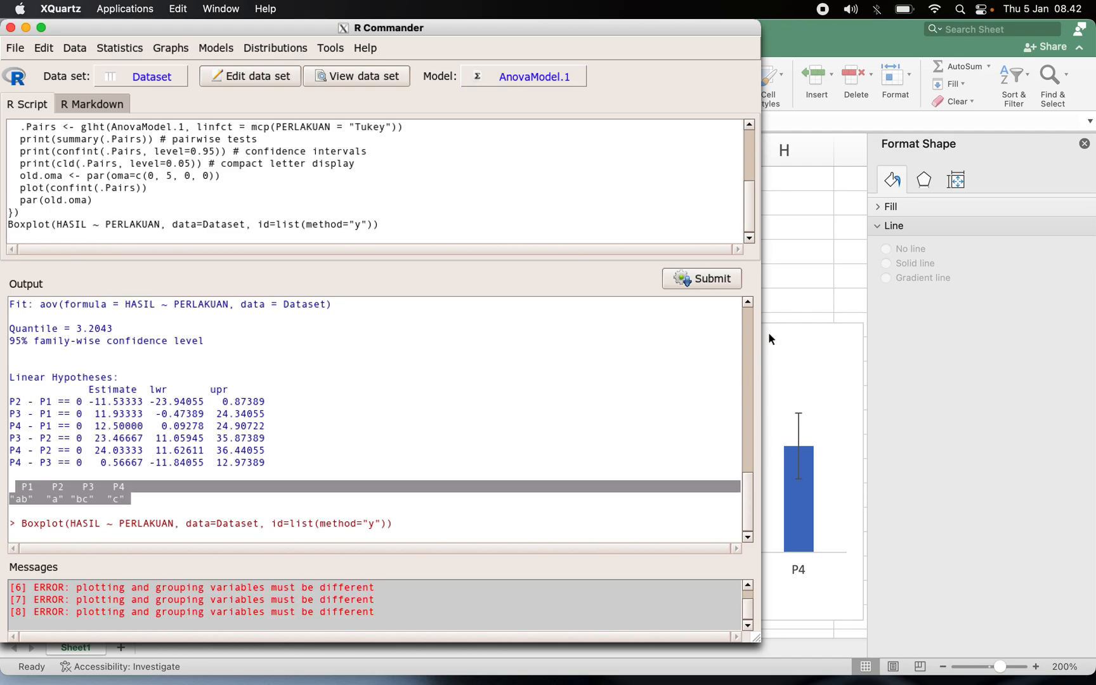
left_click(785, 317)
Copy the Tukey compact letter display lines from the R Commander output and paste them into cell D20 of the sheet.
key("ctrl+Up")
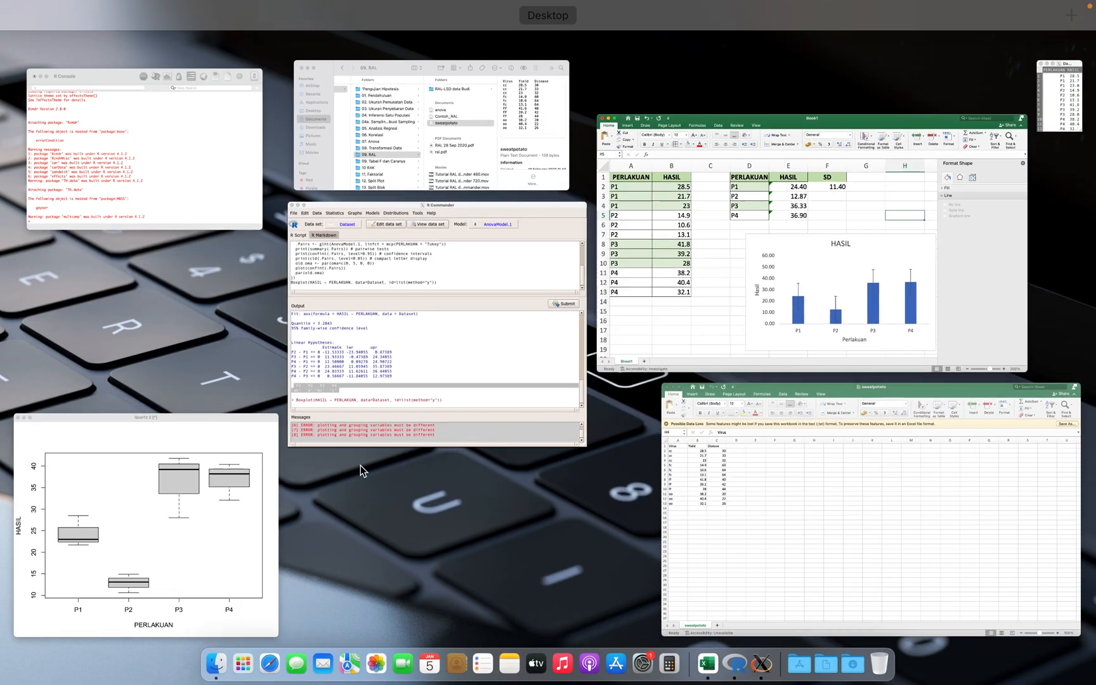
left_click(381, 397)
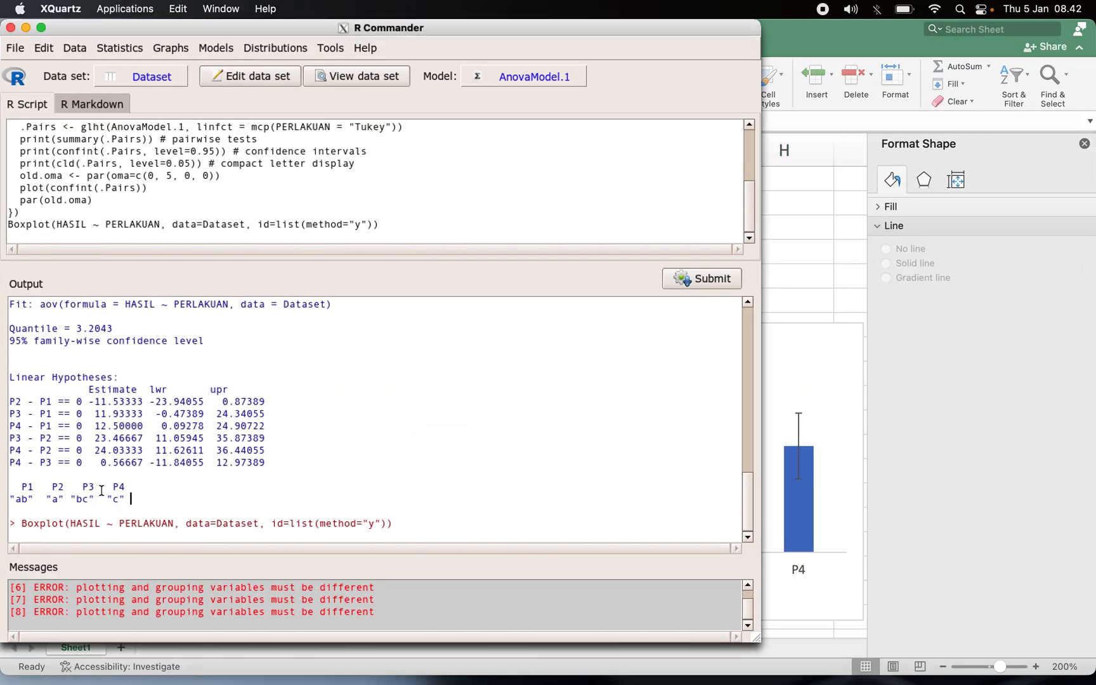
left_click_drag(10, 487, 133, 500)
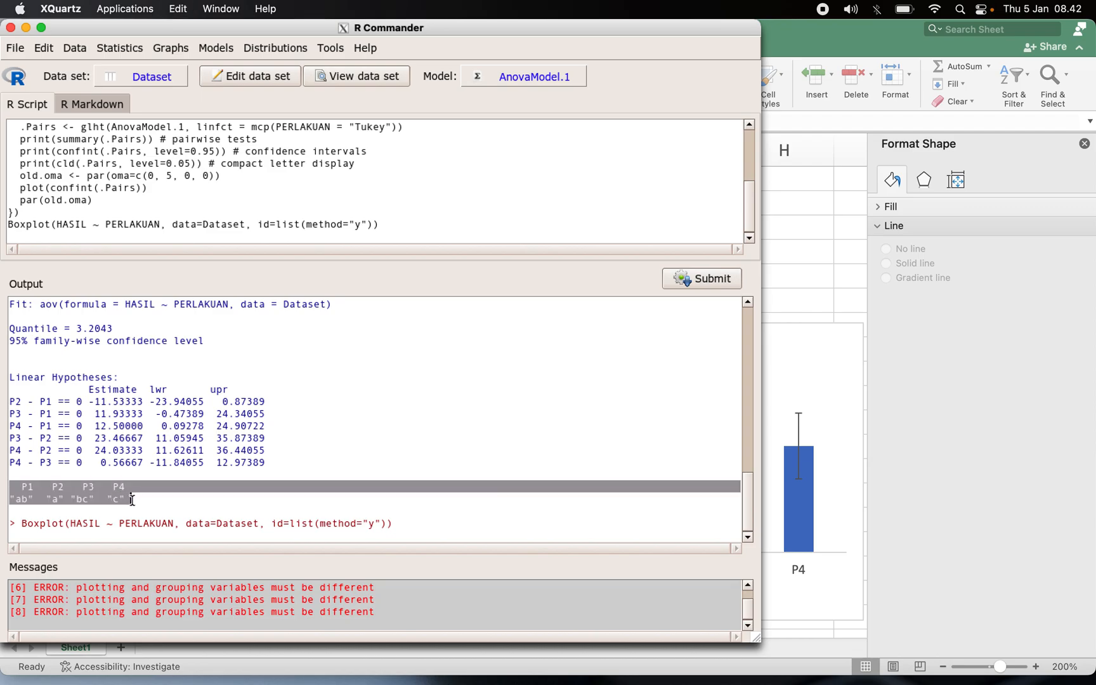
key("ctrl+Up")
left_click(720, 317)
scroll(621, 378, "down", 3)
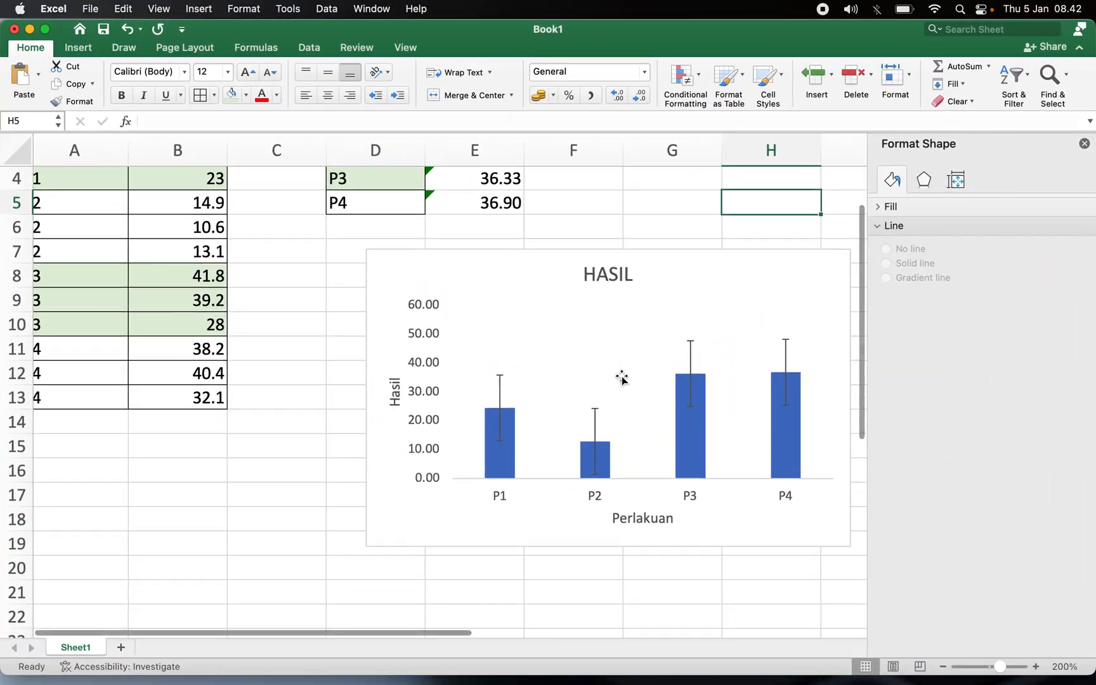
scroll(618, 378, "right", 2)
left_click(1084, 143)
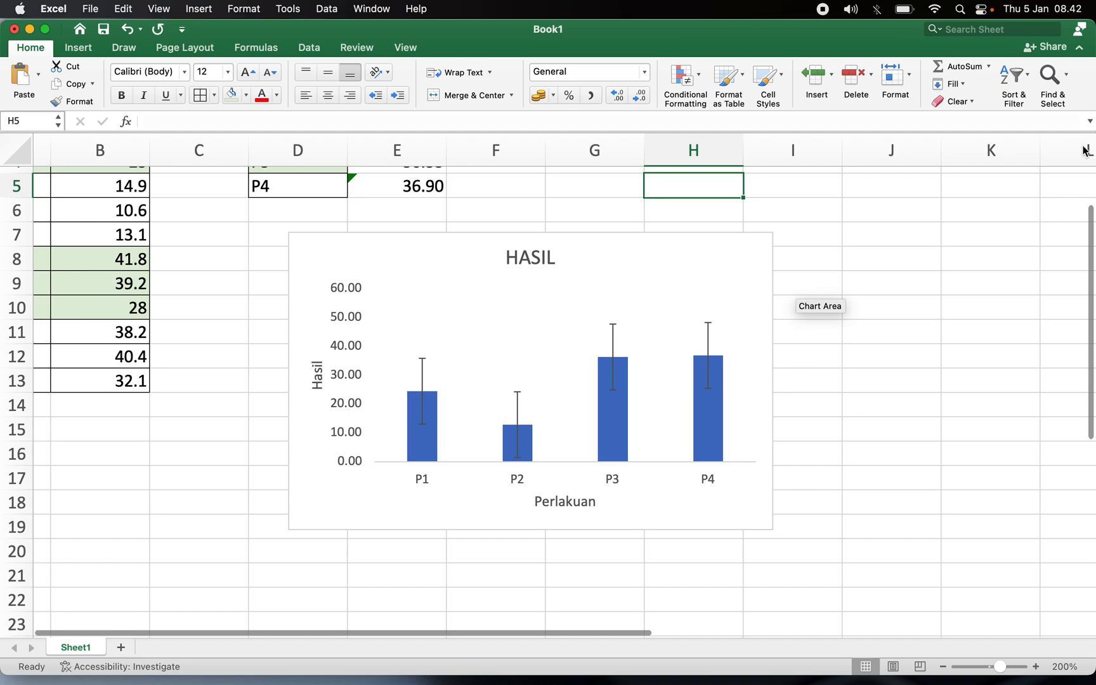
left_click(300, 564)
type("P1 P2 P3 P4 ab \"a\" \"bc\" \"c\"")
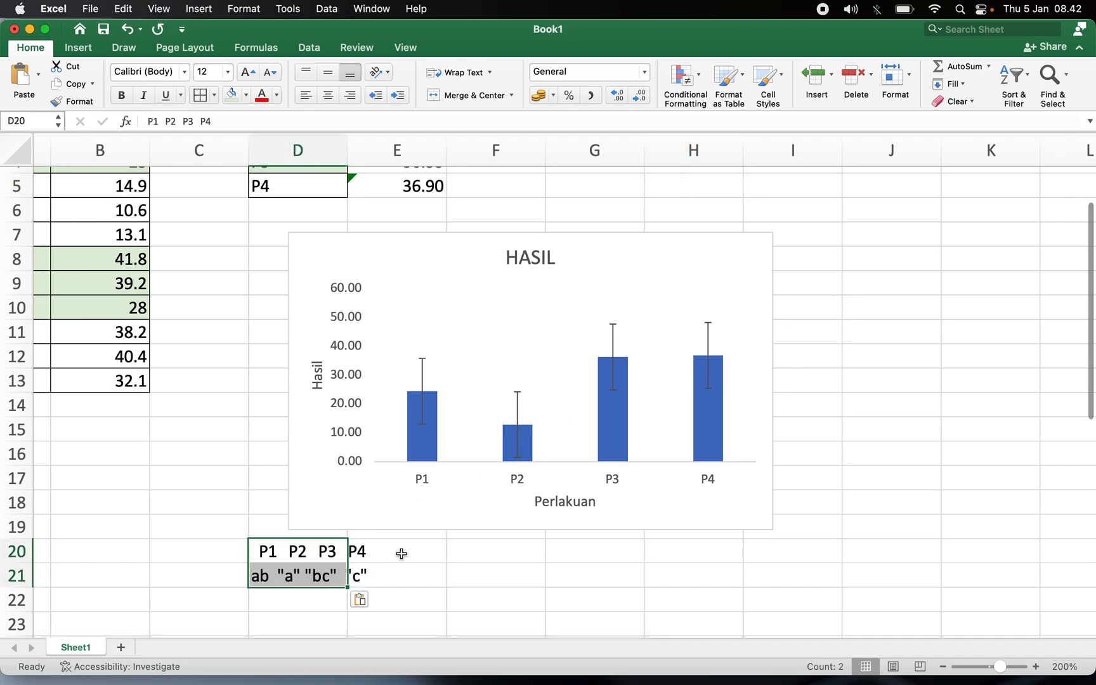
left_click(898, 311)
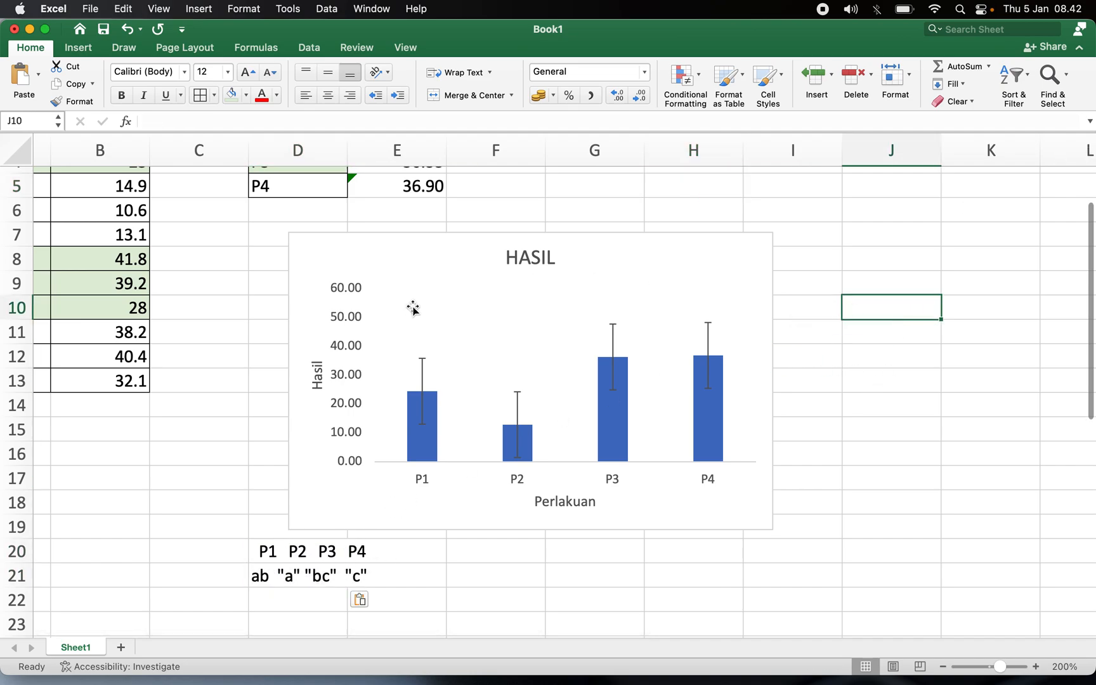
left_click(78, 48)
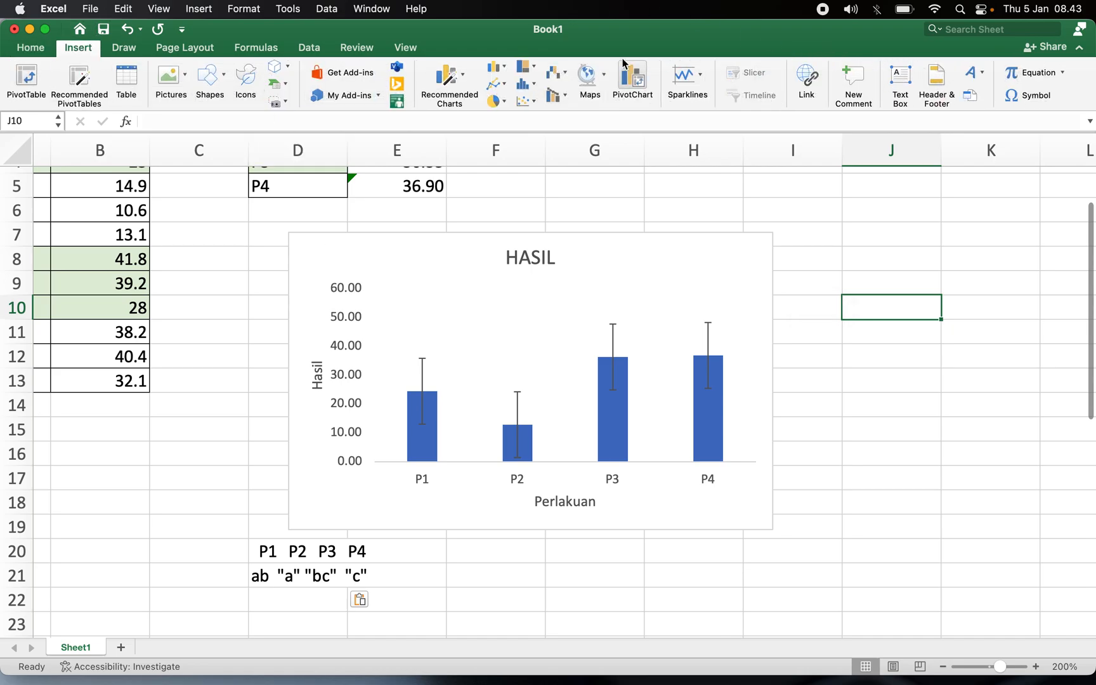
Insert a text box reading ab on the chart above the P1 bar.
left_click(901, 78)
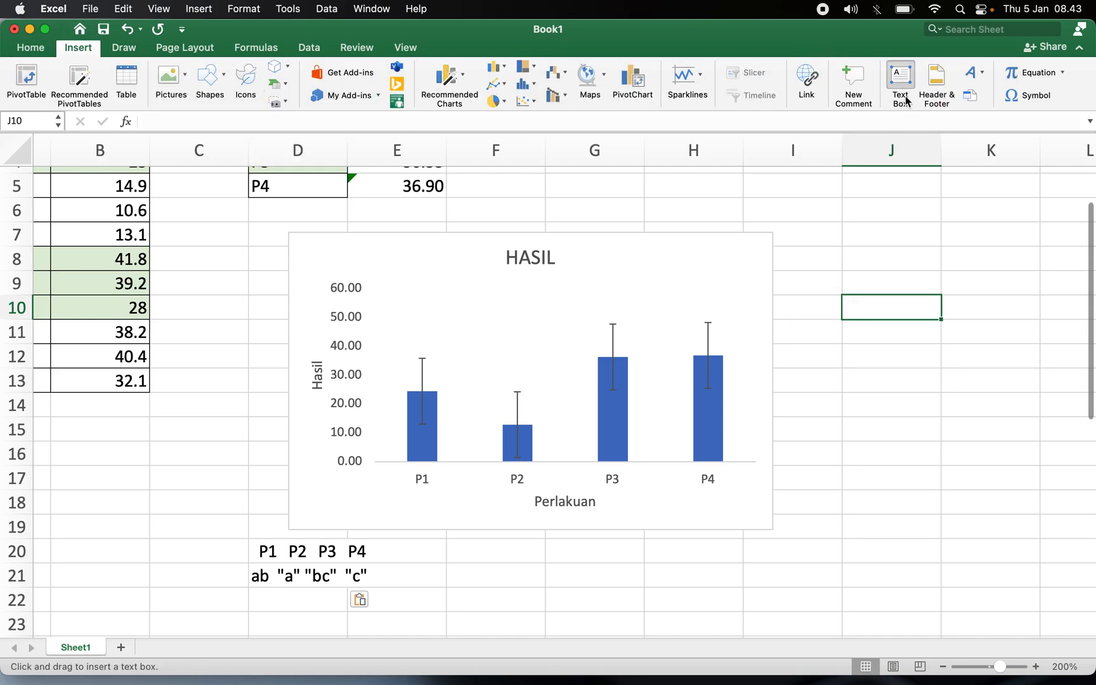
left_click(901, 86)
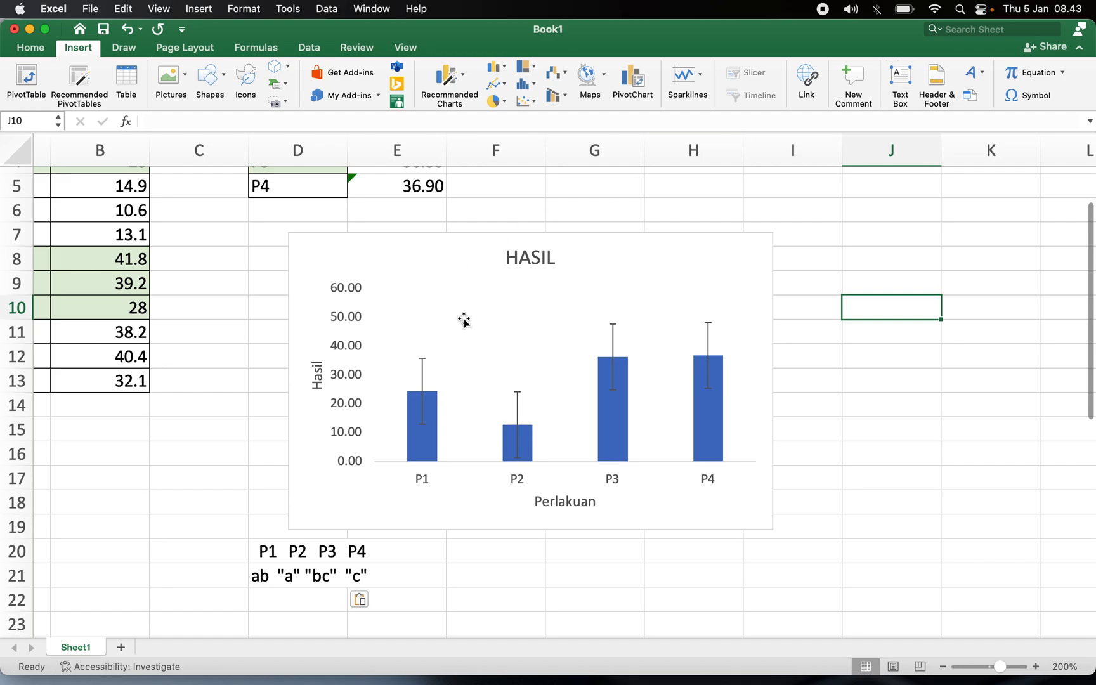
left_click(906, 81)
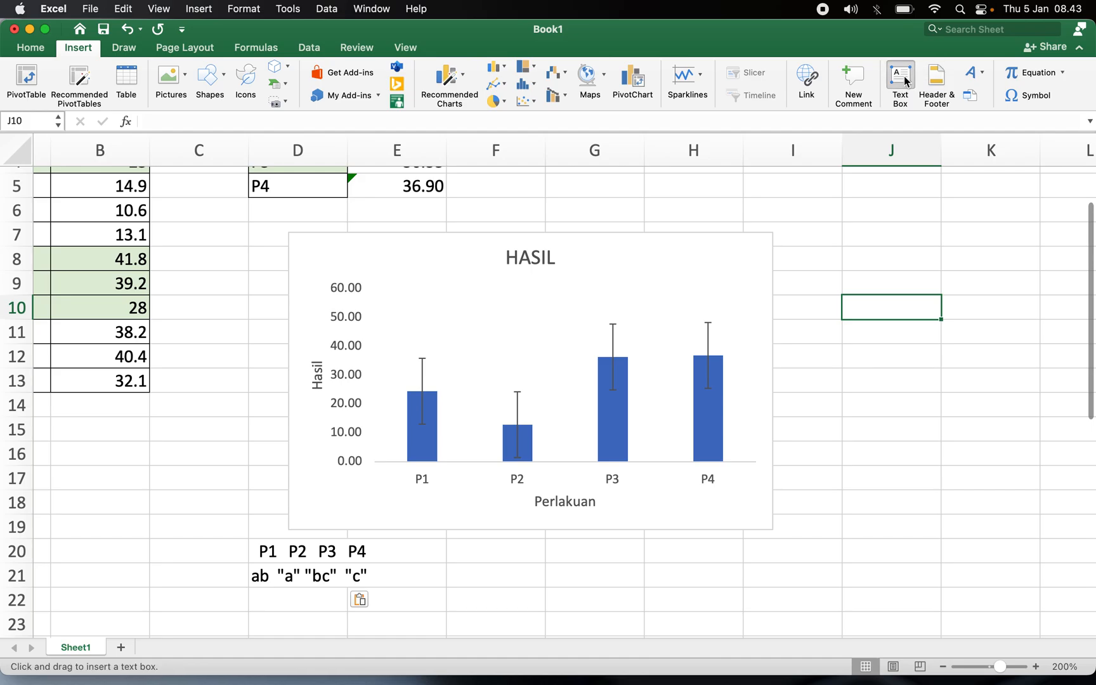
key("ctrl+Up")
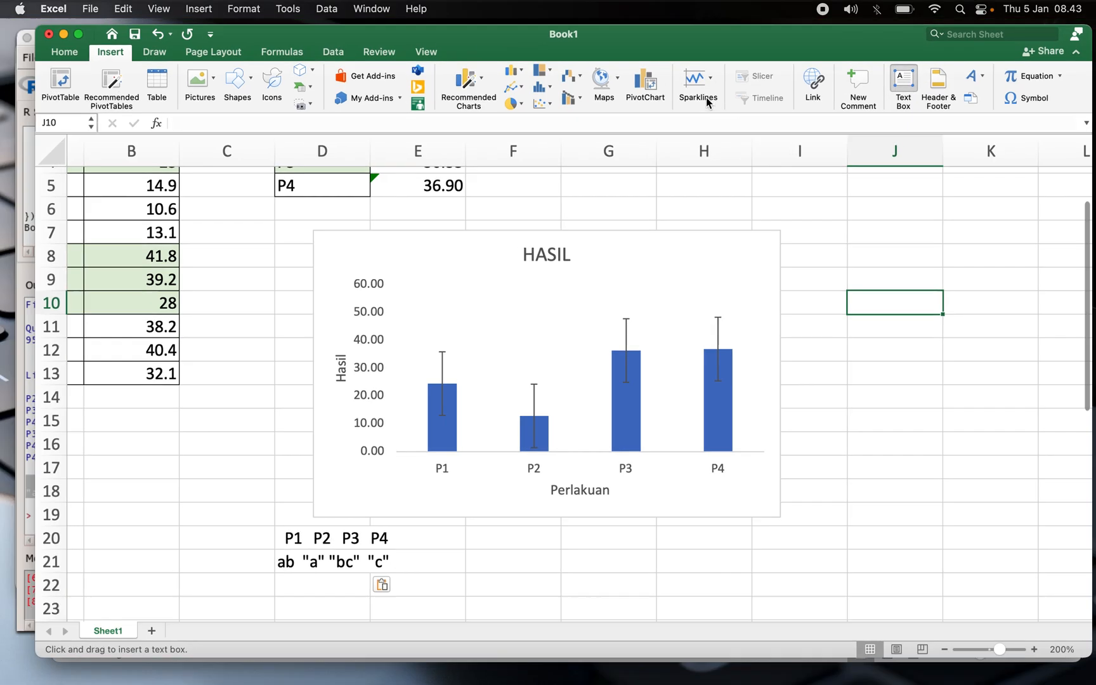
left_click(813, 190)
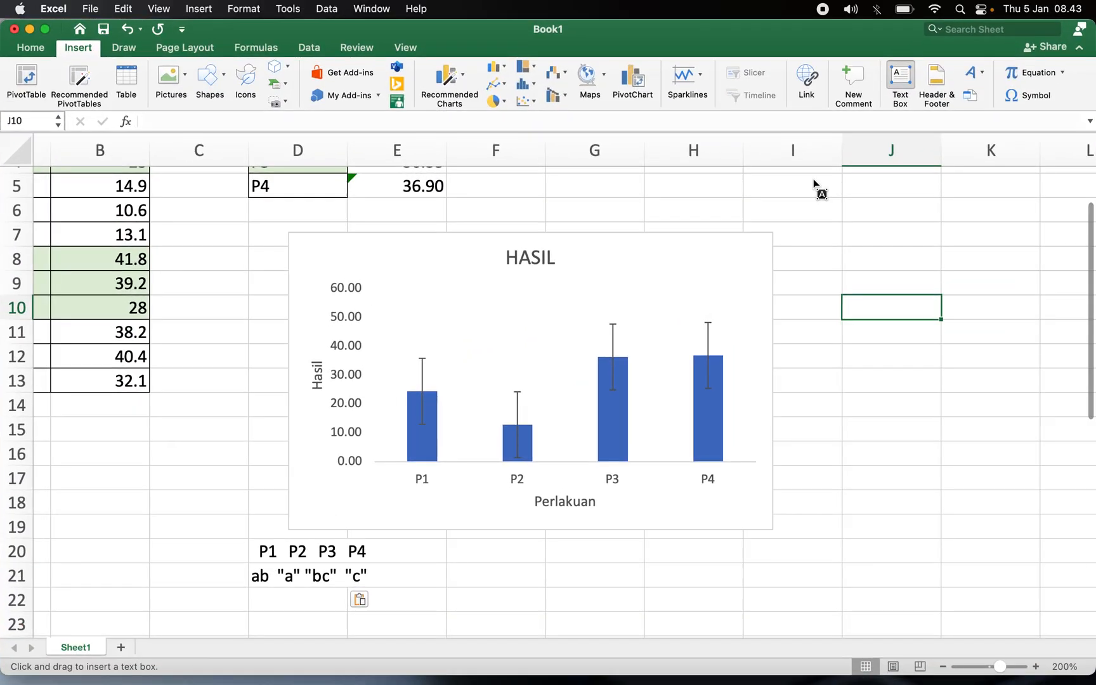
left_click(890, 84)
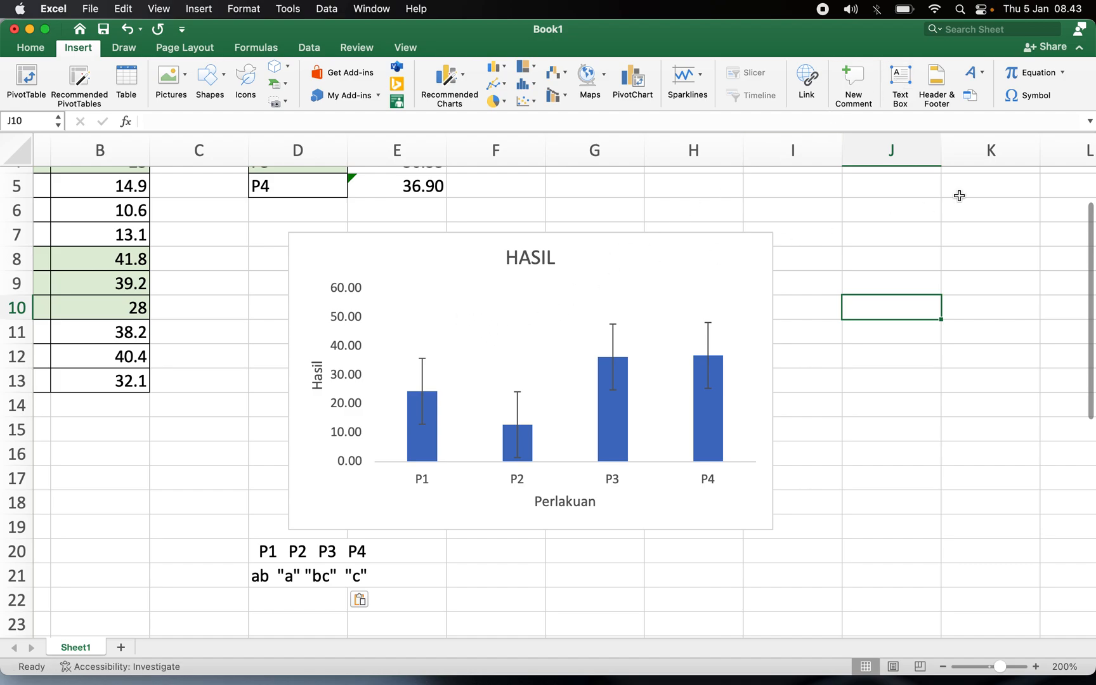
left_click(905, 86)
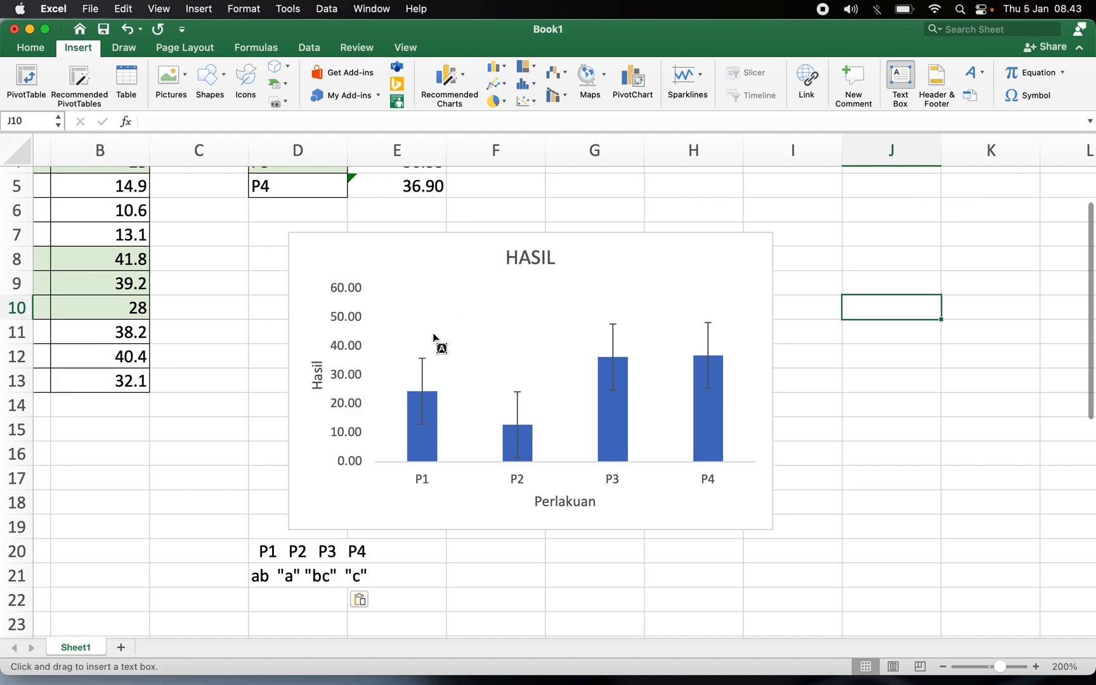
left_click(411, 326)
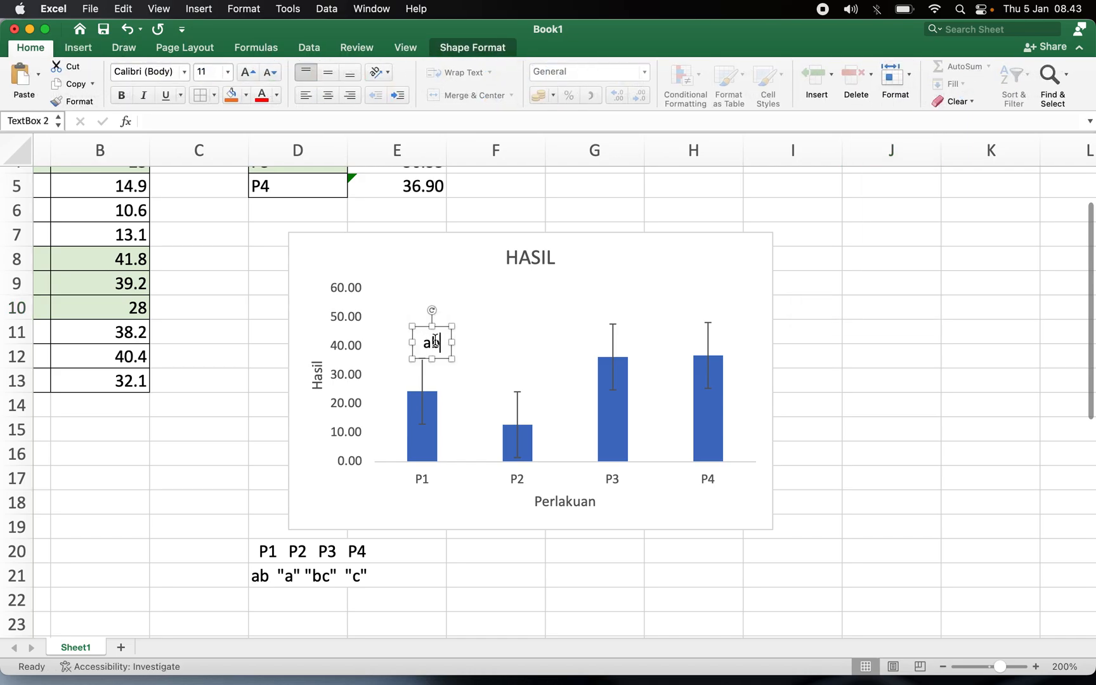
Nudge the ab label so it sits centred just above P1's error bar.
left_click_drag(423, 332, 411, 326)
key("Right")
key("Right")
key("Down")
key("Down")
key("Down")
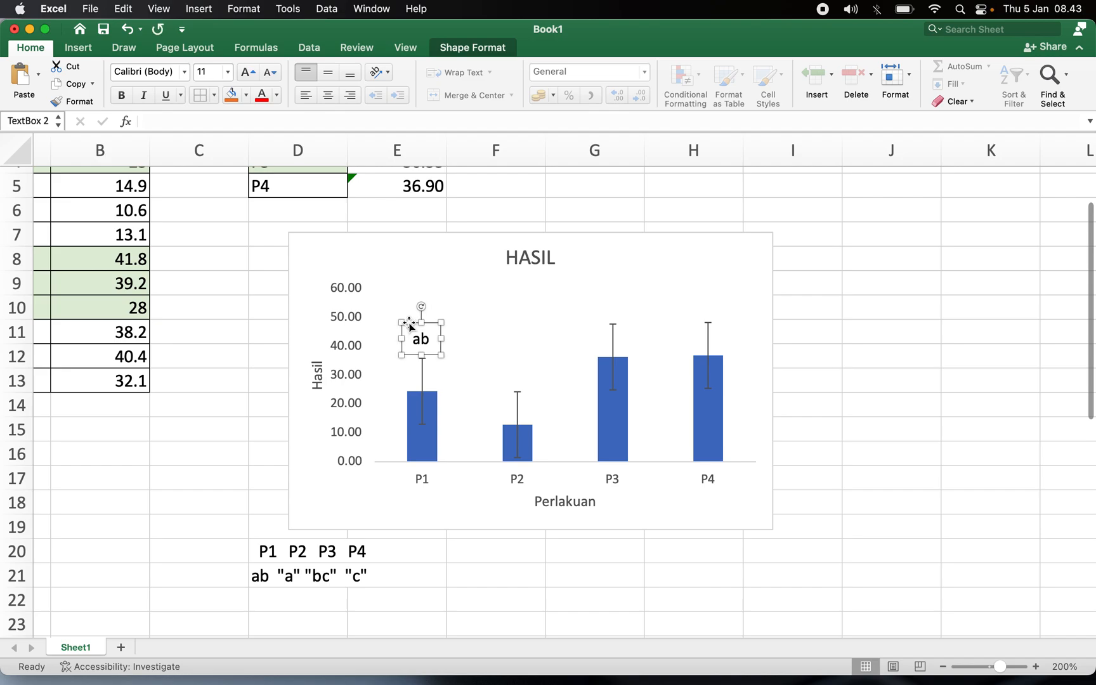
key("Right")
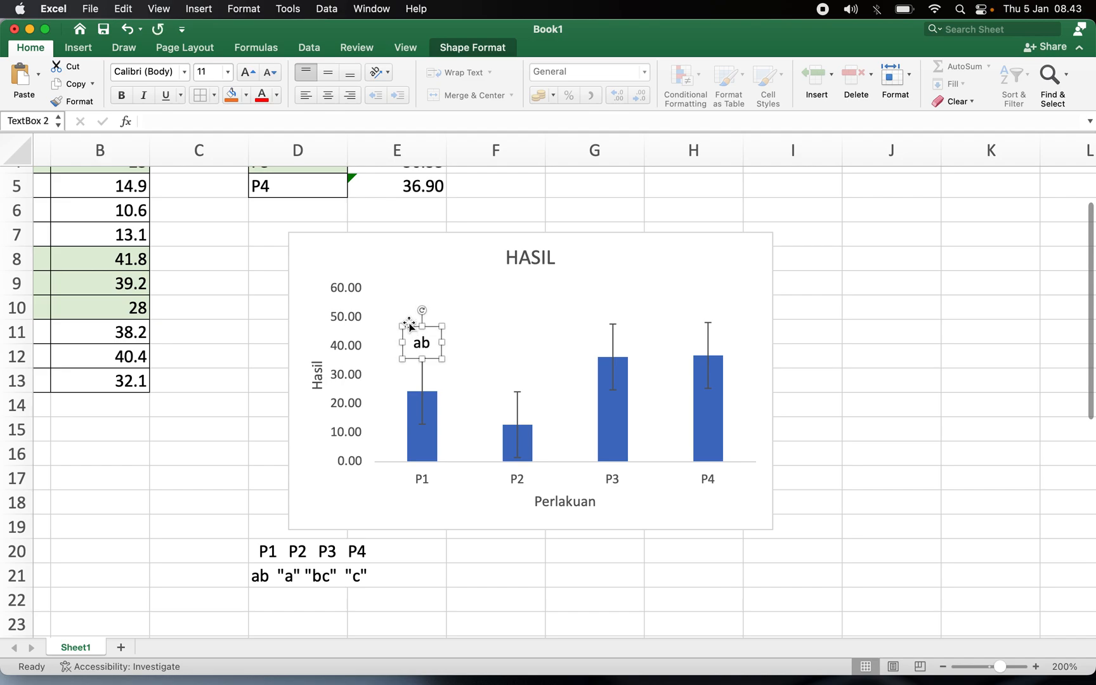
Duplicate the ab label, move the copy above the P2 bar and change its text to b.
key("super+d")
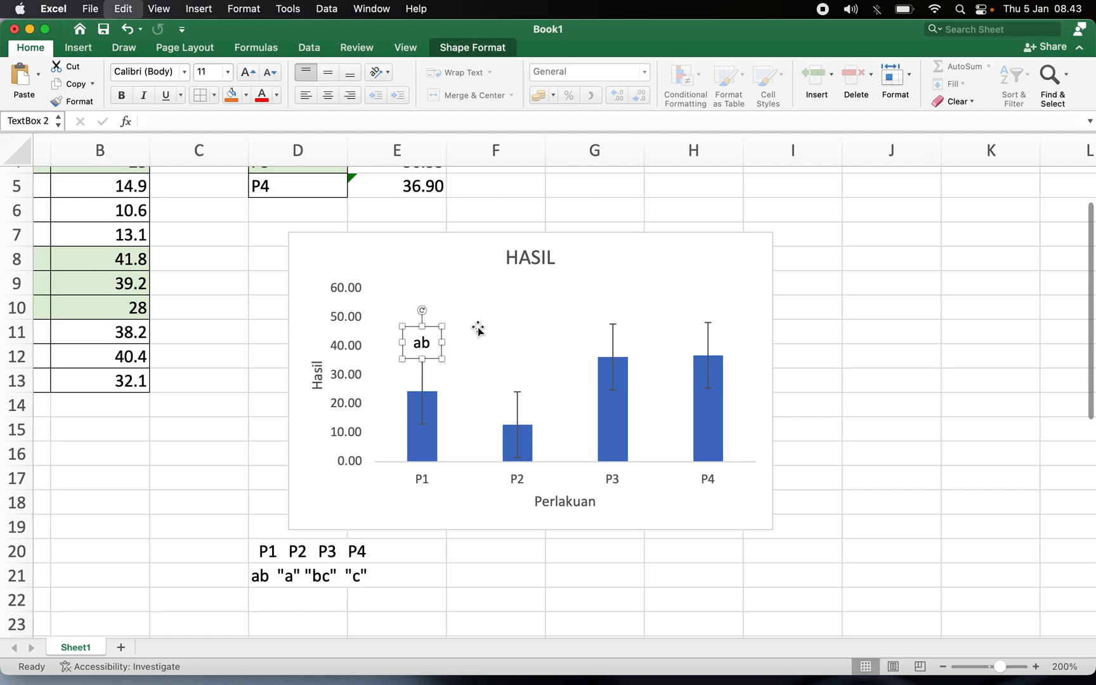
left_click_drag(430, 377, 518, 385)
key("BackSpace")
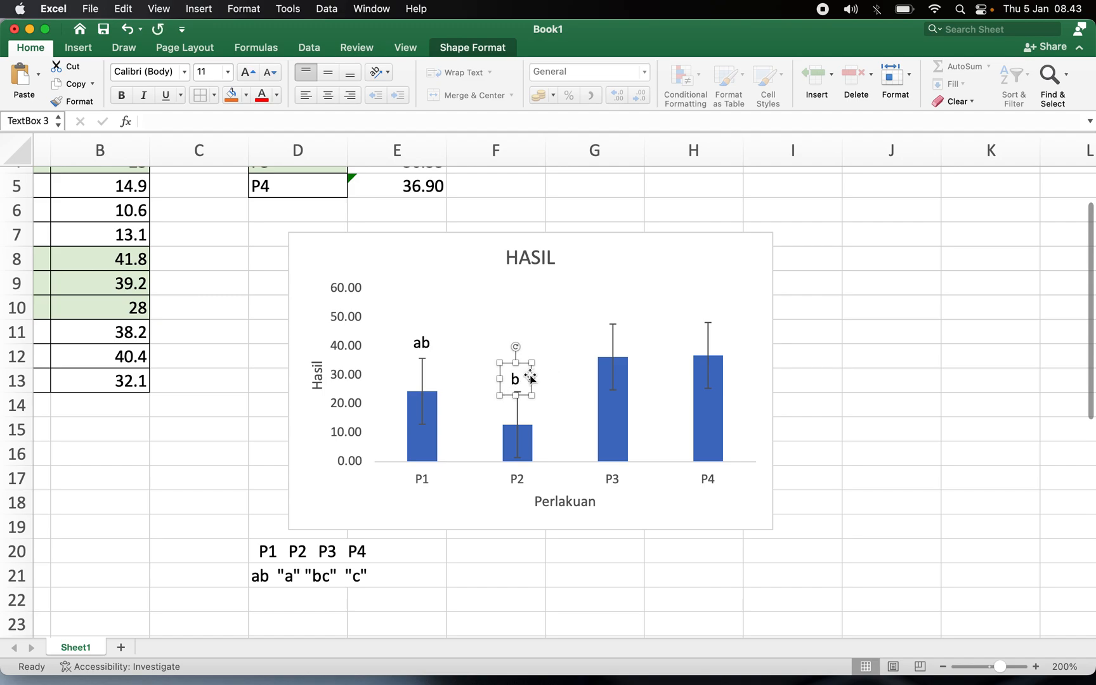
Paste another label copy above the P3 bar and change its text to bc.
key("super+v")
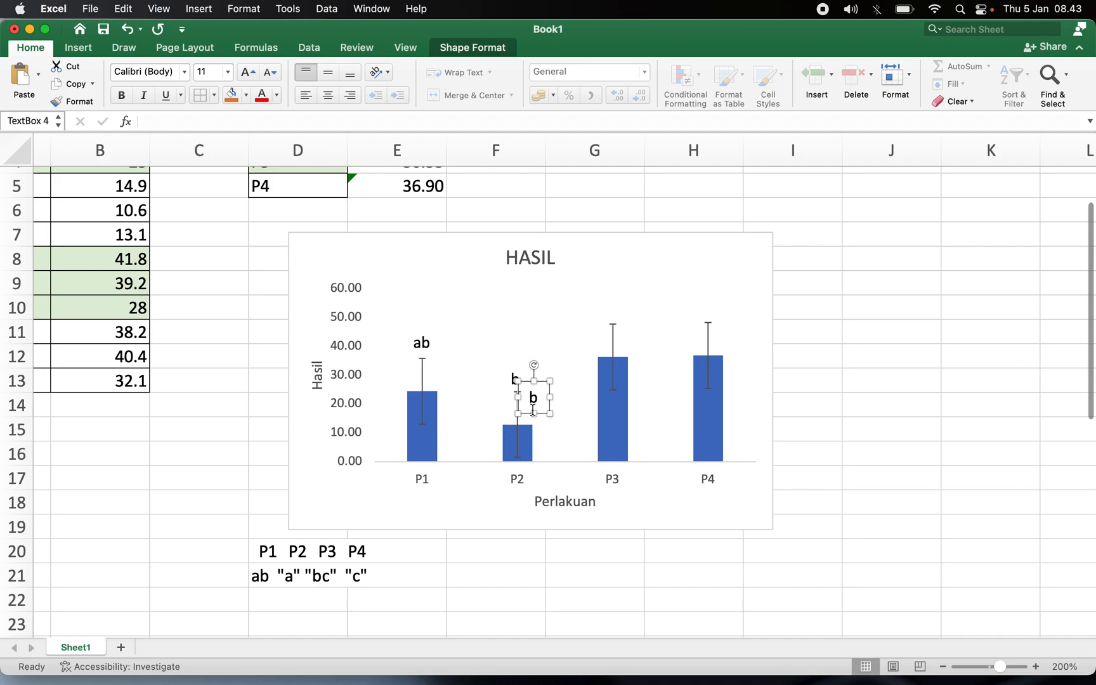
left_click_drag(532, 415, 610, 325)
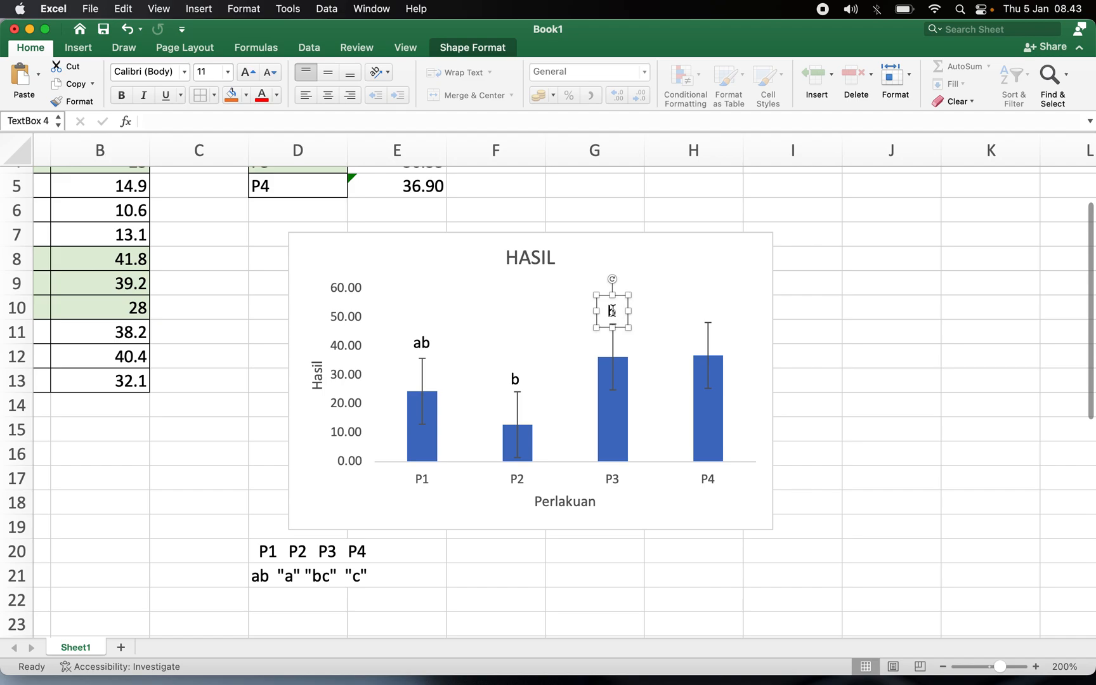
type("c")
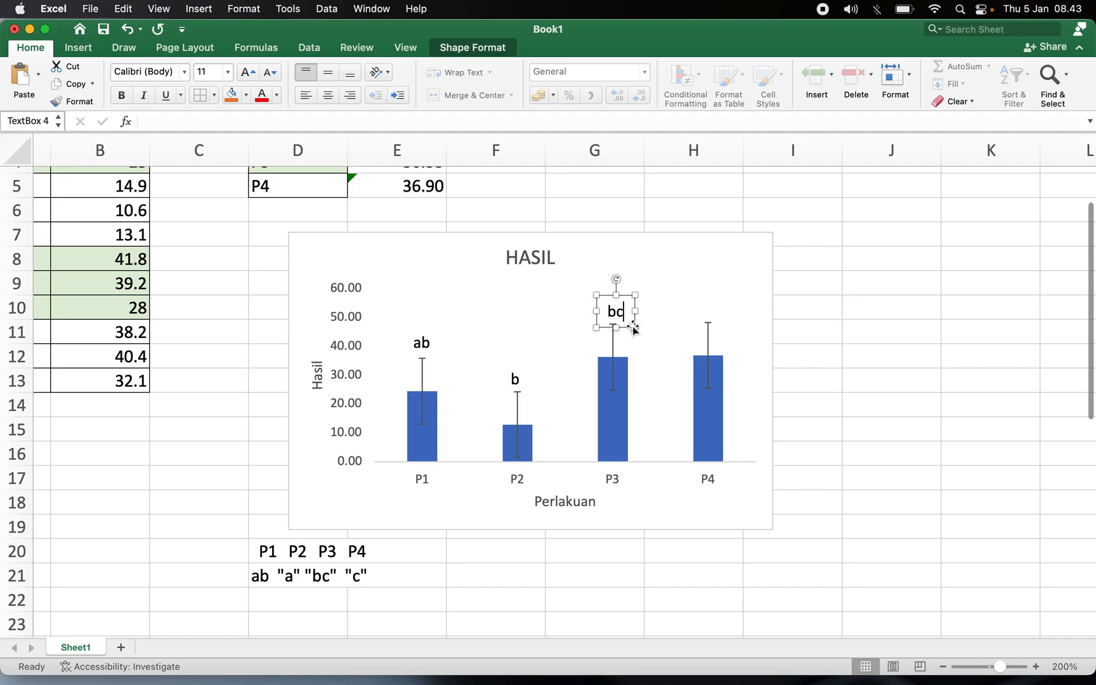
Paste another label copy above the P4 bar and change its text to c.
key("super+v")
left_click_drag(626, 344, 700, 326)
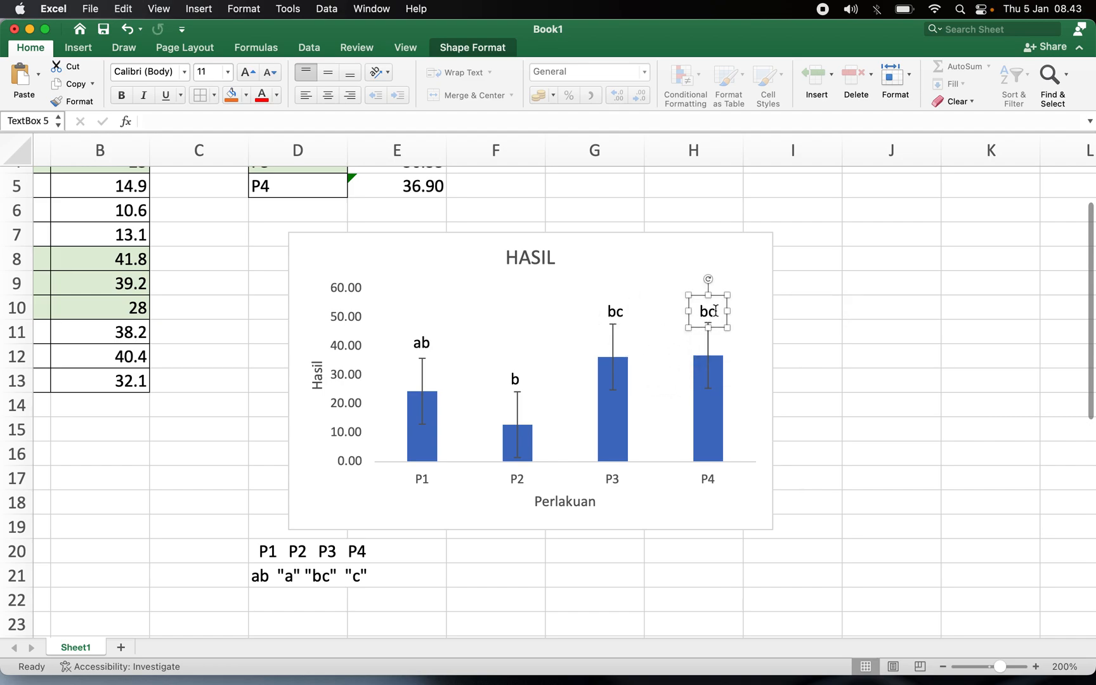
left_click(709, 311)
key("BackSpace")
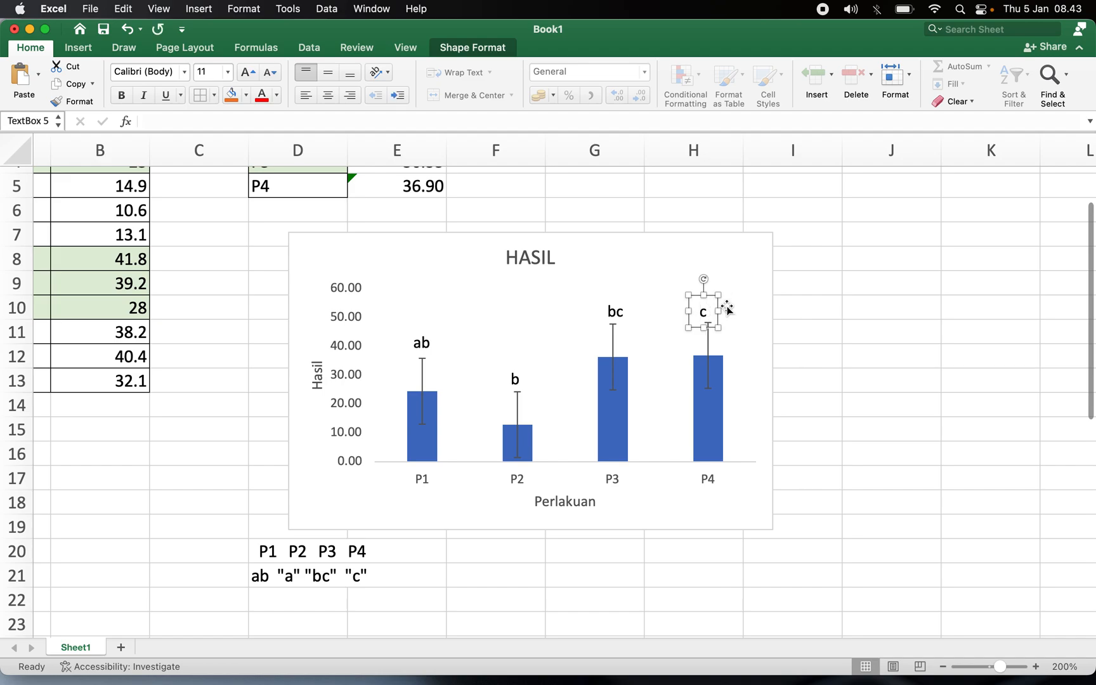
key("Right")
key("Right")
key("Right")
key("Right")
key("Right")
Delete the HASIL chart title.
left_click(888, 309)
left_click_drag(889, 309, 904, 256)
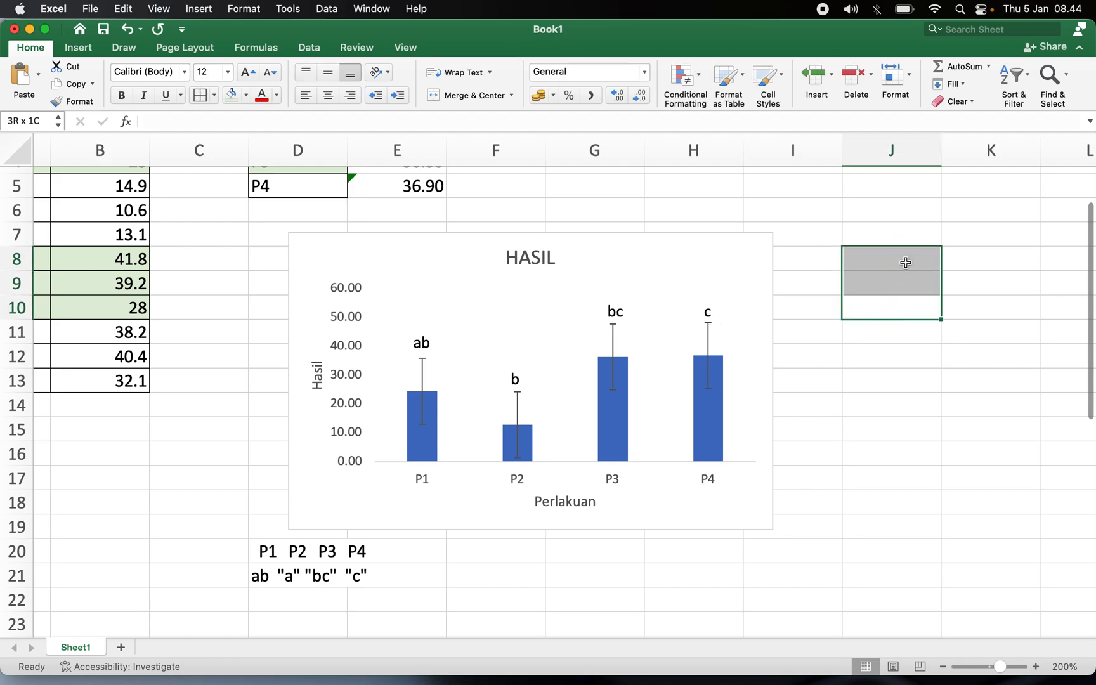
left_click(1018, 408)
left_click(533, 257)
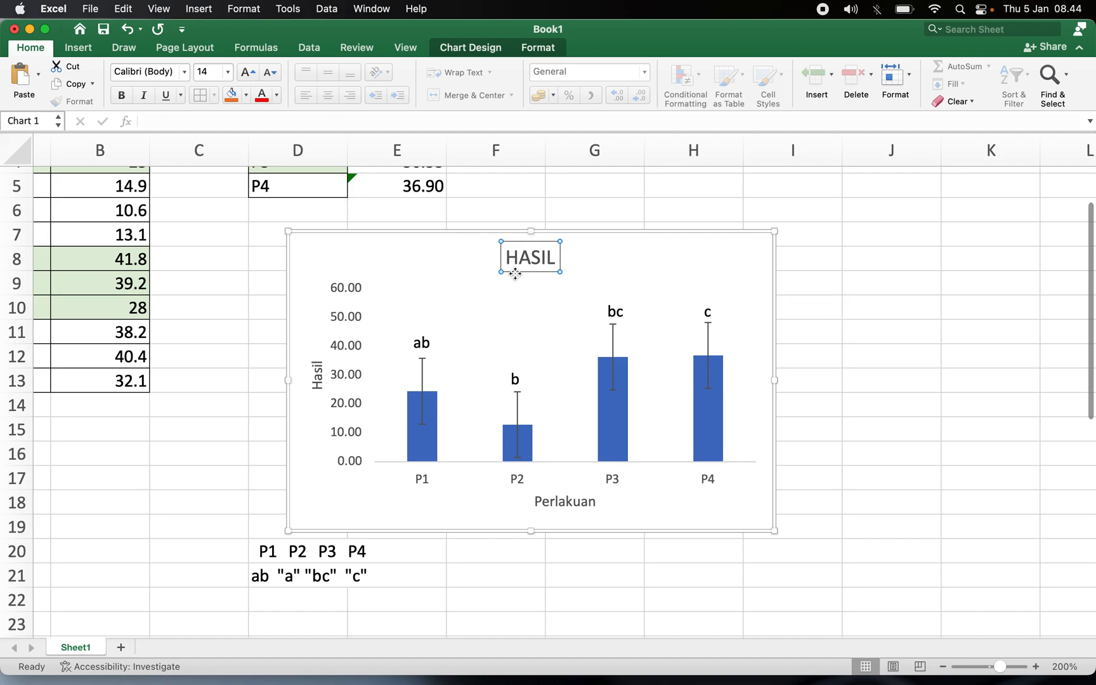
key("BackSpace")
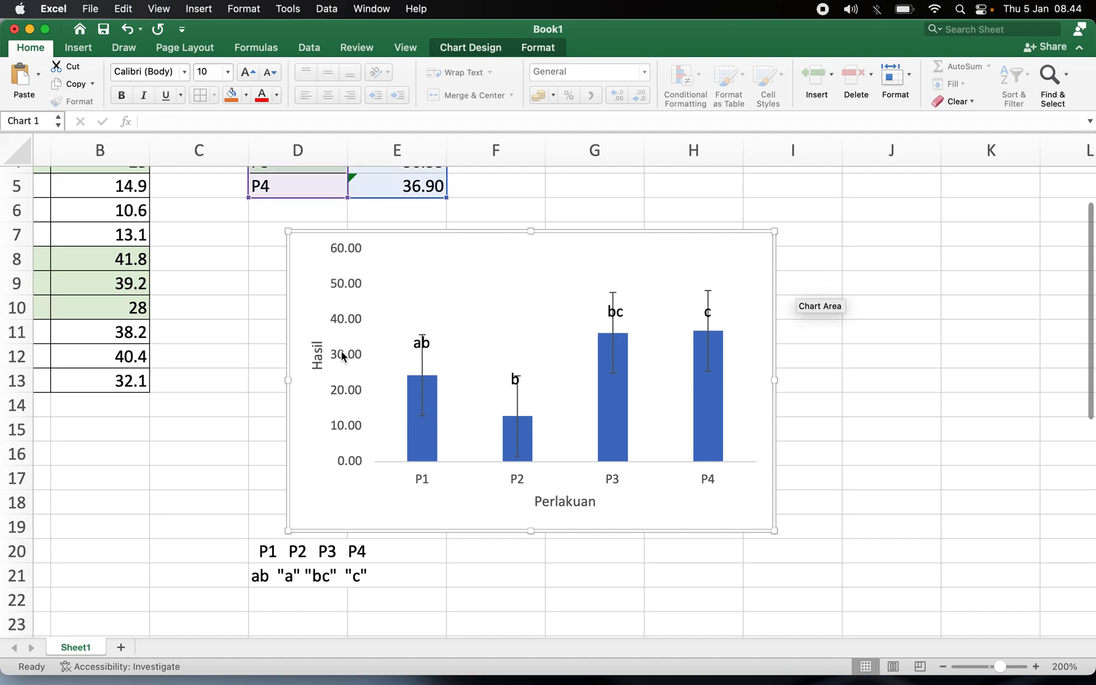
Give the chart area a solid black border.
left_click(342, 357)
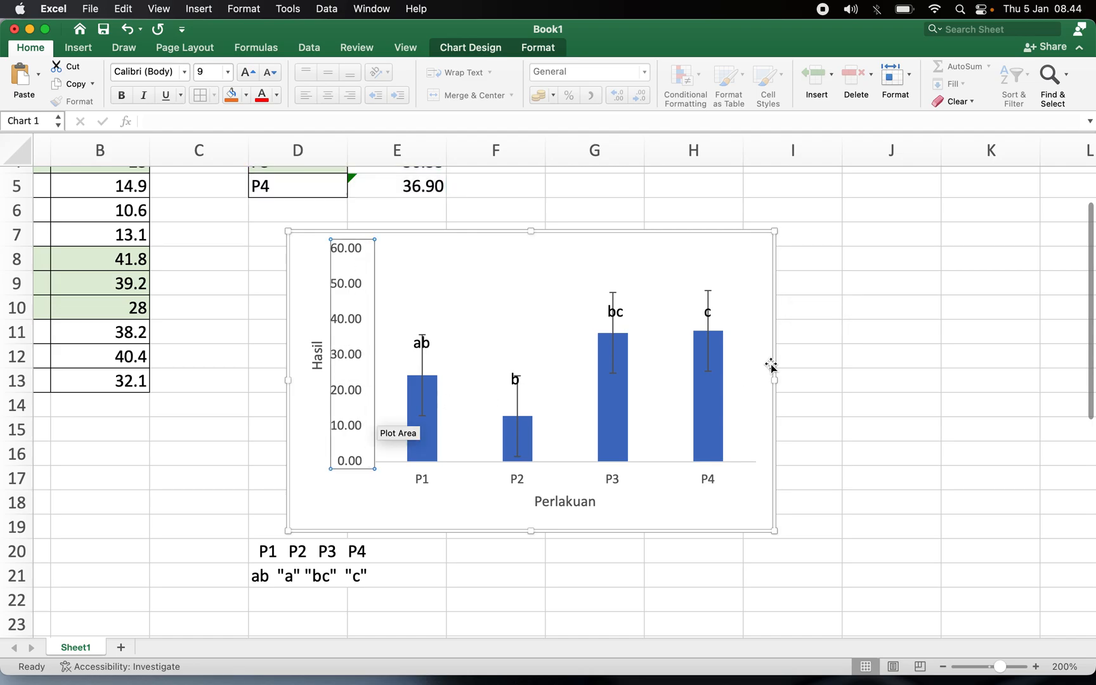
double_click(348, 343)
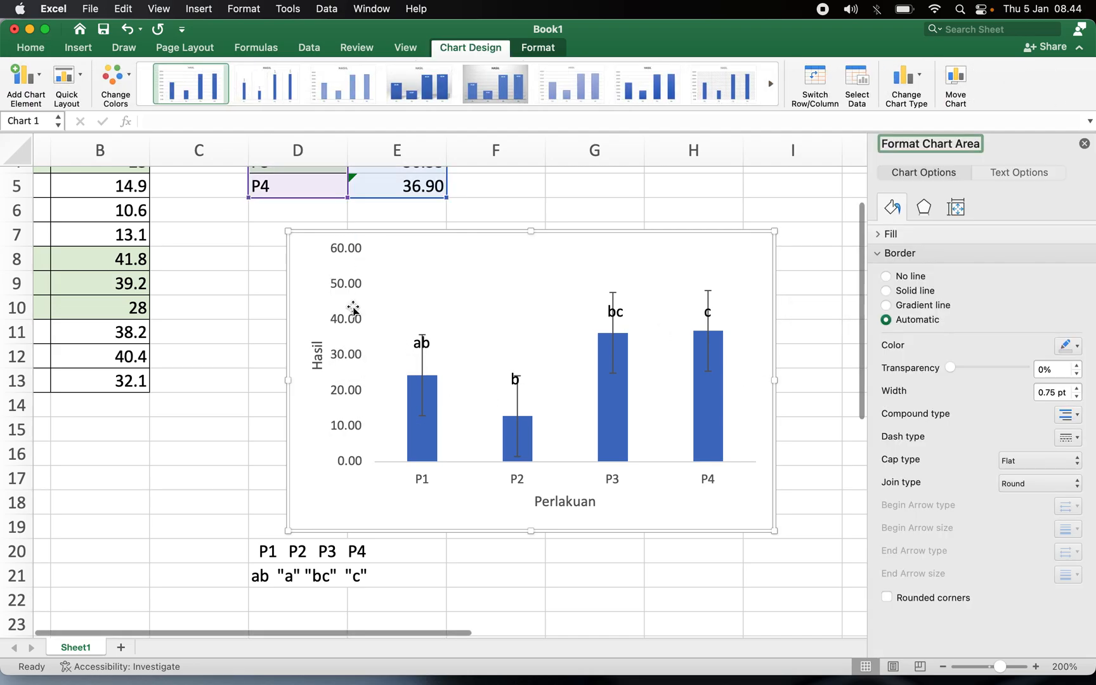
left_click(915, 292)
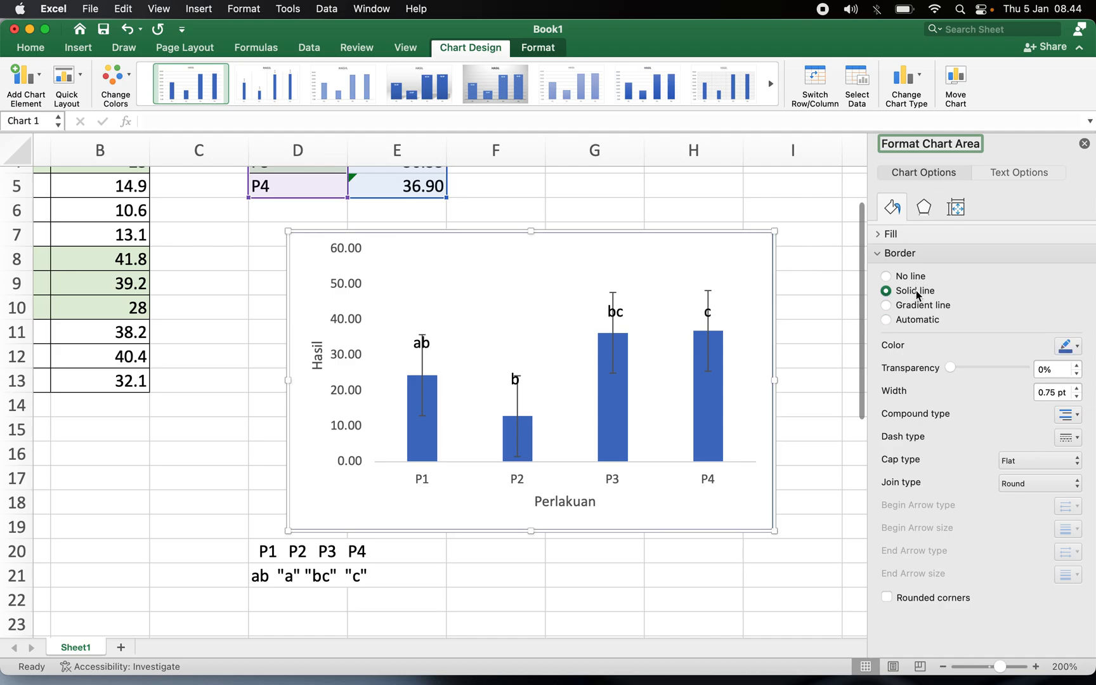
left_click(1072, 347)
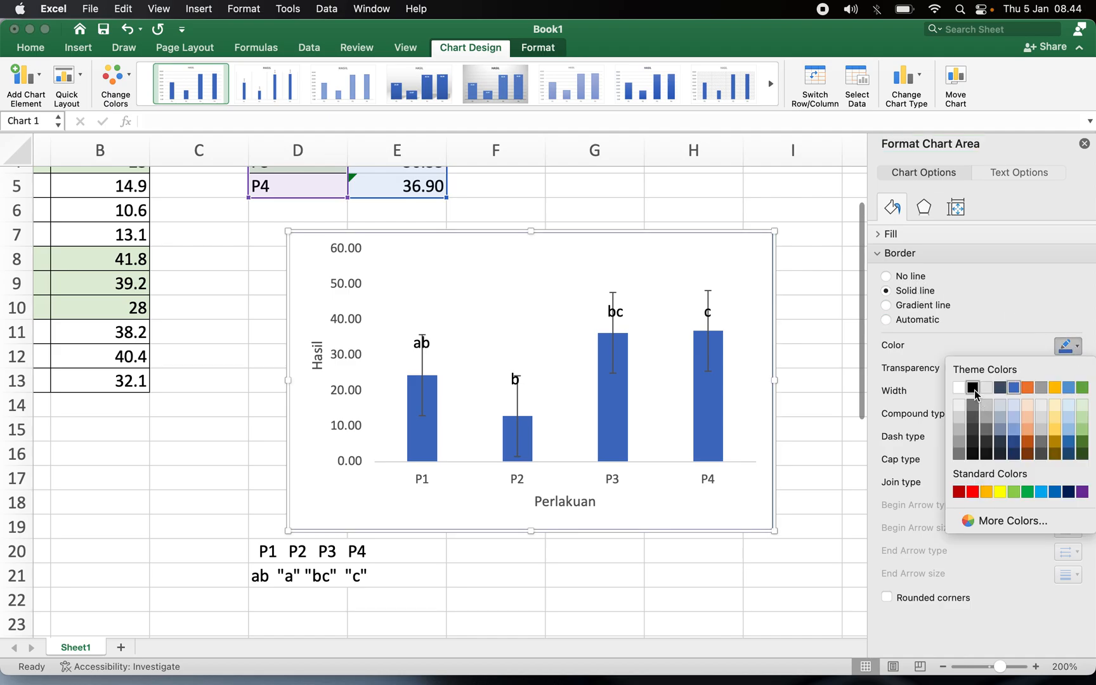
left_click(974, 389)
Set the vertical and horizontal axis lines to solid black lines.
left_click(350, 388)
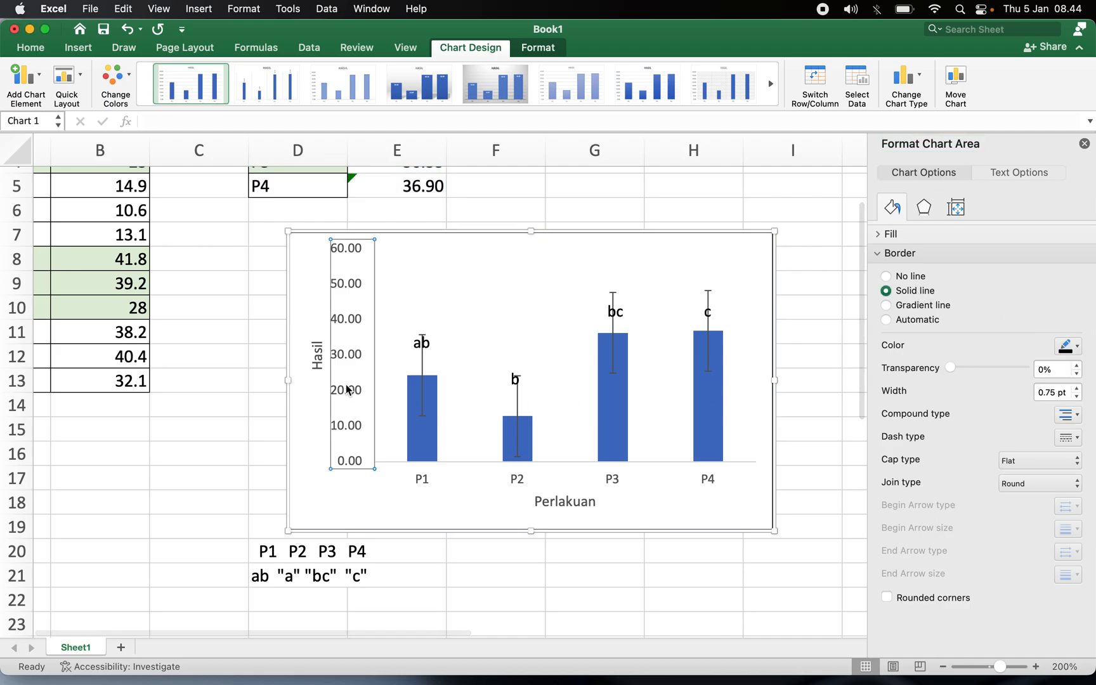
left_click(913, 291)
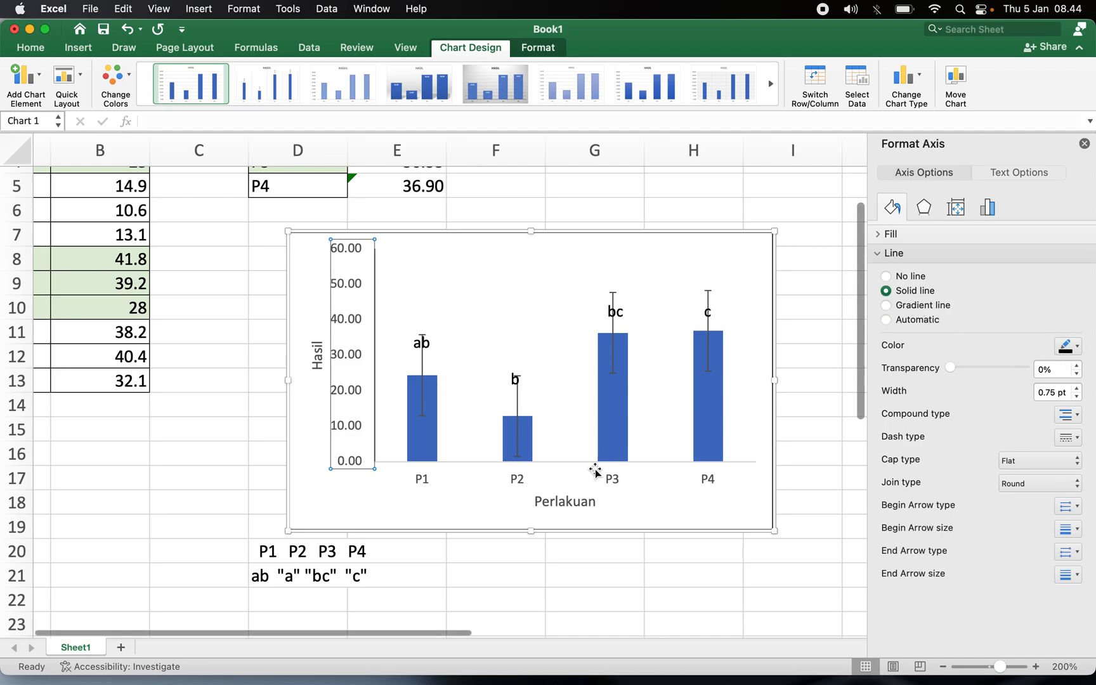
left_click(541, 474)
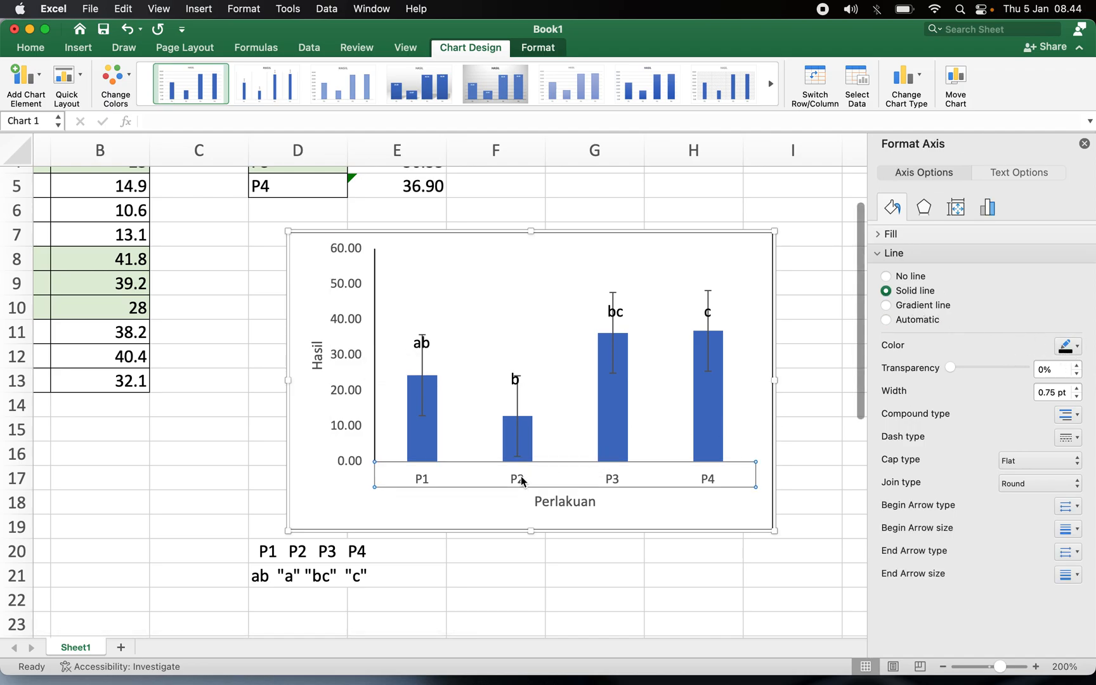
left_click(1069, 346)
left_click(901, 291)
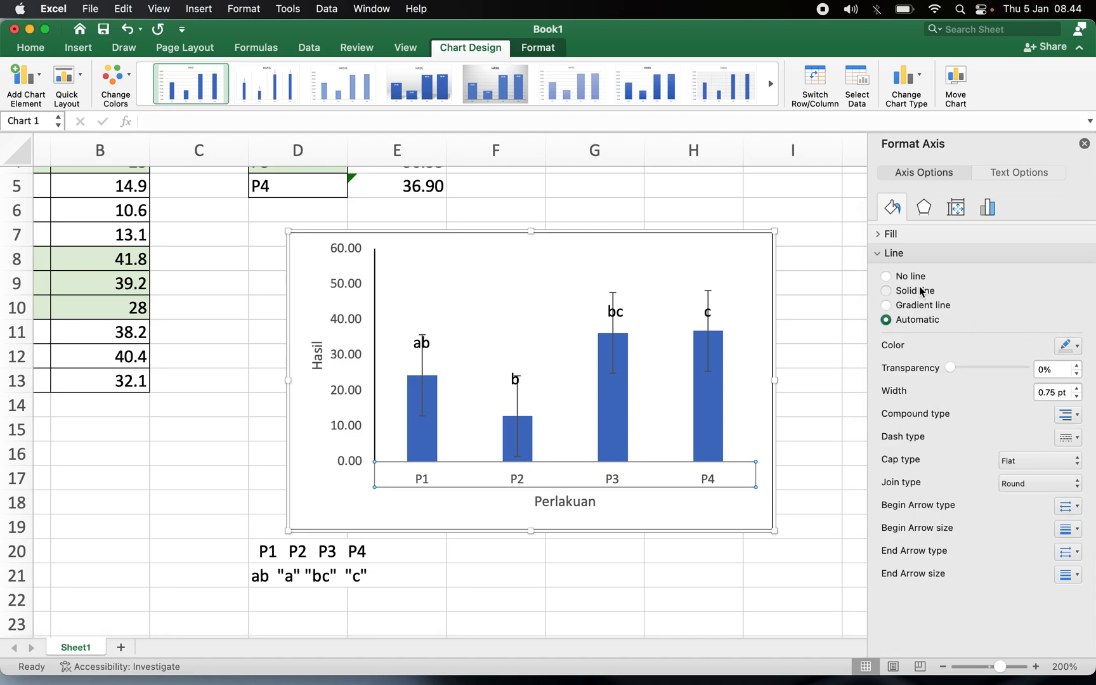
Remove the chart area's border by setting it to no line.
left_click(624, 604)
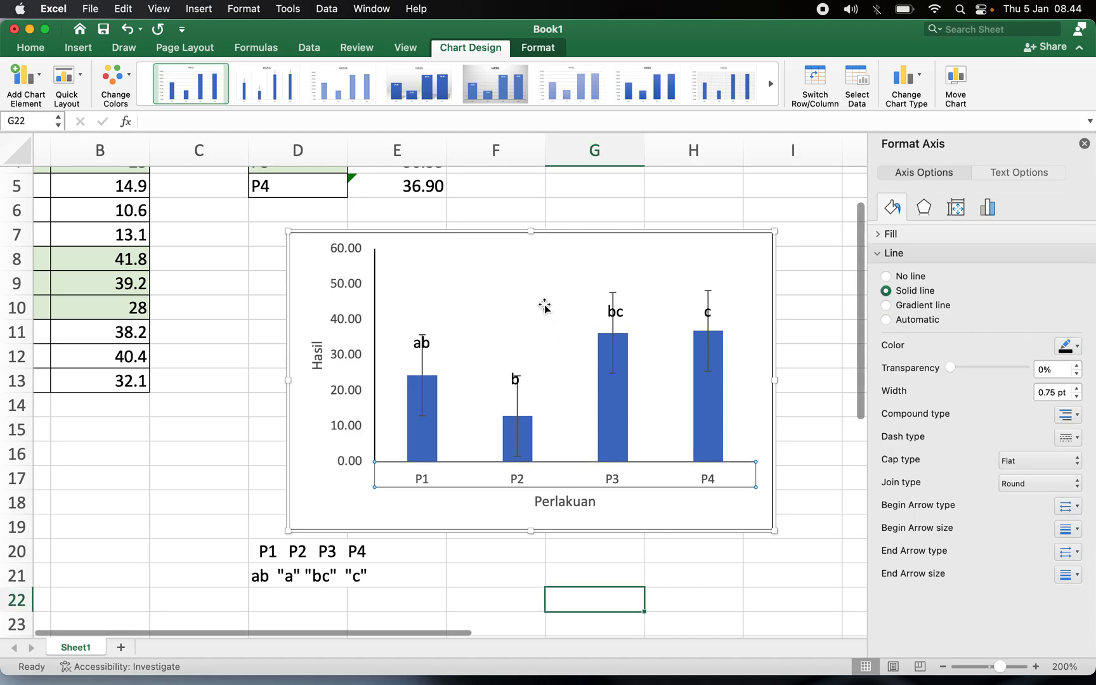
left_click(510, 229)
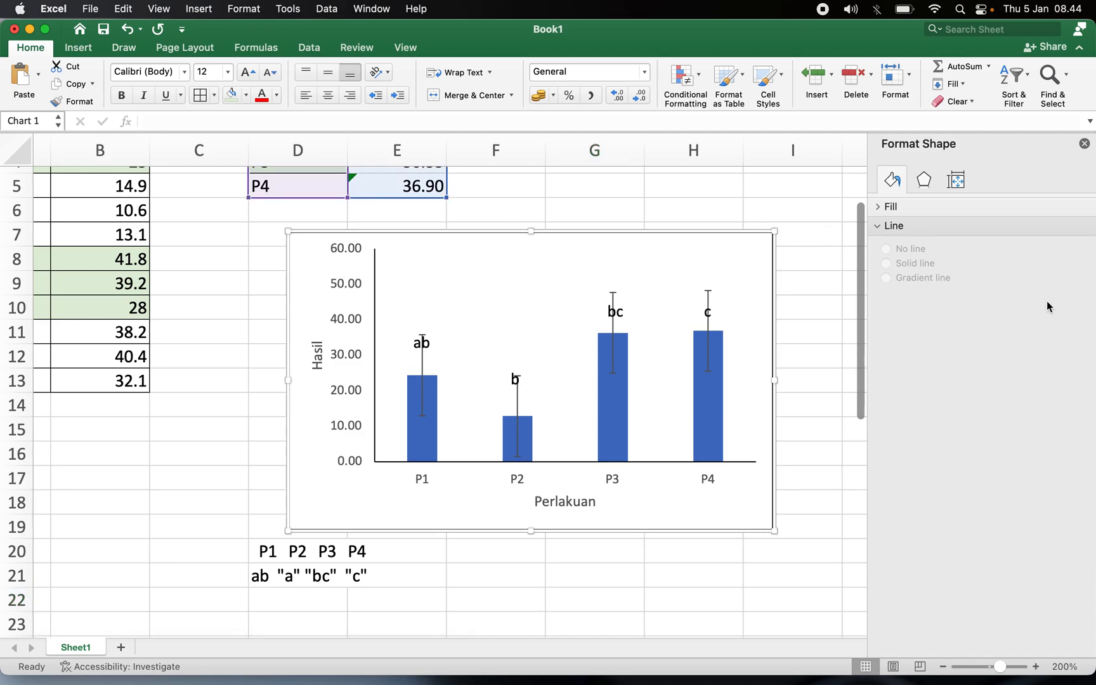
left_click(914, 280)
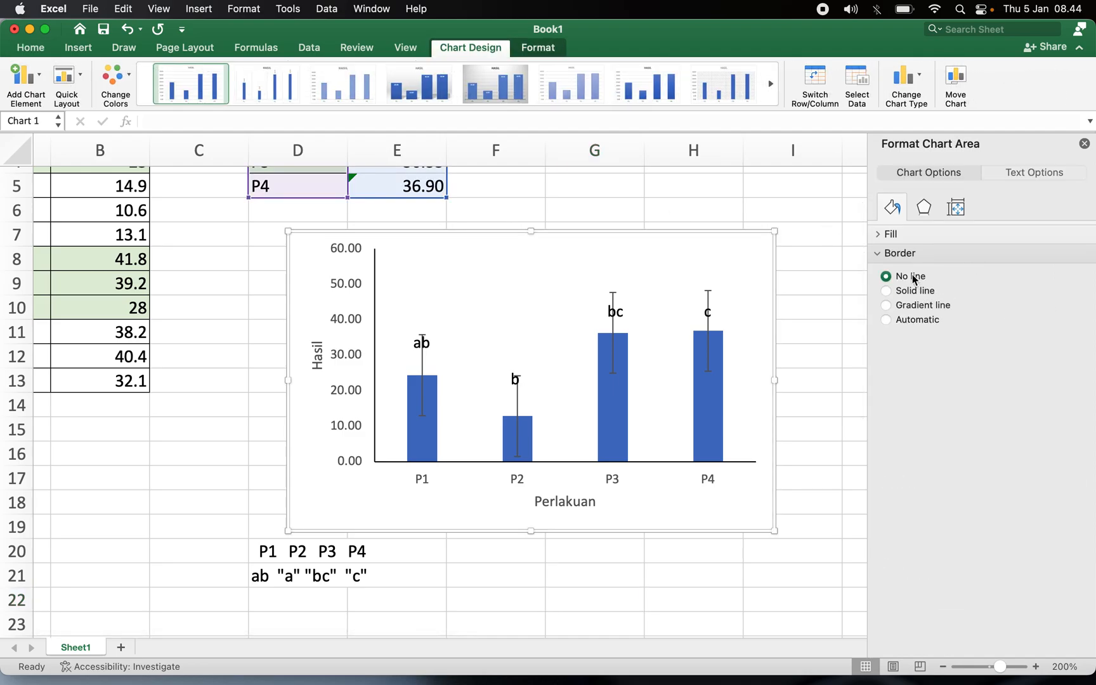
Set the font colour of the chart text to black.
left_click(30, 49)
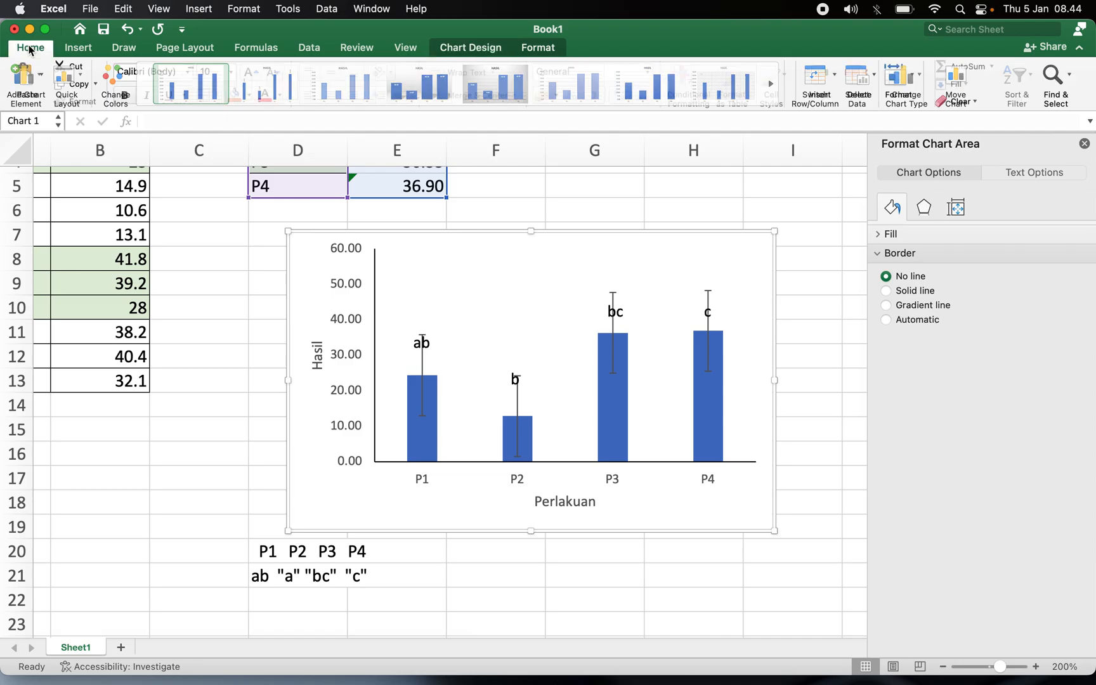
left_click(280, 96)
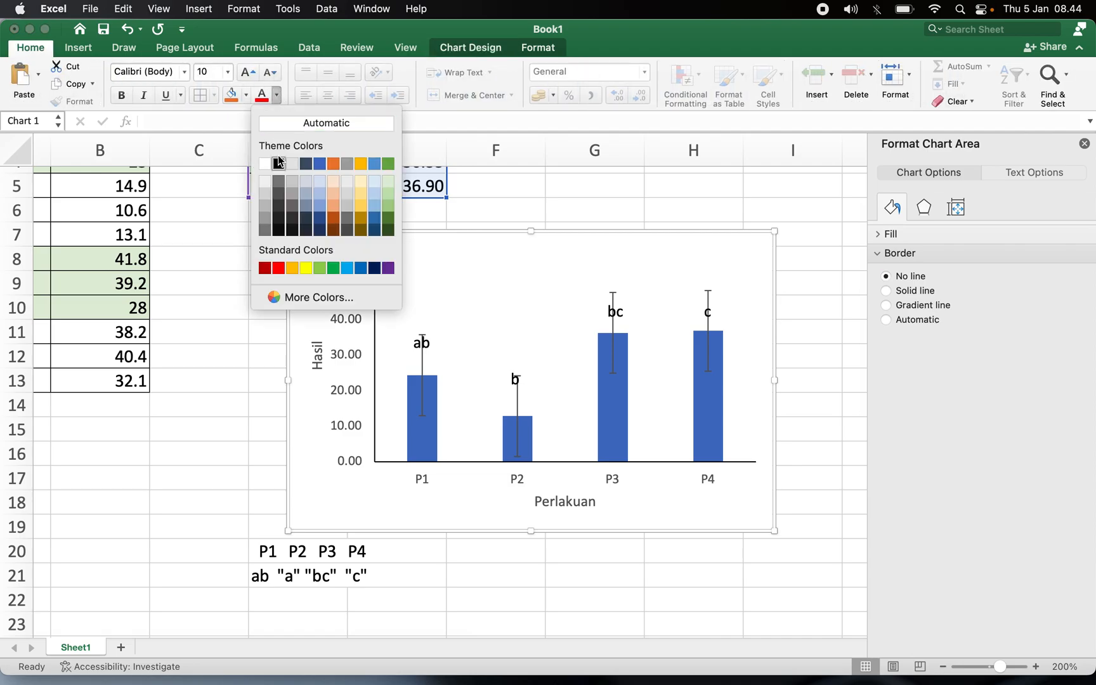
left_click(278, 164)
left_click(740, 575)
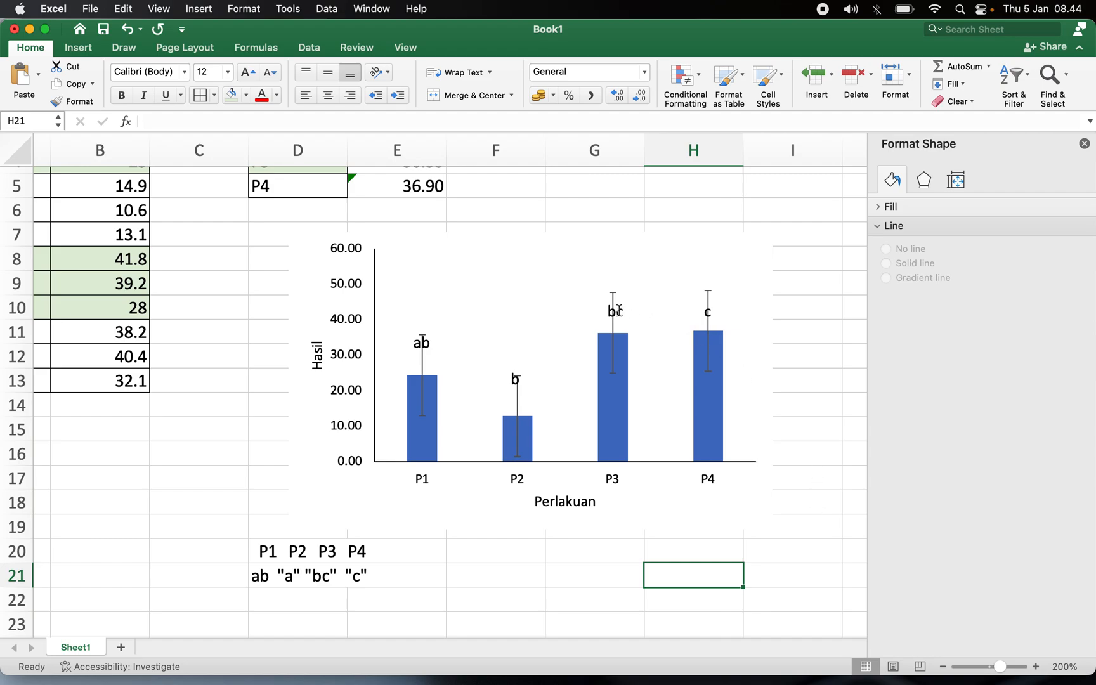
Move each Tukey letter label (bc, c, b, ab) up so it sits above its bar's error bar.
left_click(619, 311)
left_click_drag(625, 297, 624, 268)
left_click(709, 311)
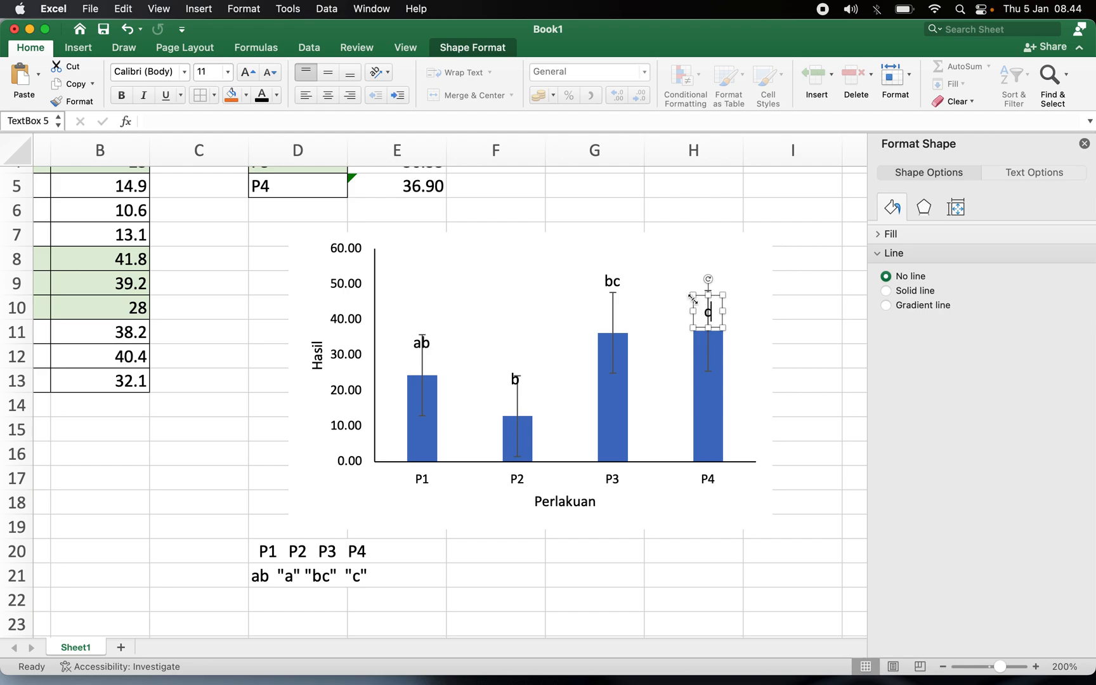
left_click_drag(701, 297, 700, 264)
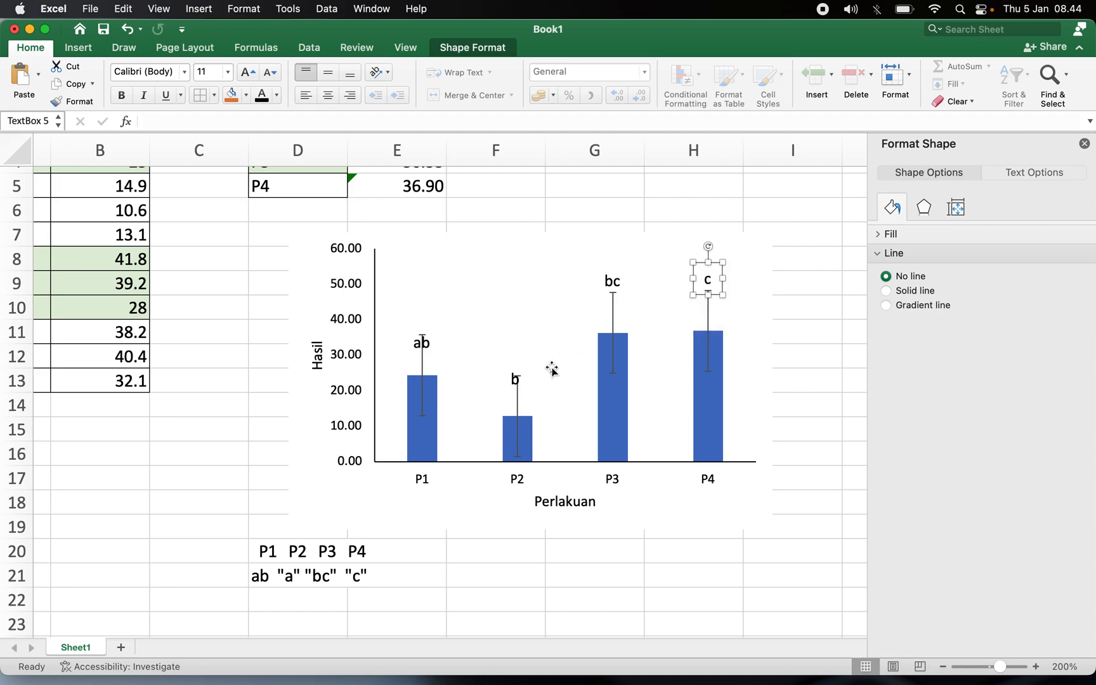
left_click(513, 378)
left_click_drag(511, 357, 515, 344)
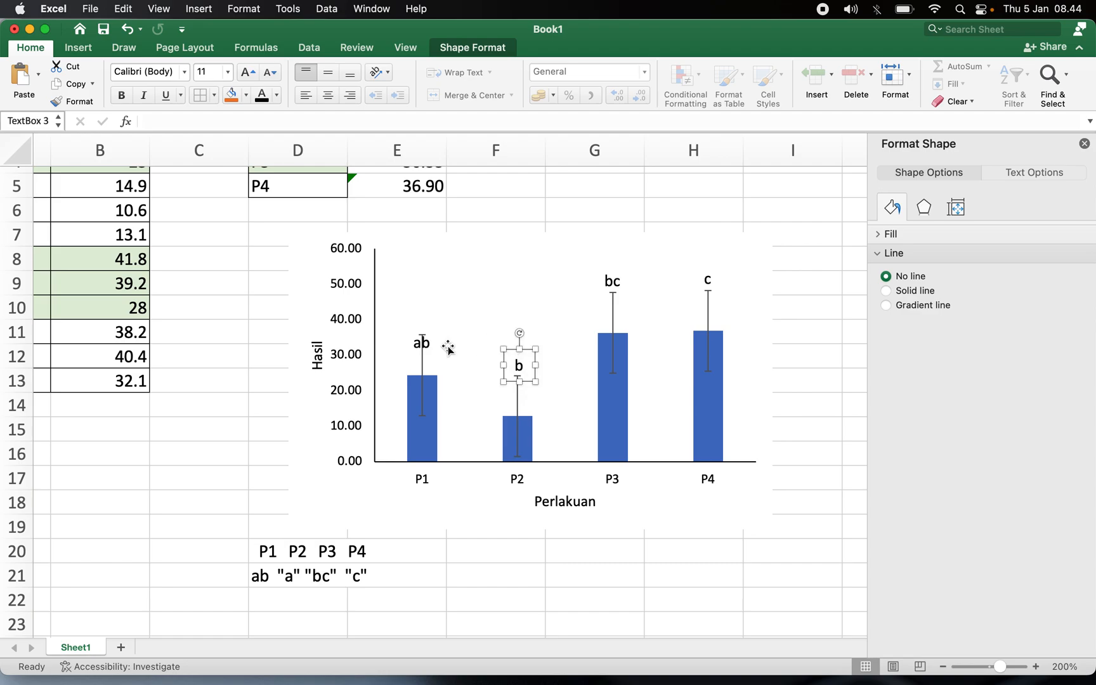
left_click(409, 336)
left_click_drag(419, 317, 414, 307)
Delete the helper treatment and letter entries in D20:E21 below the chart.
left_click(641, 577)
left_click(312, 549)
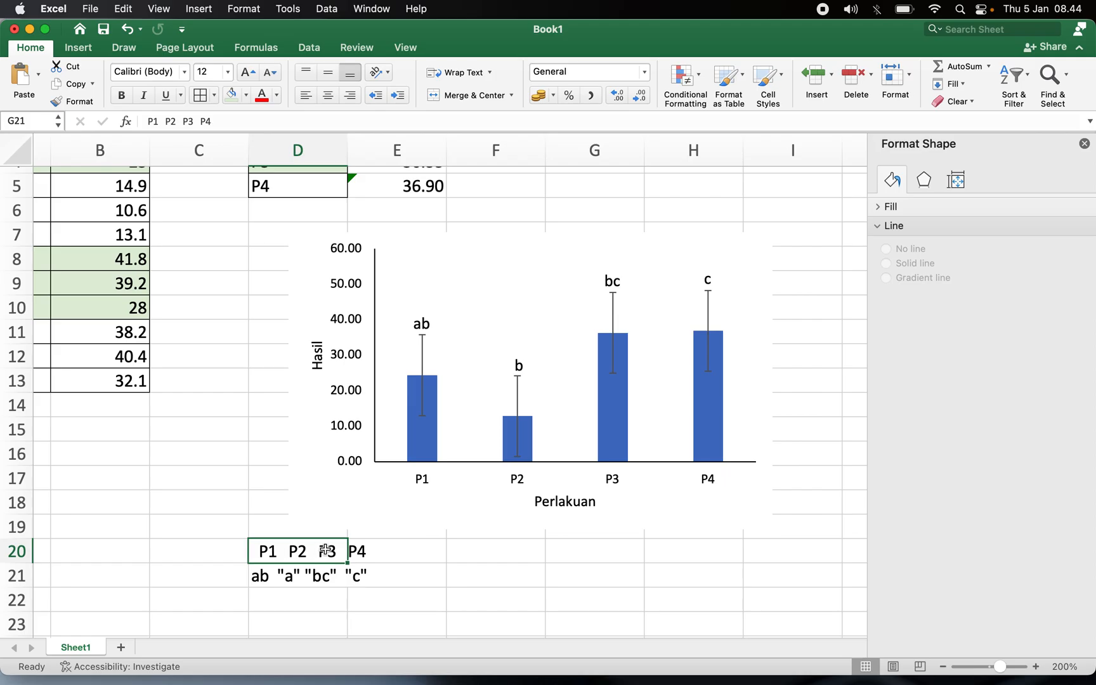
left_click_drag(312, 550, 369, 580)
key("Delete")
Switch to the R boxplot window and take a screenshot of the boxplot area.
key("ctrl+Up")
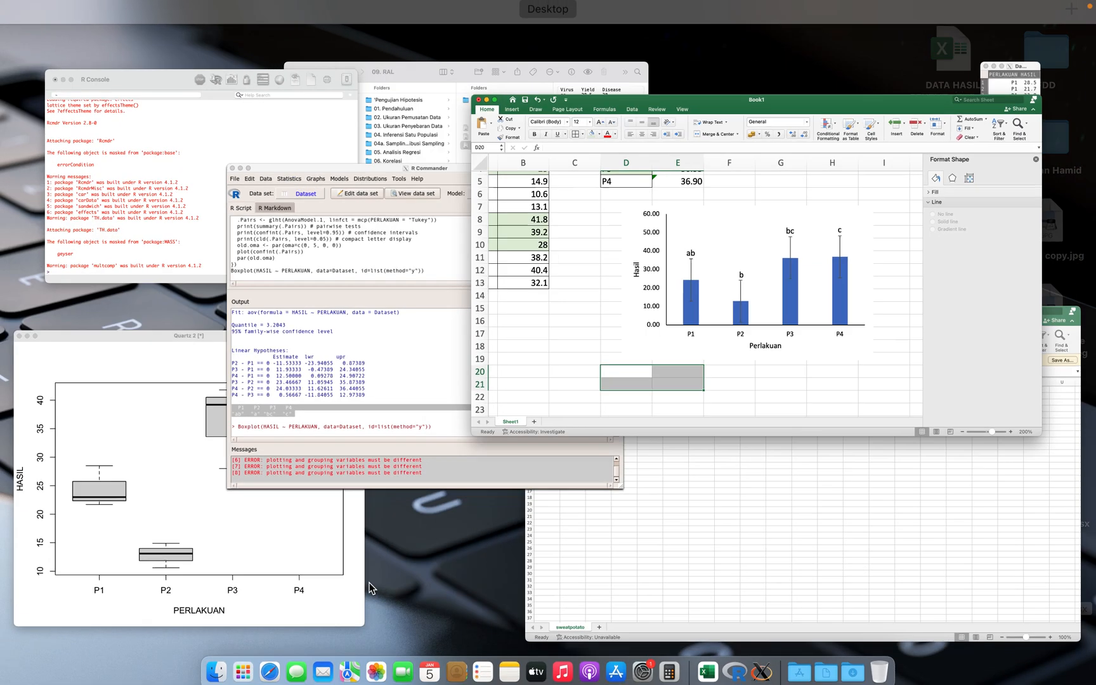
left_click(83, 574)
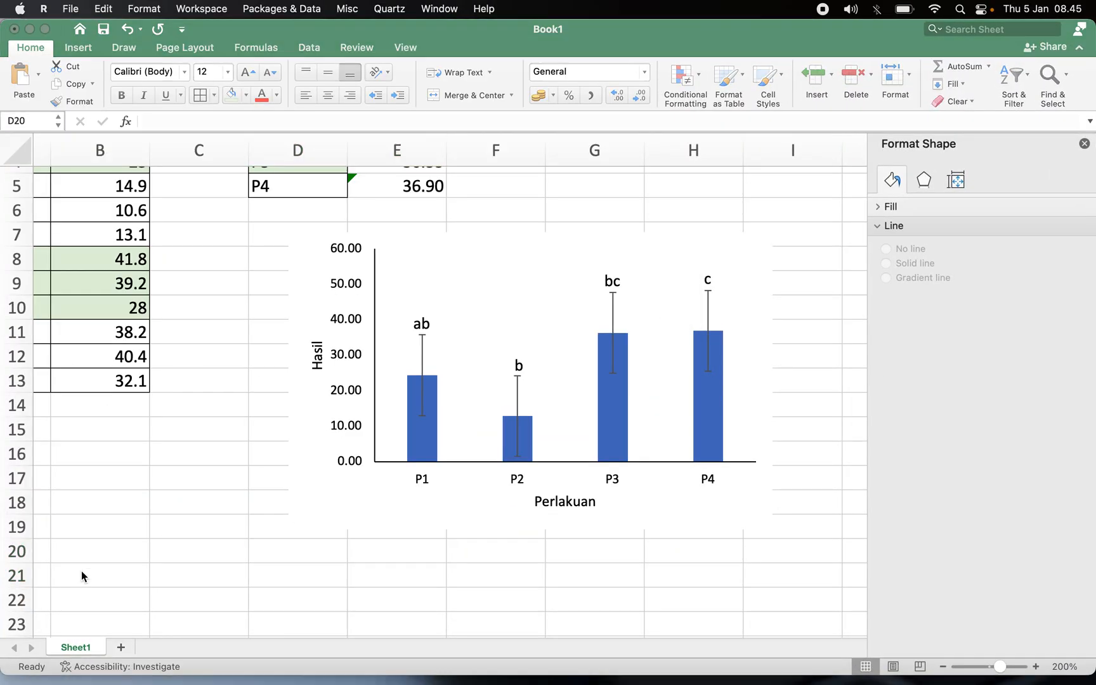
key("ctrl+Up")
left_click(82, 524)
key("super+shift+4")
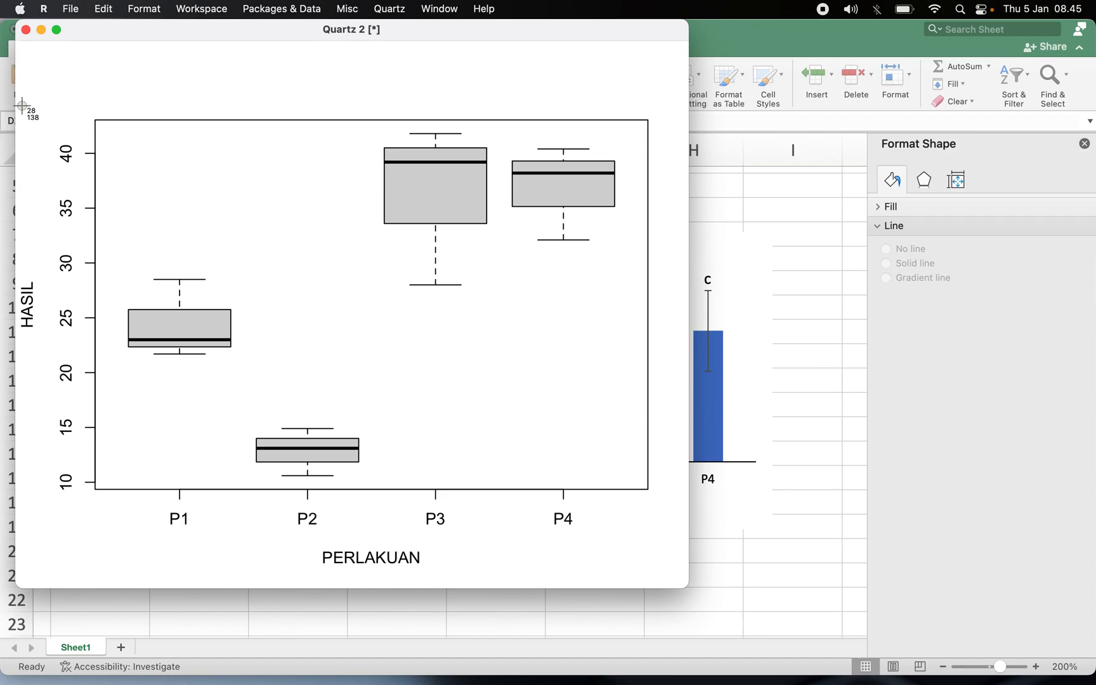
left_click_drag(18, 104, 657, 574)
Paste the boxplot screenshot into the sheet at cell D20 and close the format pane.
left_click(737, 574)
left_click(321, 547)
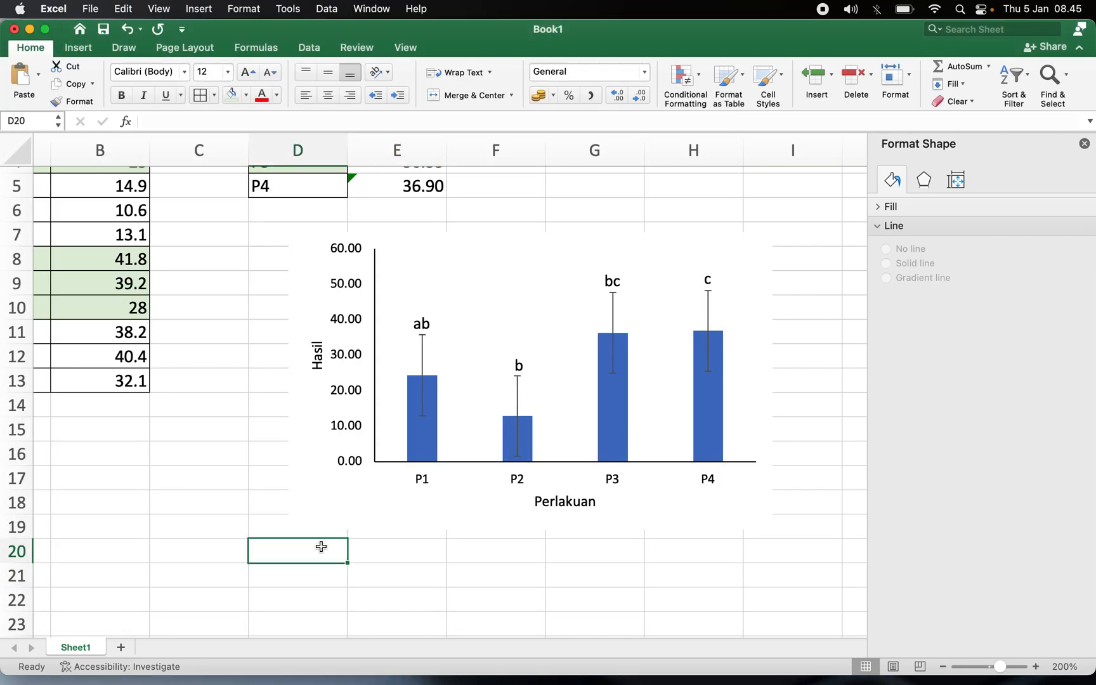
key("super+v")
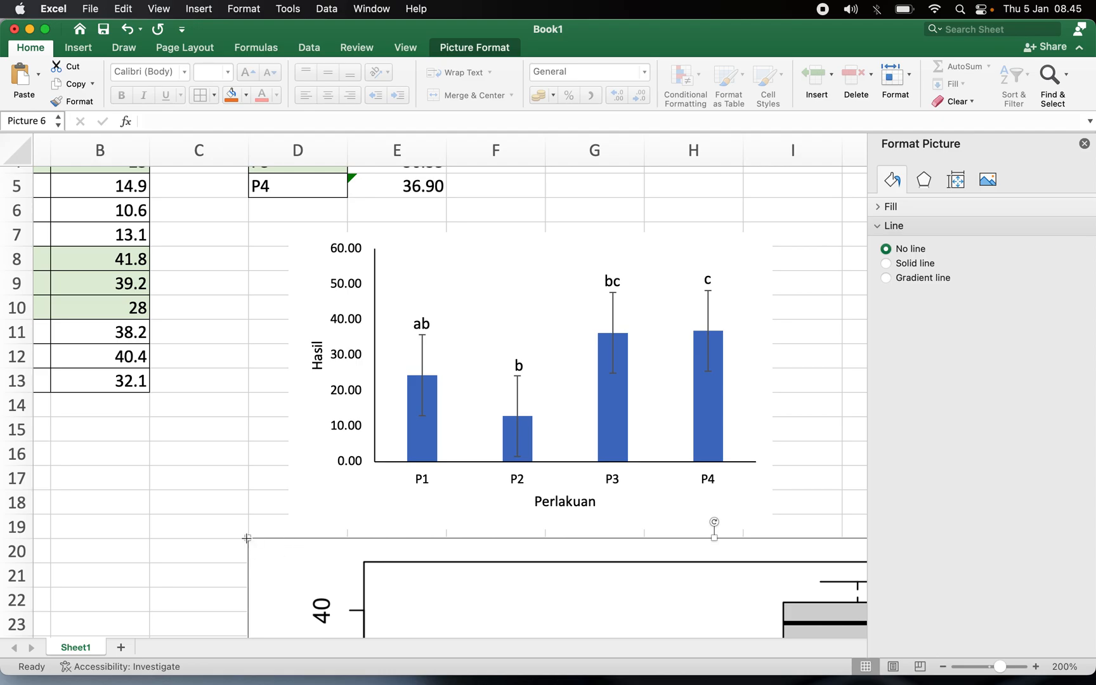
left_click_drag(247, 538, 381, 636)
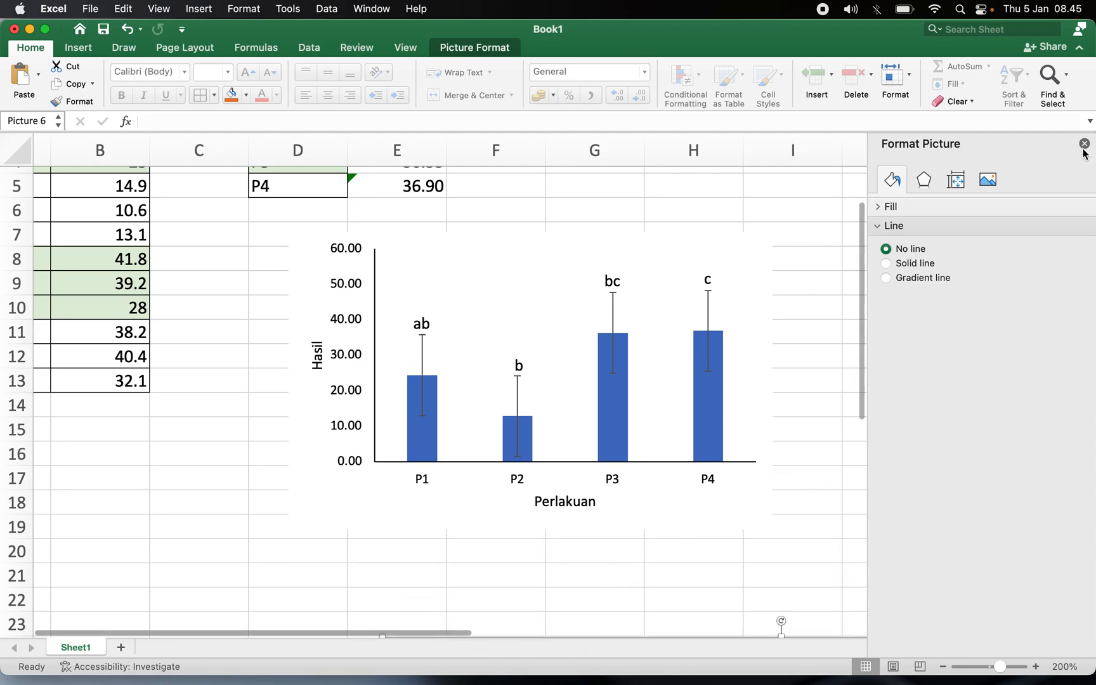
left_click(1083, 150)
Resize the boxplot picture and position it beside the bar chart.
scroll(886, 350, "down", 5)
left_click_drag(709, 504, 505, 346)
left_click_drag(182, 272, 725, 585)
left_click_drag(777, 626, 944, 90)
scroll(706, 253, "up", 4)
scroll(707, 253, "right", 5)
scroll(706, 253, "down", 2)
scroll(707, 256, "down", 2)
scroll(706, 256, "right", 1)
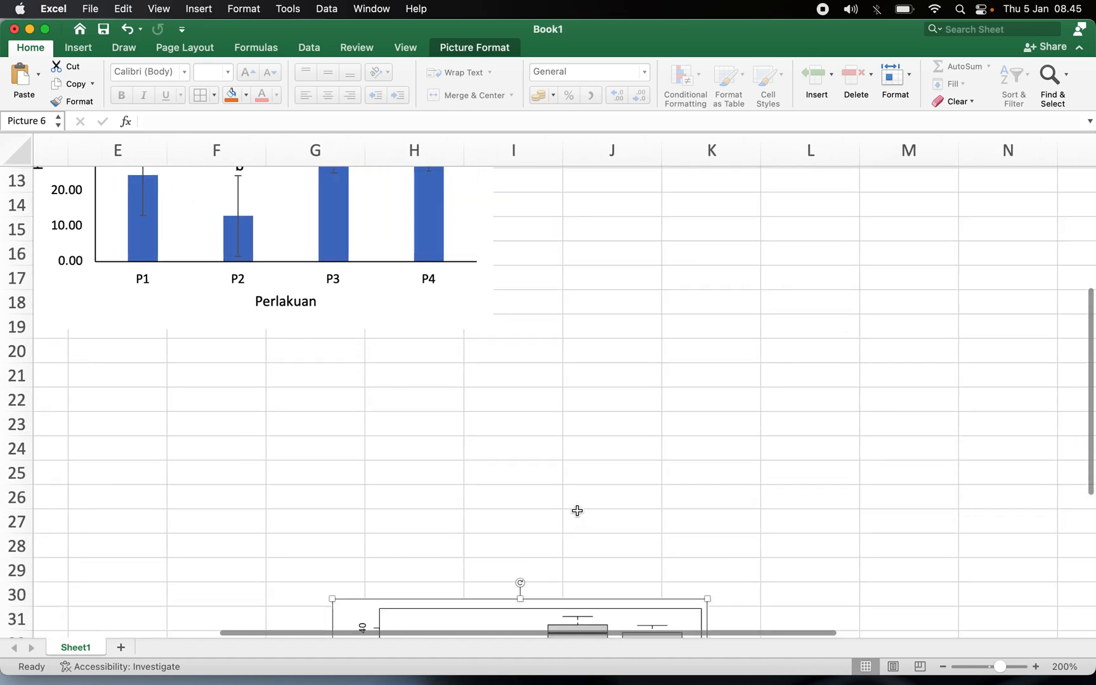
left_click_drag(563, 599, 798, 103)
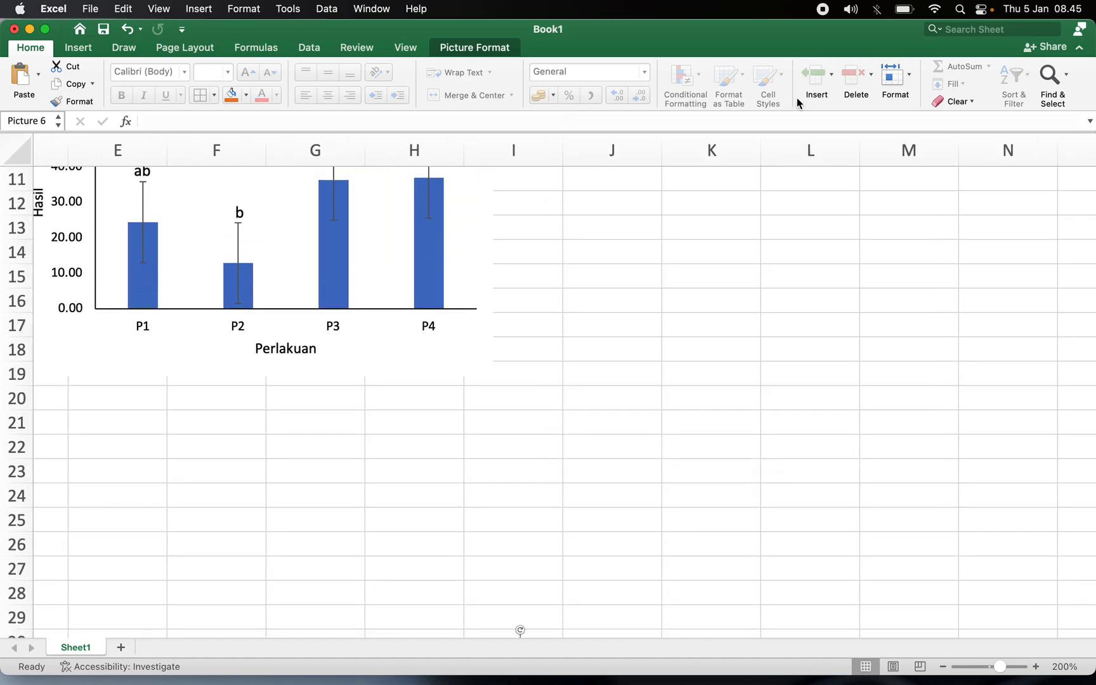
left_click(625, 281)
scroll(624, 282, "down", 5)
left_click(470, 520)
left_click_drag(469, 521, 565, 236)
left_click_drag(637, 311, 673, 317)
scroll(512, 389, "up", 5)
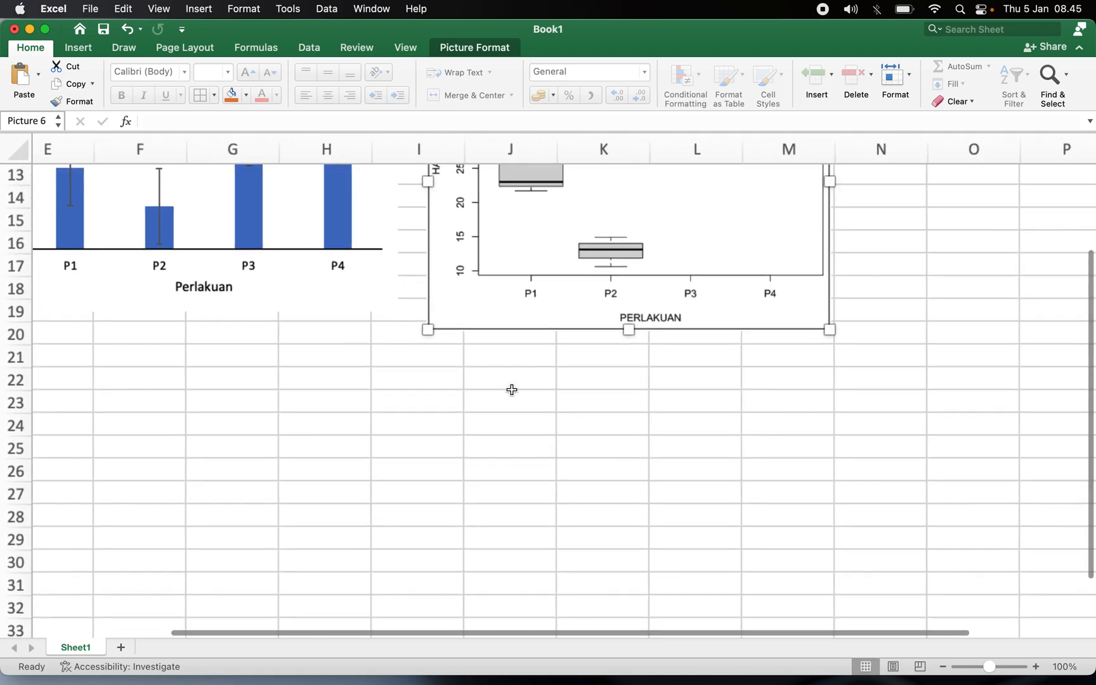
scroll(655, 251, "up", 3)
left_click(656, 227)
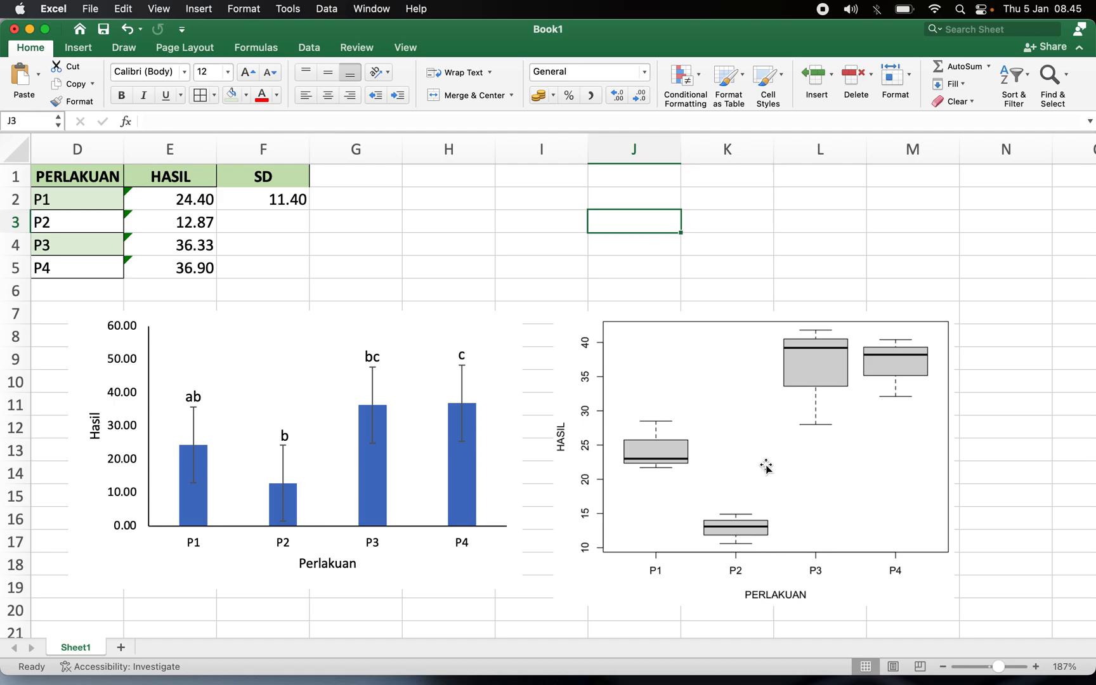
Copy the PERLAKUAN and HASIL data table A1:B13 and paste it starting at A21.
scroll(602, 247, "left", 5)
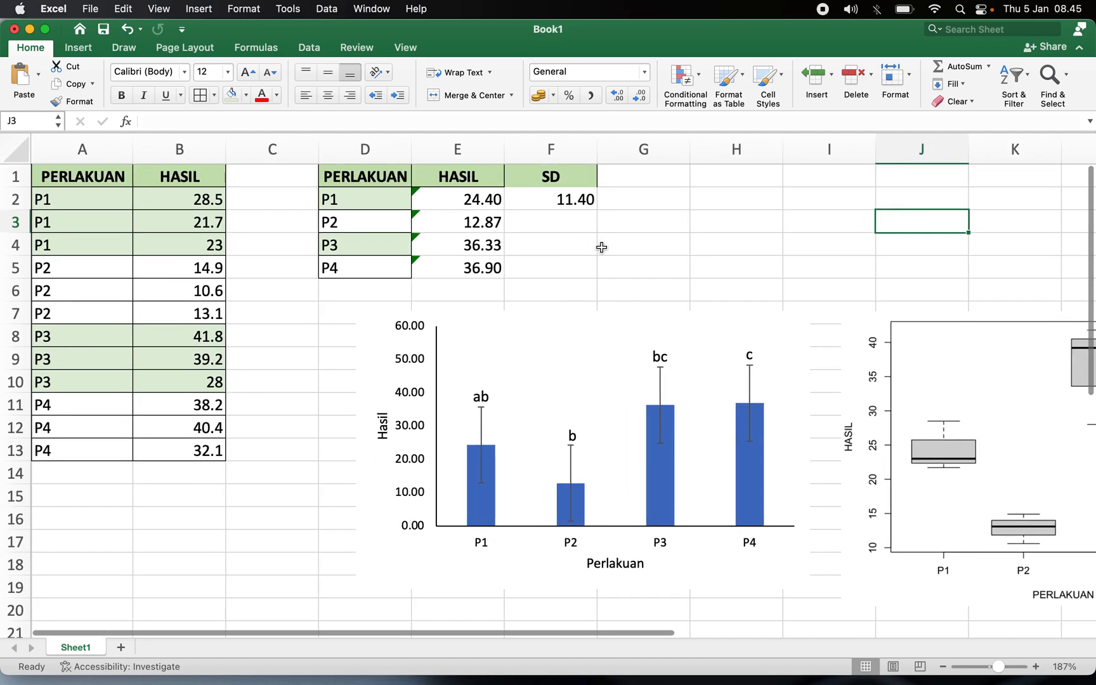
left_click(192, 207)
left_click_drag(193, 206, 175, 454)
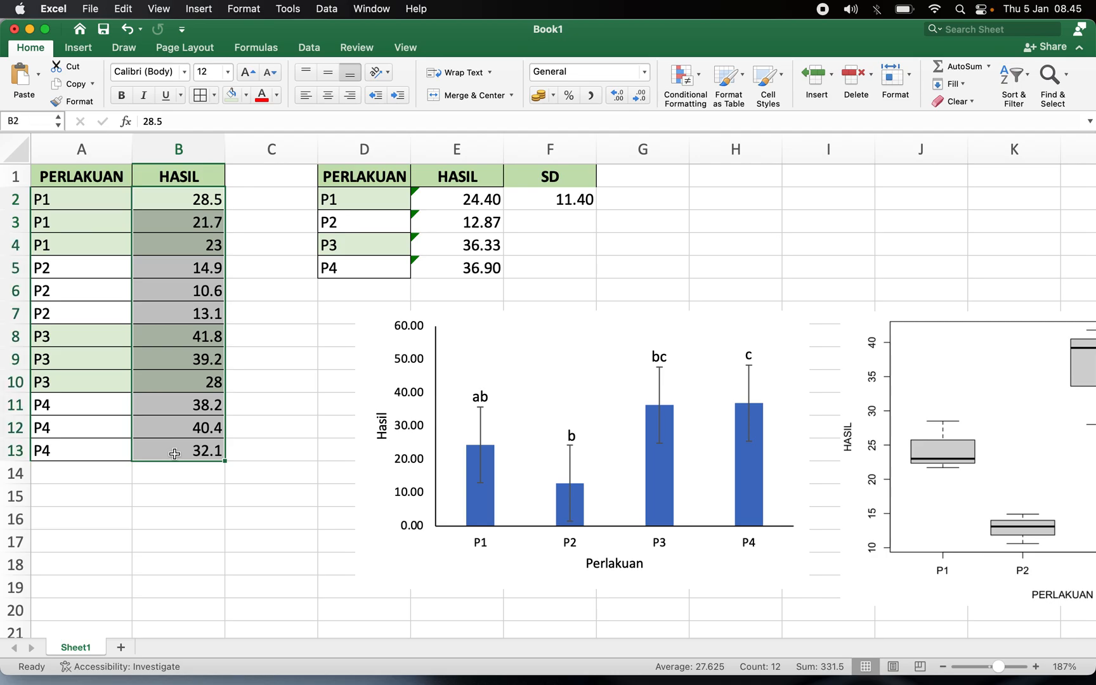
left_click_drag(59, 177, 180, 449)
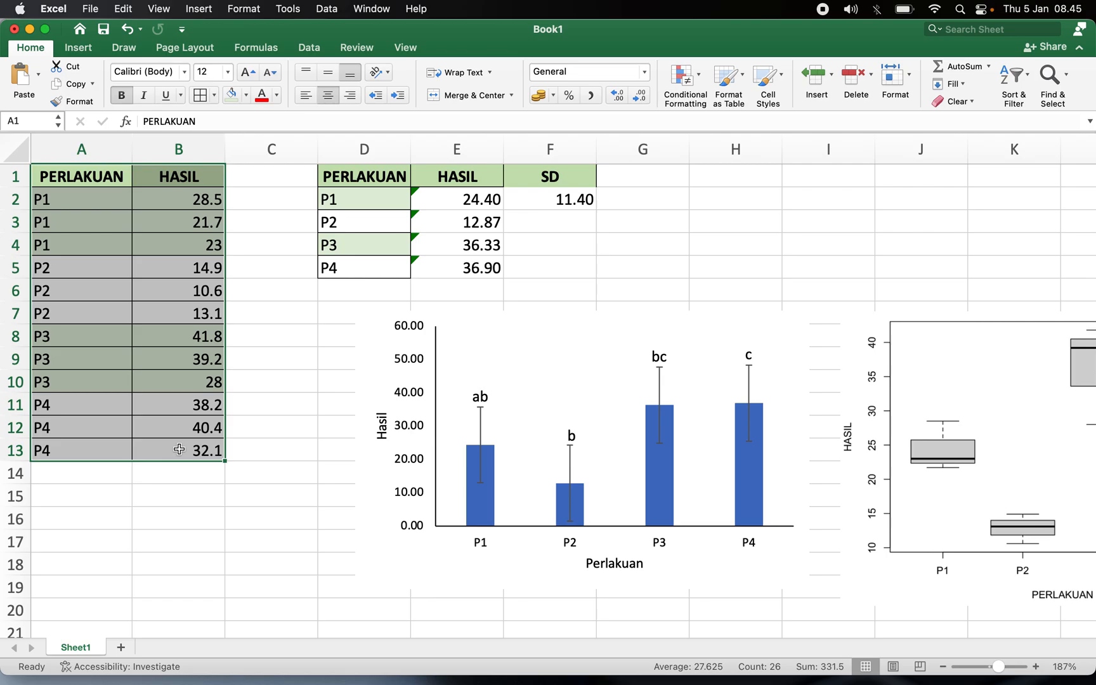
key("super+c")
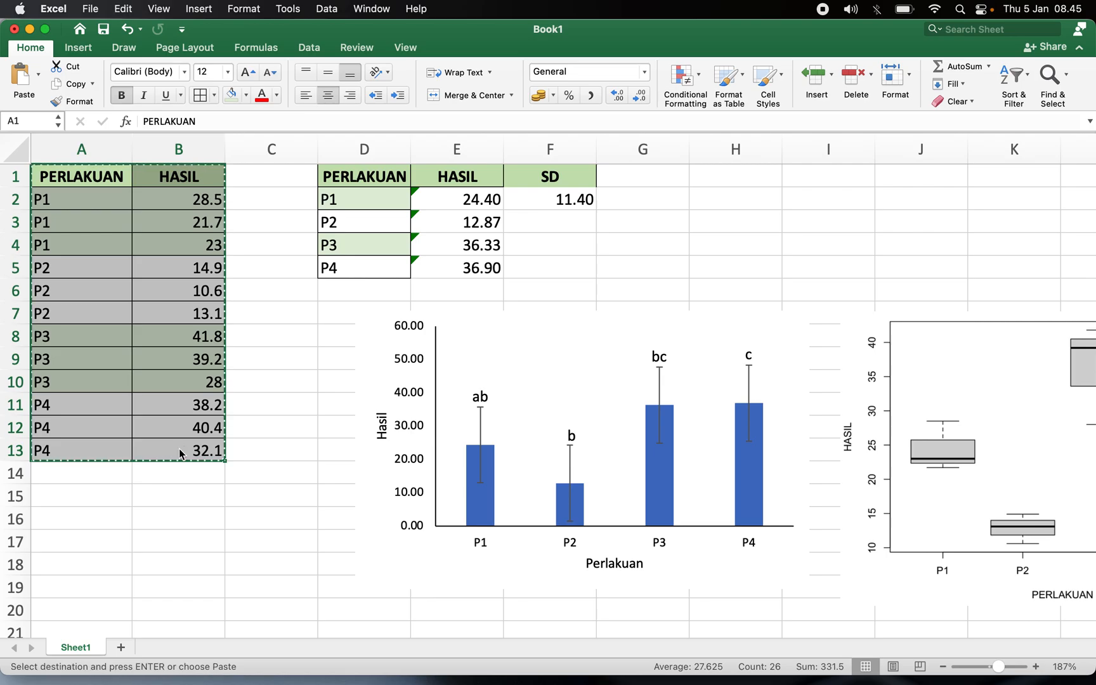
scroll(193, 523, "down", 5)
left_click(91, 480)
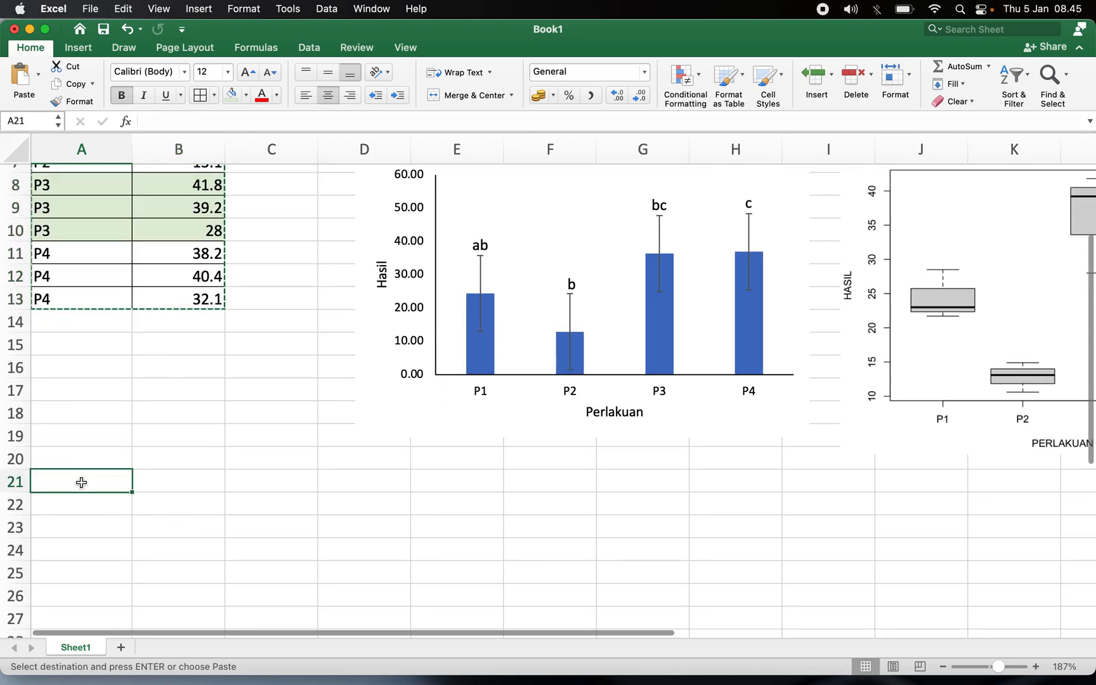
key("Return")
Enter the heading Trans LOG in B20.
key("Up")
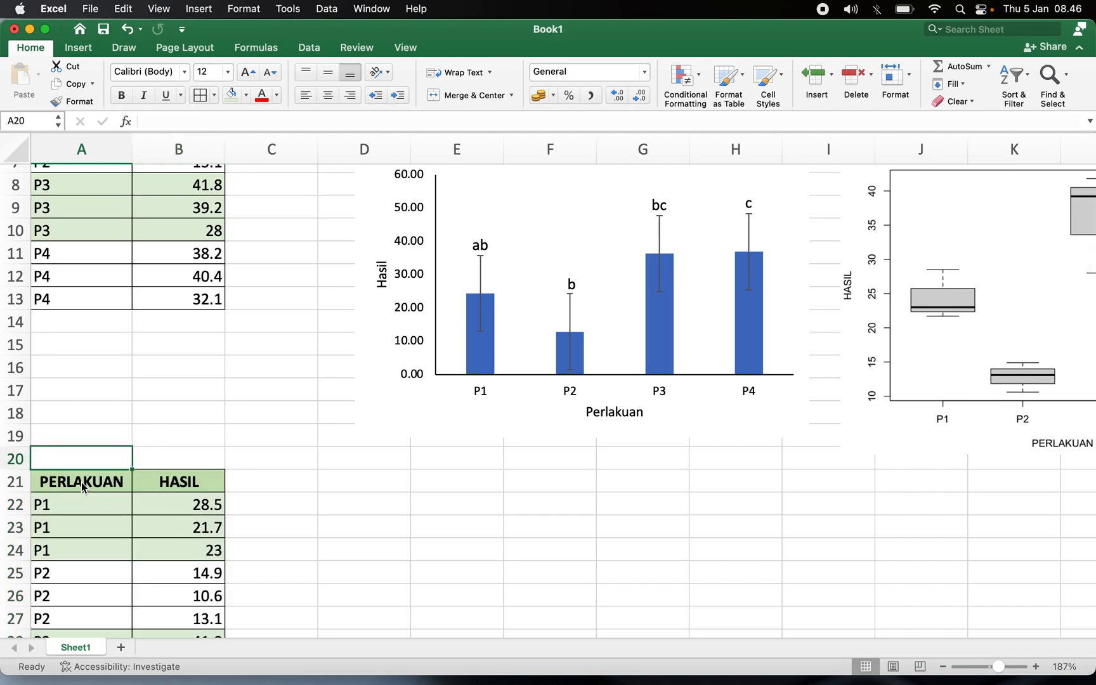
key("Right")
type("Tra")
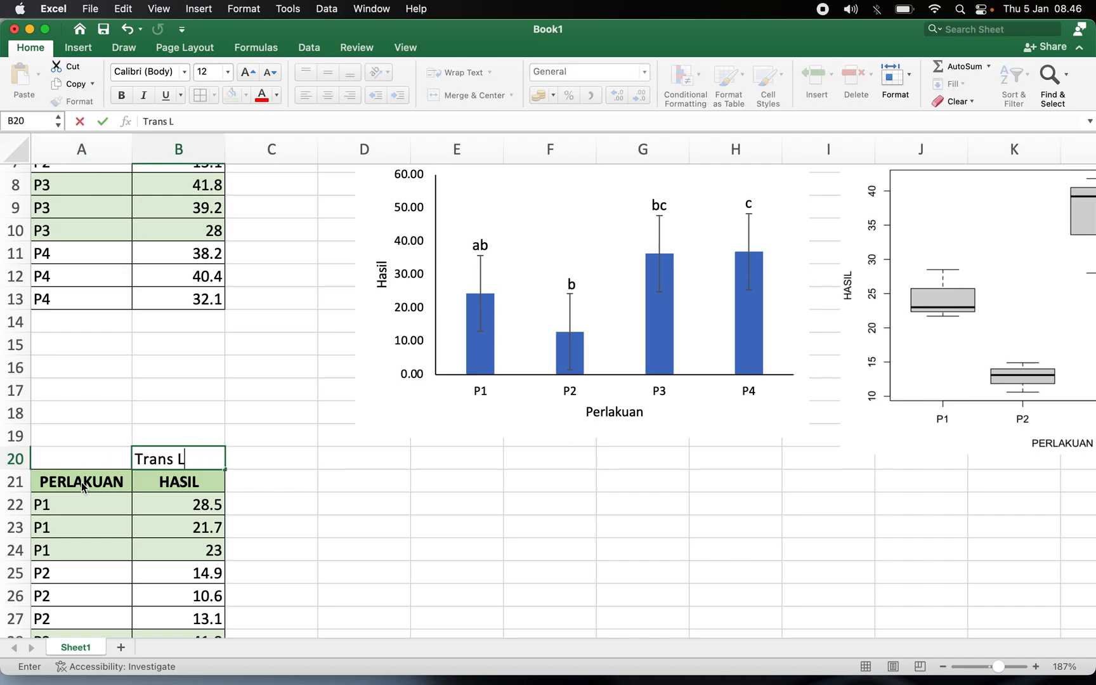
type("ns LOG")
key("Right")
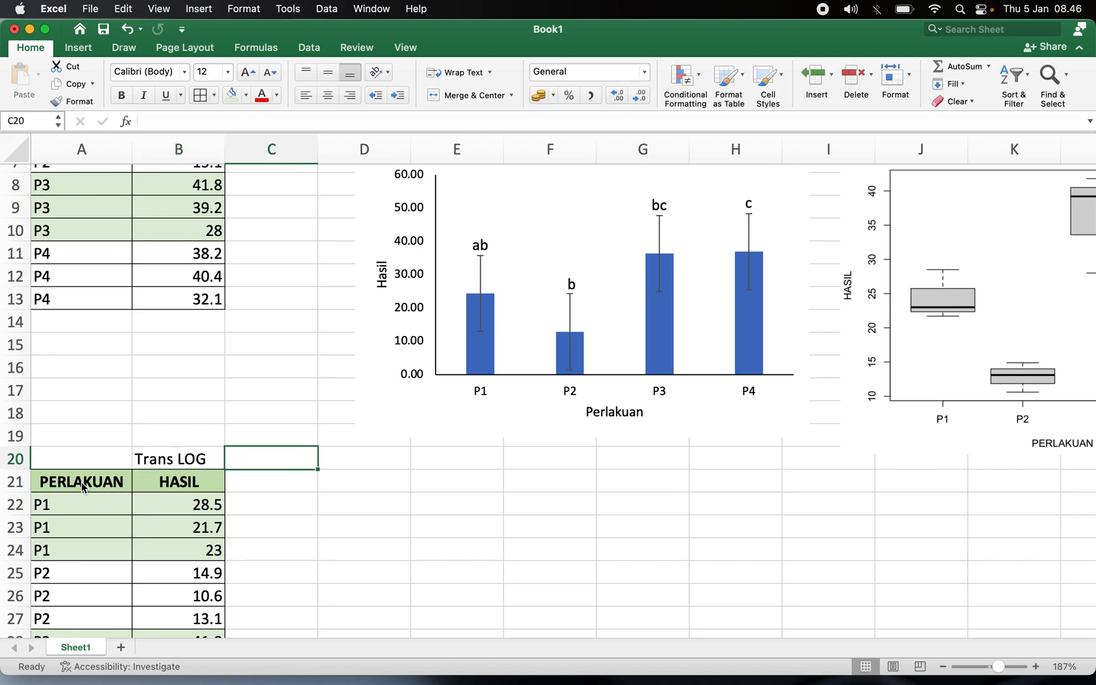
Enter the heading Trans Vx+0.5 in C20.
type("Tran Vx+0.5")
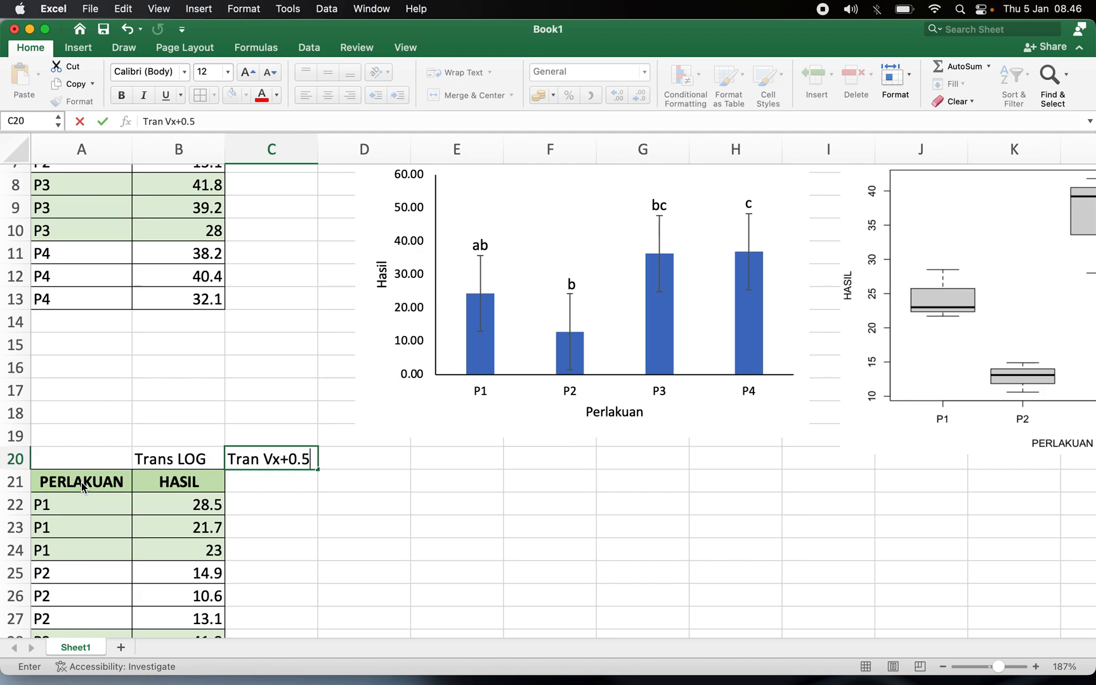
key("Return")
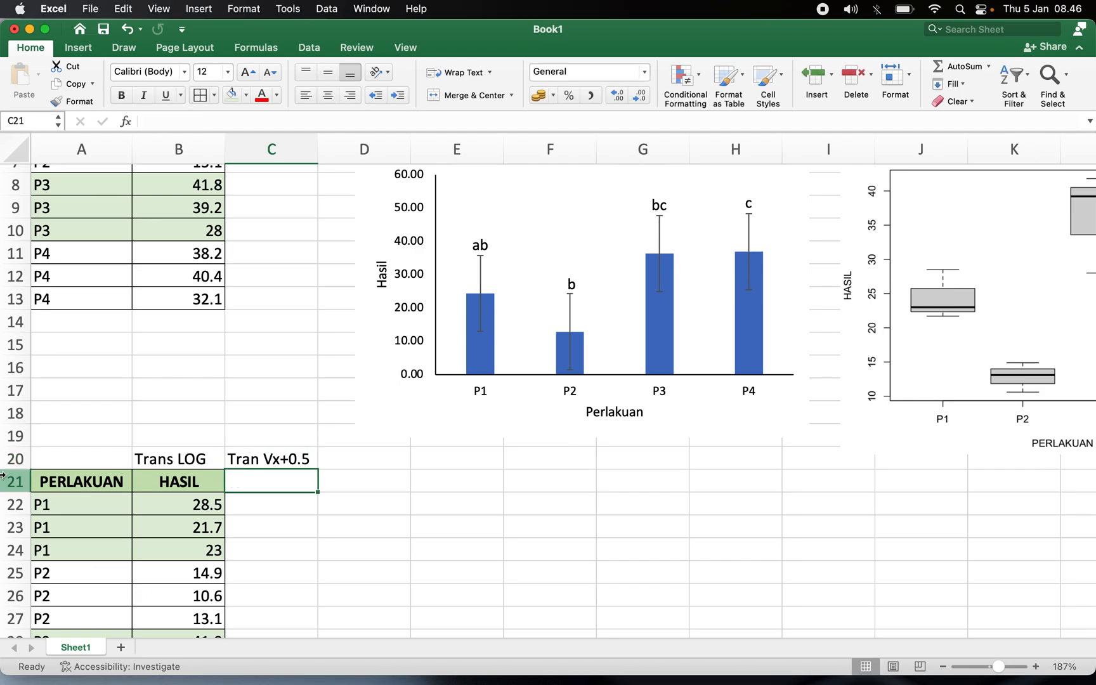
double_click(254, 459)
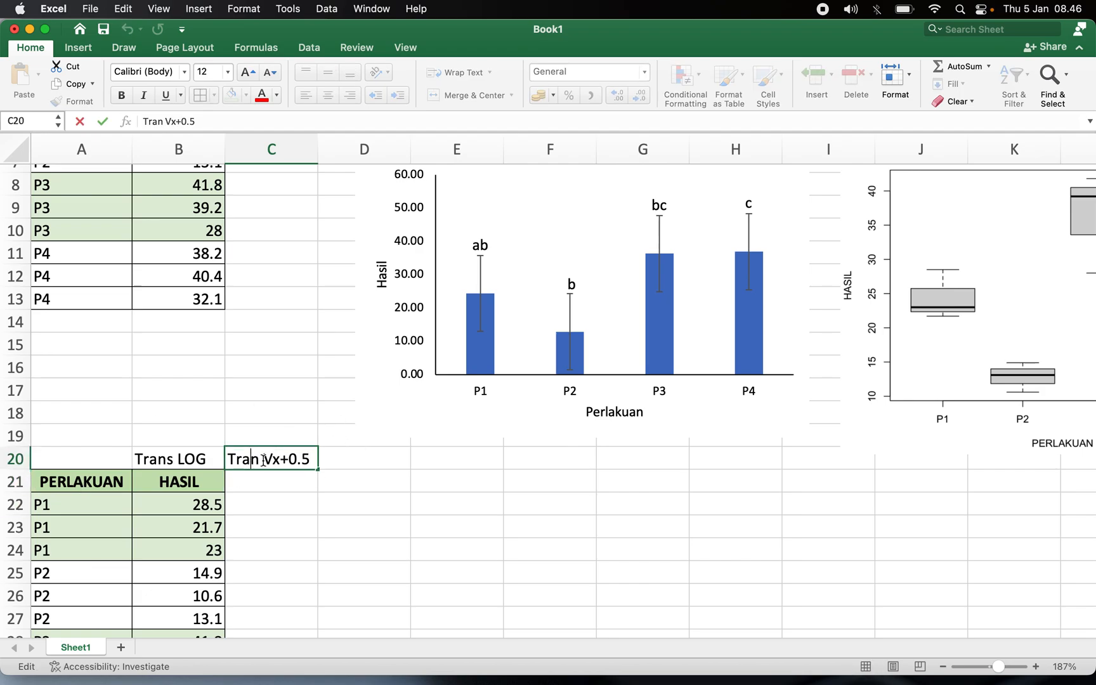
type("s")
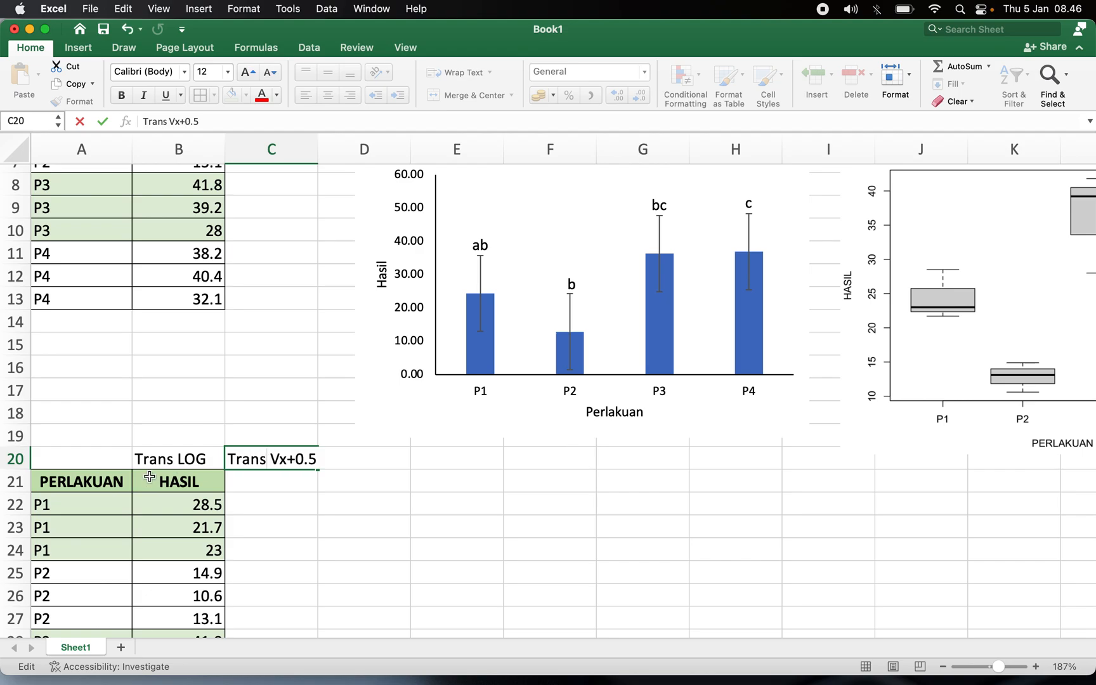
Move the two new headings down into B21:C21, replacing the copied HASIL header.
left_click(150, 458)
left_click(177, 503)
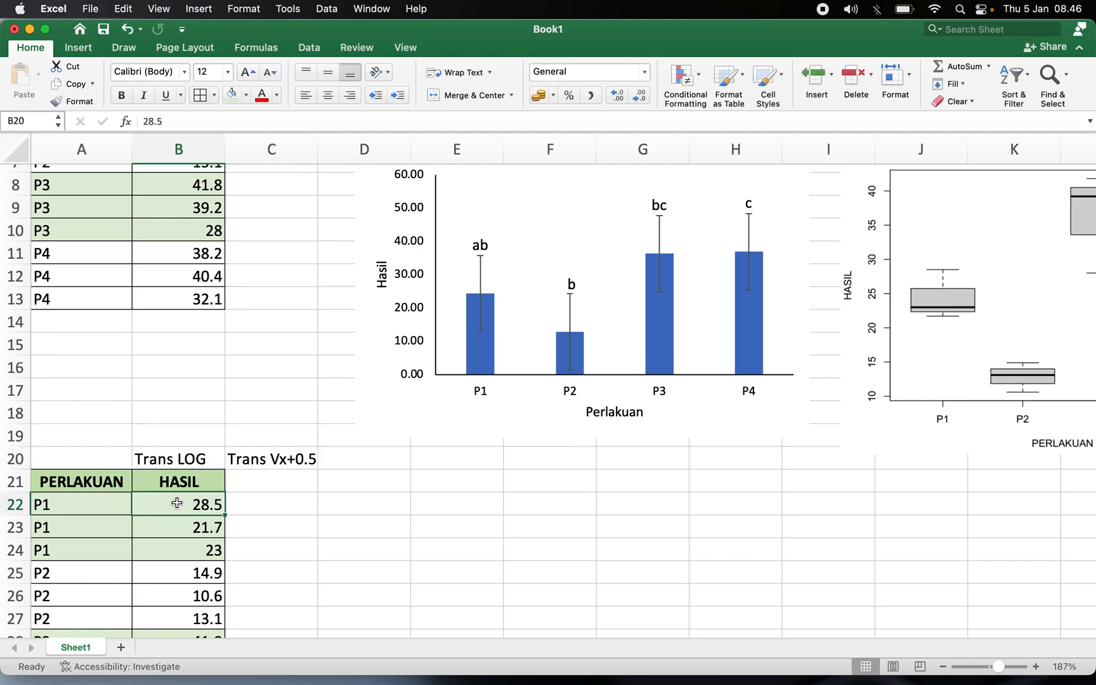
left_click_drag(197, 457, 274, 492)
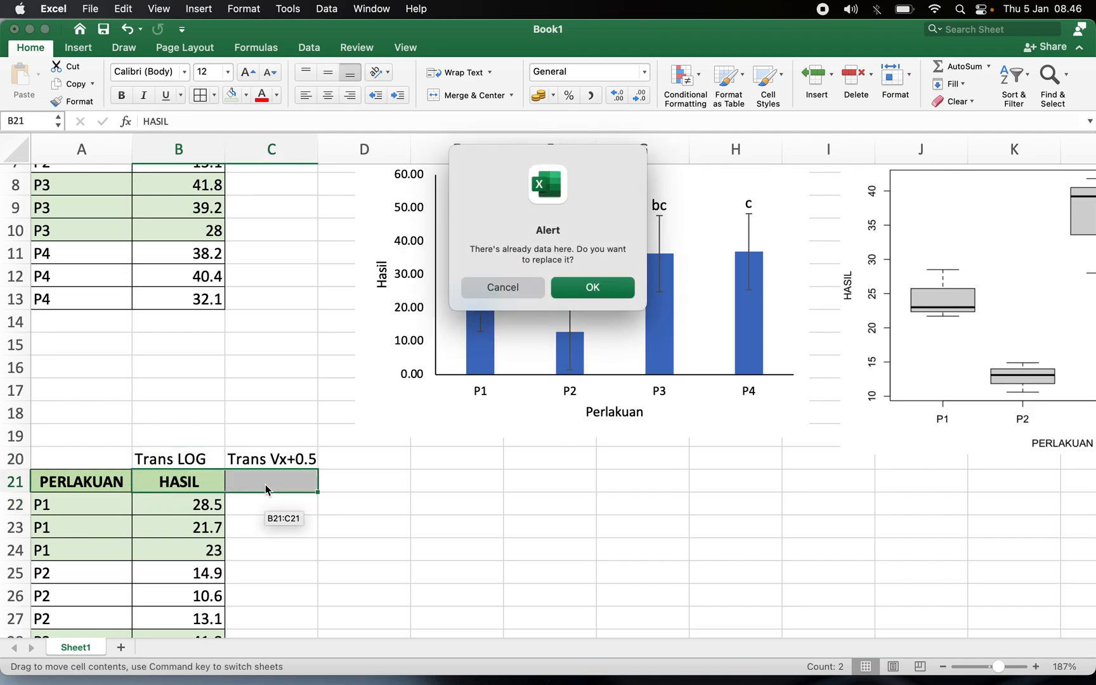
left_click(584, 291)
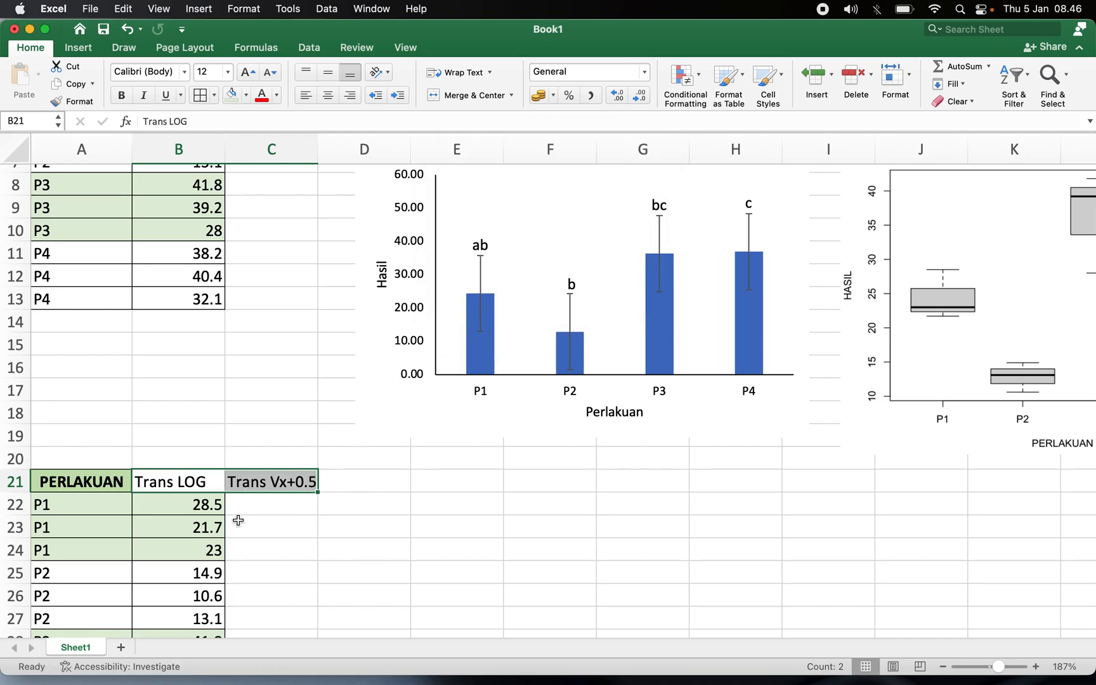
Copy the PERLAKUAN header's formatting onto the Trans LOG and Trans Vx+0.5 headings.
left_click(127, 484)
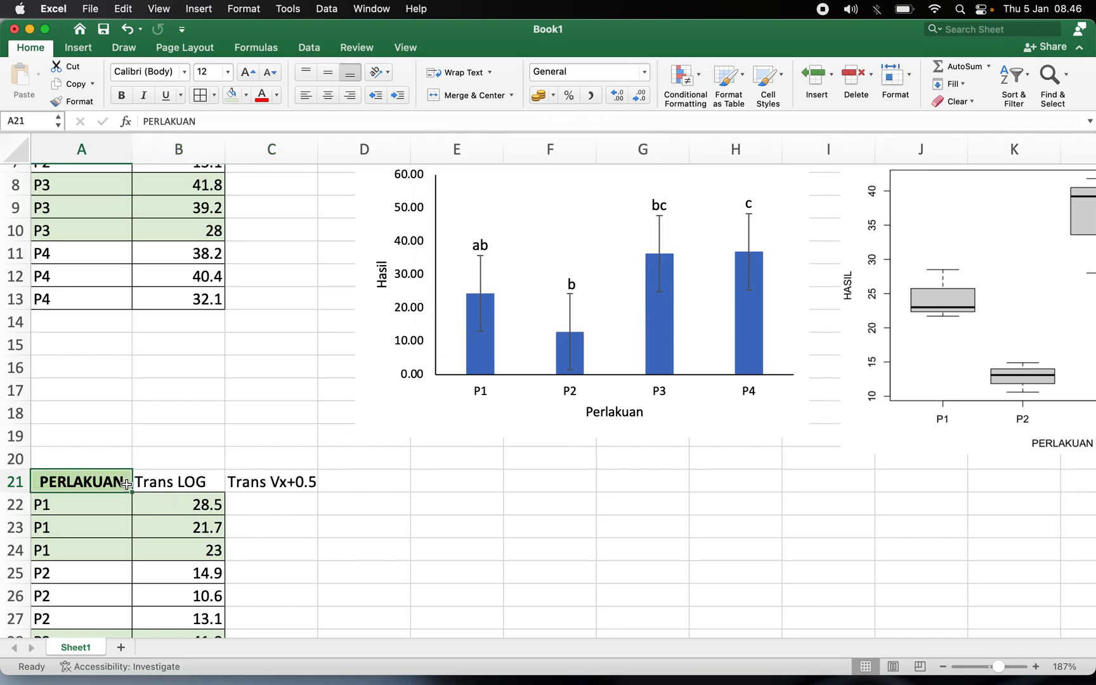
left_click(70, 103)
left_click_drag(189, 482, 264, 484)
left_click(283, 512)
Enter a formula in B22 that takes the LOG of the first HASIL value, B2.
left_click(194, 510)
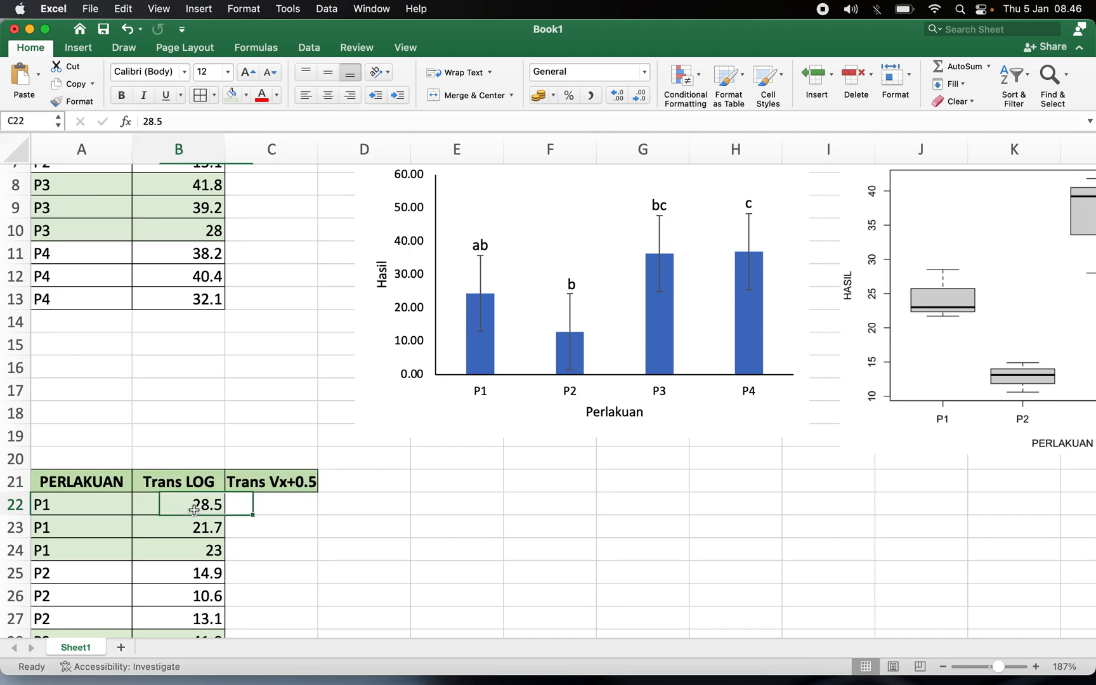
scroll(194, 509, "up", 1)
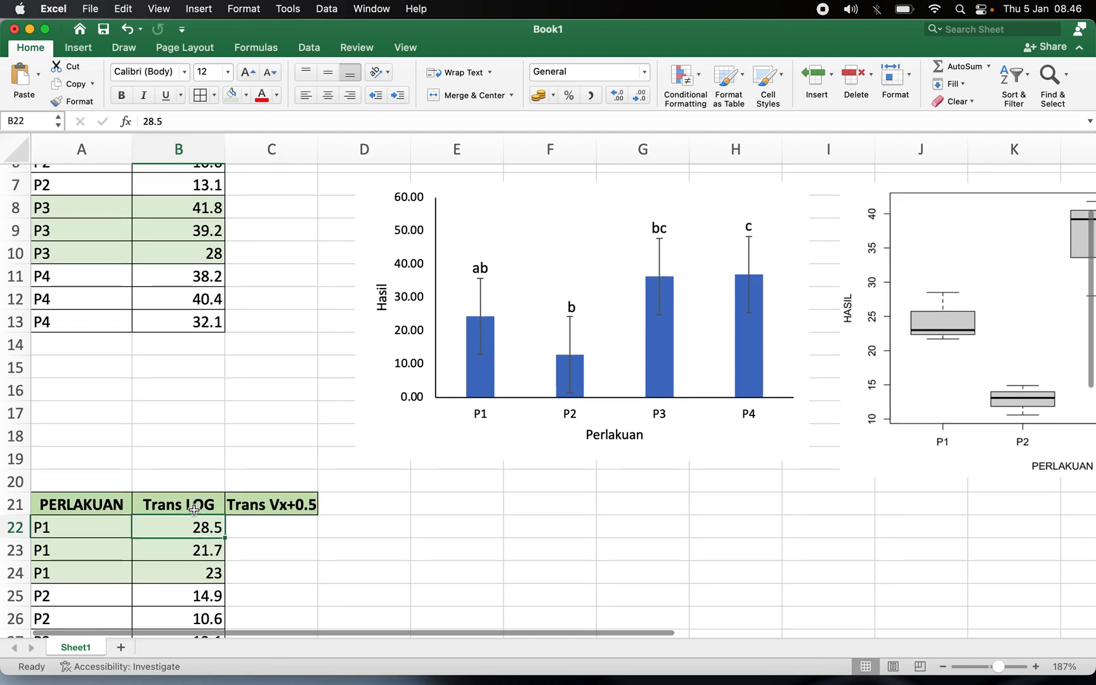
type("=")
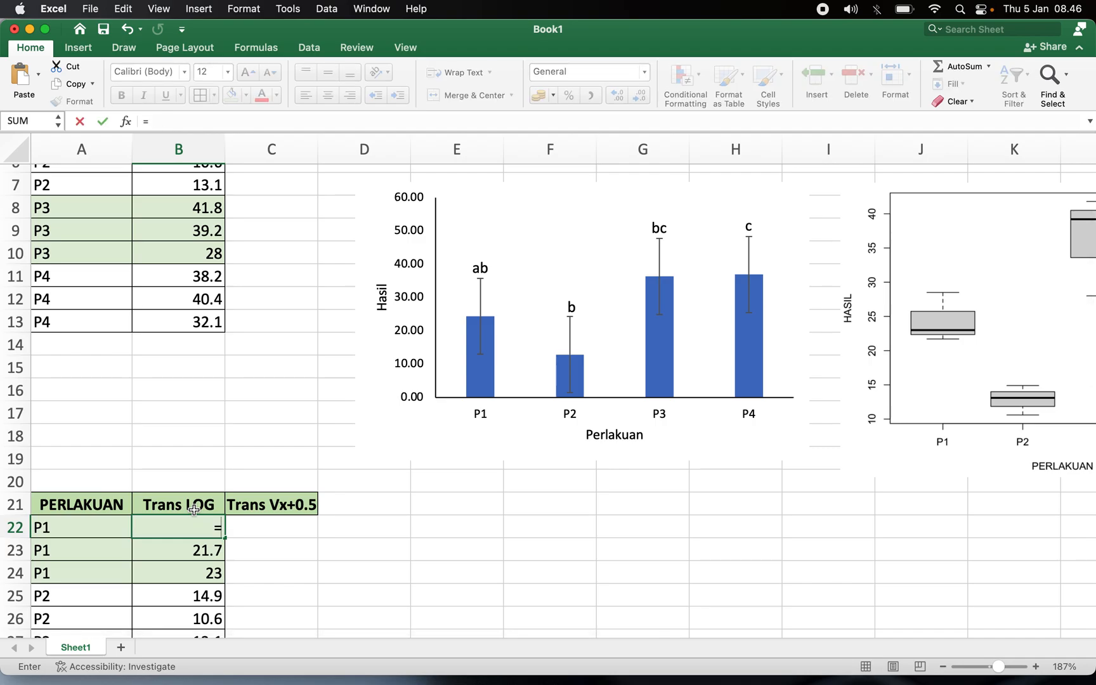
type("LOG)")
key("BackSpace")
type("(")
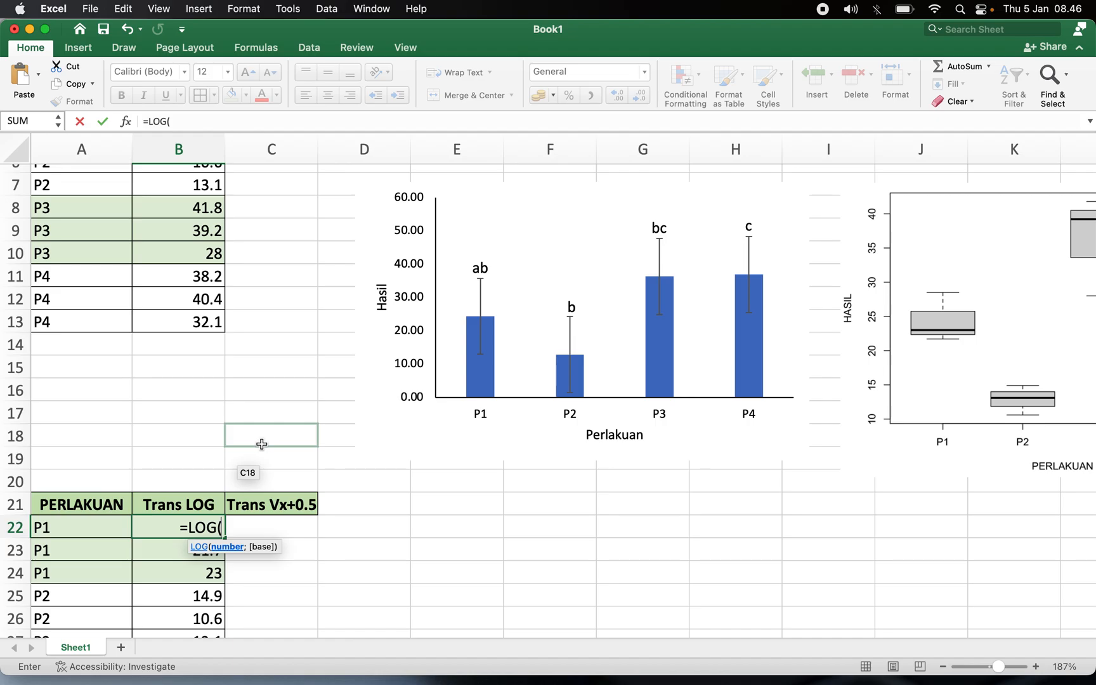
scroll(306, 297, "up", 1)
scroll(306, 298, "up", 5)
left_click(197, 197)
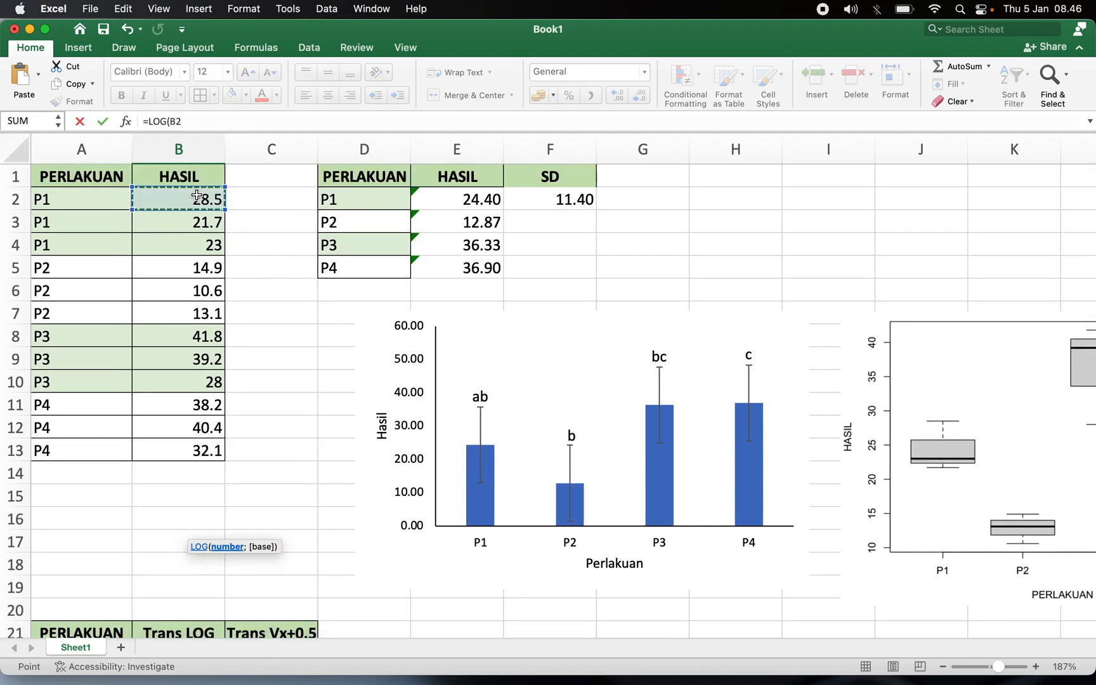
type(")")
scroll(198, 196, "down", 9)
key("Return")
Reduce the LOG result in B22 to two decimal places.
left_click(176, 443)
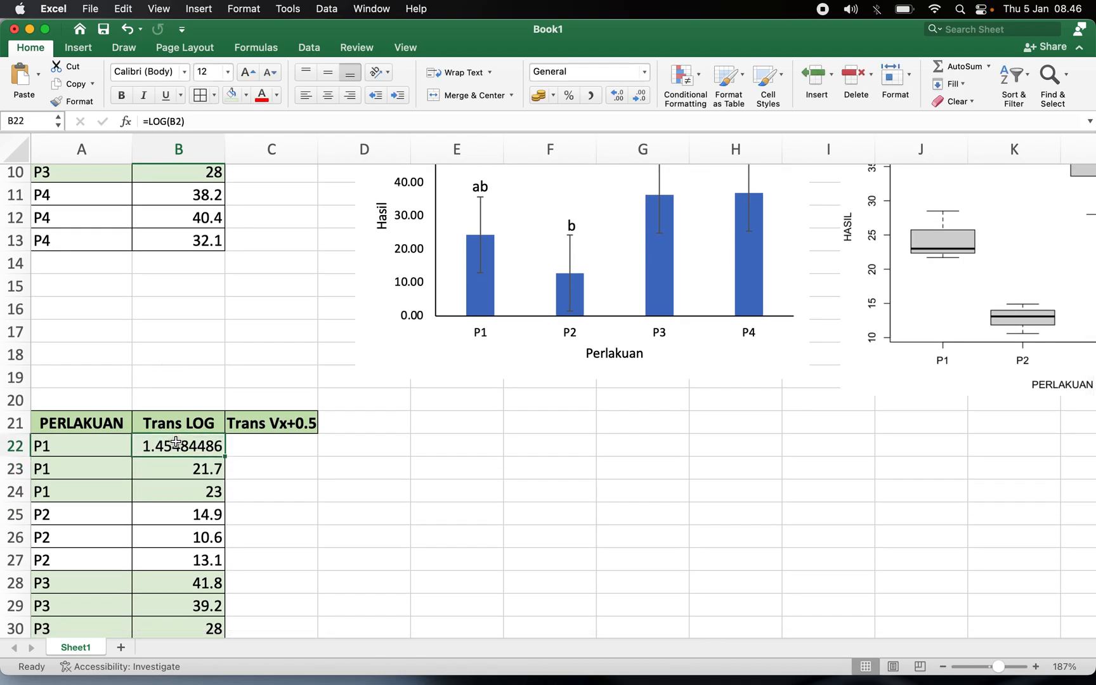
left_click(638, 97)
left_click(638, 96)
left_click(638, 96)
left_click(639, 97)
left_click(638, 97)
left_click(638, 96)
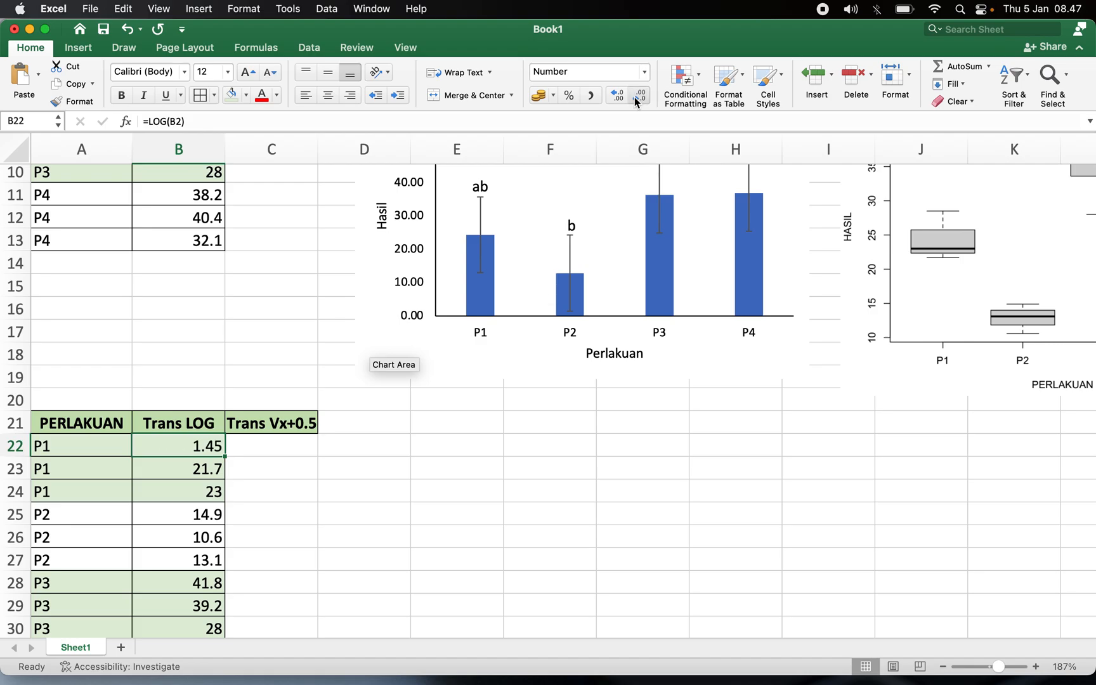
Fill the LOG formula down the Trans LOG column to row 33.
scroll(228, 467, "up", 10)
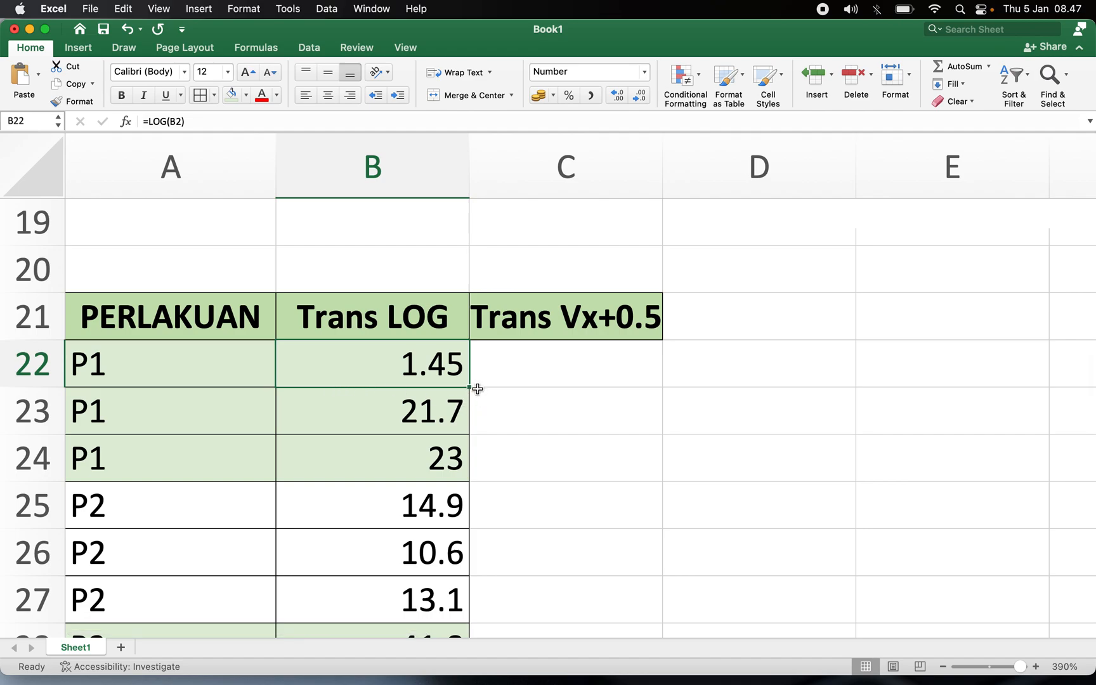
double_click(470, 387)
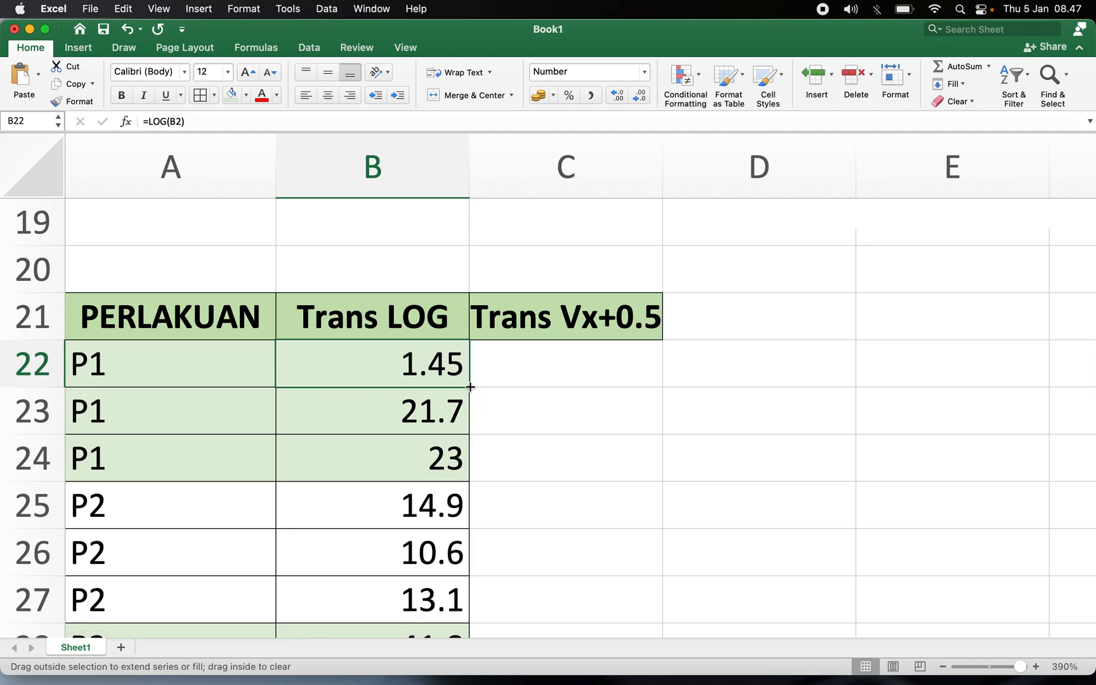
scroll(470, 387, "down", 5)
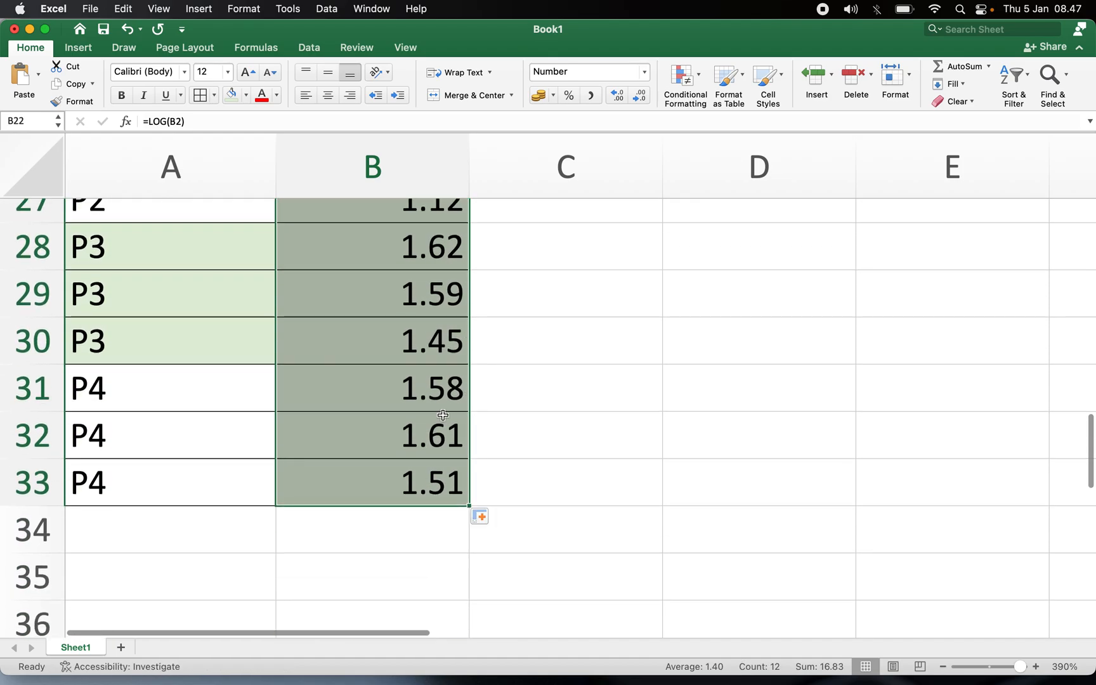
scroll(426, 409, "down", 5)
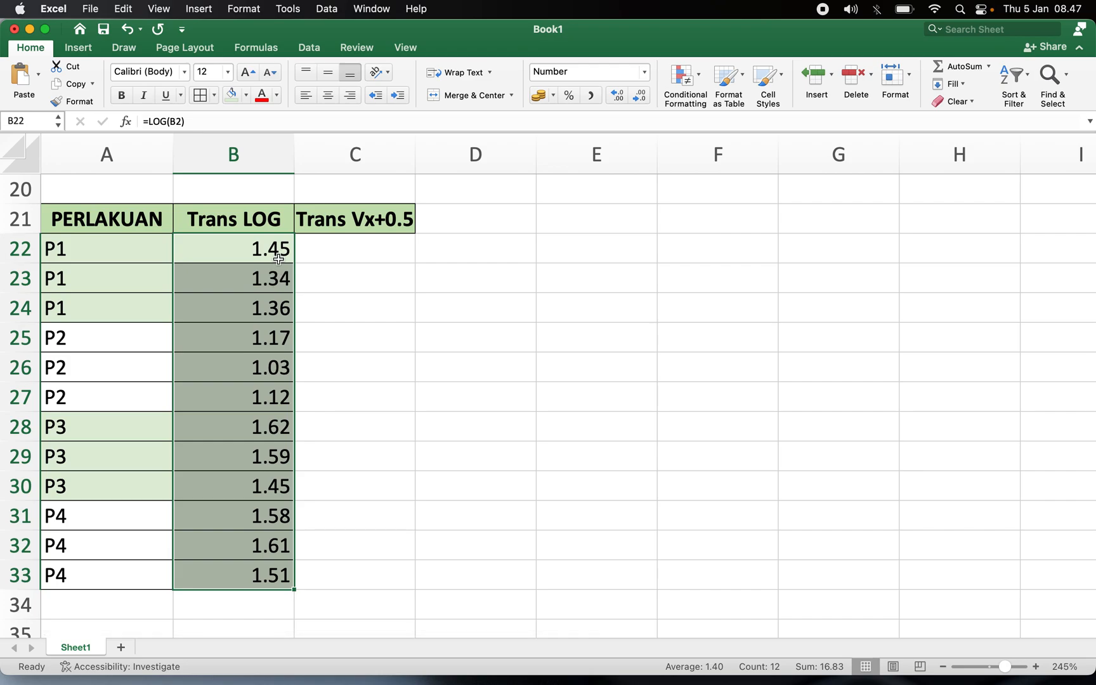
scroll(391, 243, "up", 1)
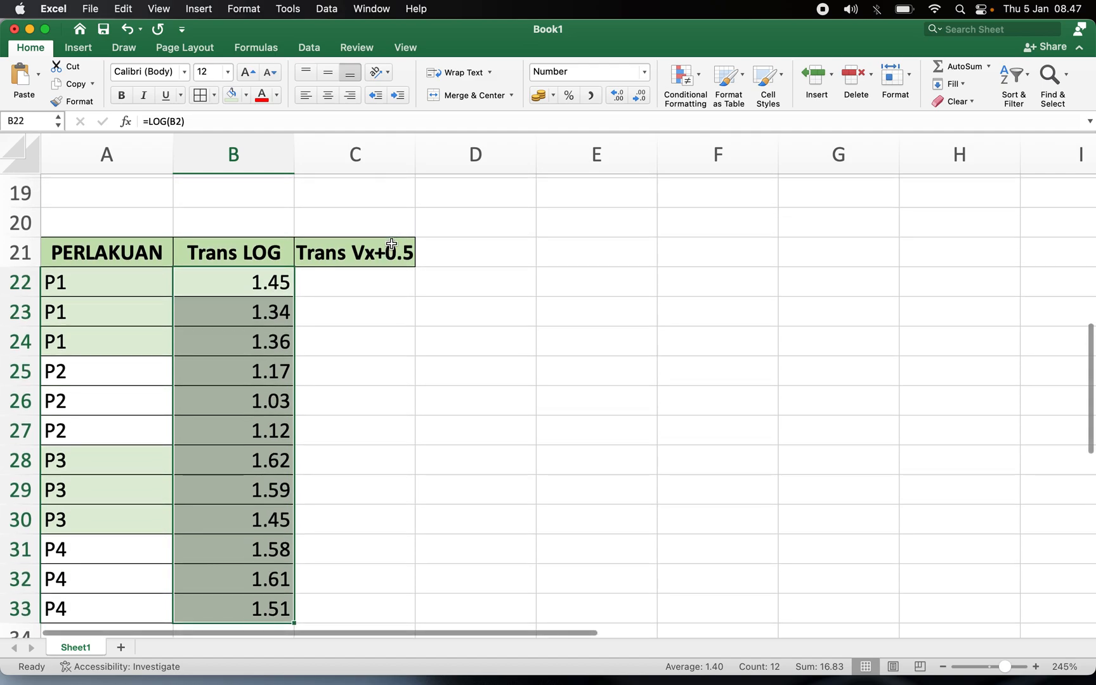
Enter the formula =SQRT(B2+0.5) in C22 for the square-root transformation.
left_click(376, 289)
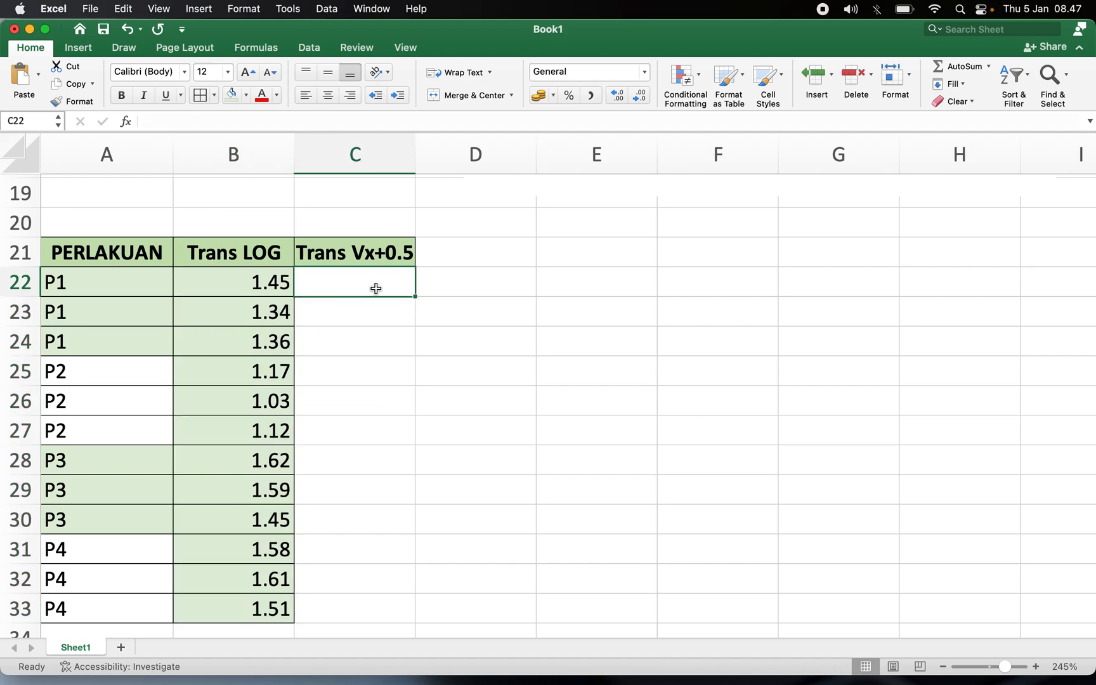
type("=")
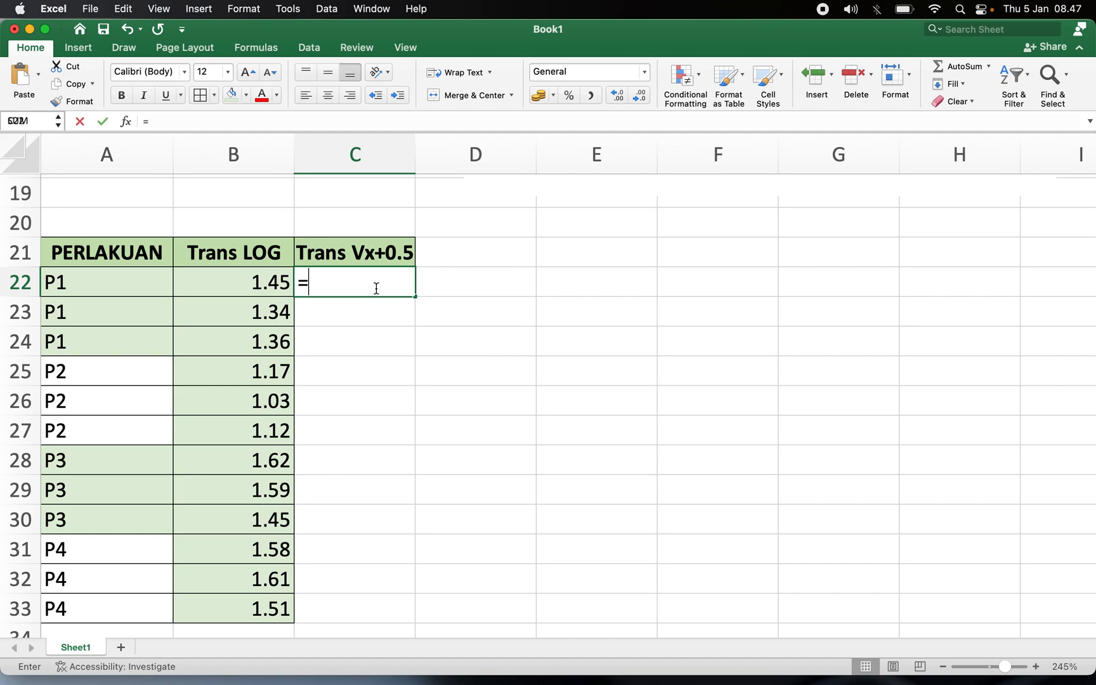
type("SQ")
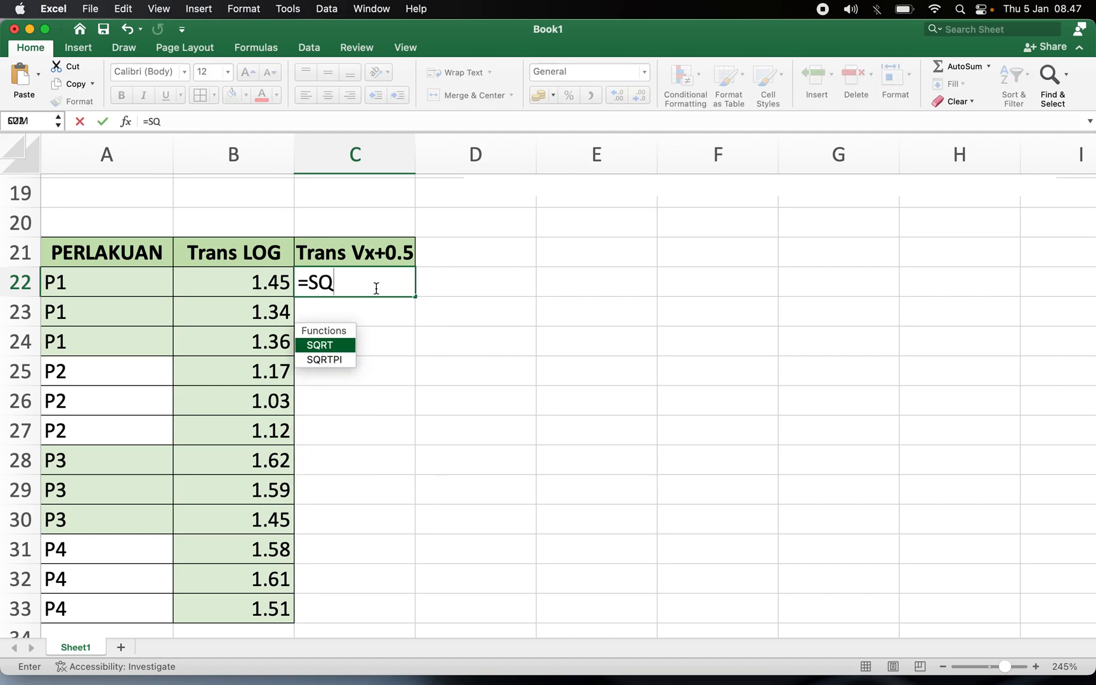
type("RT(")
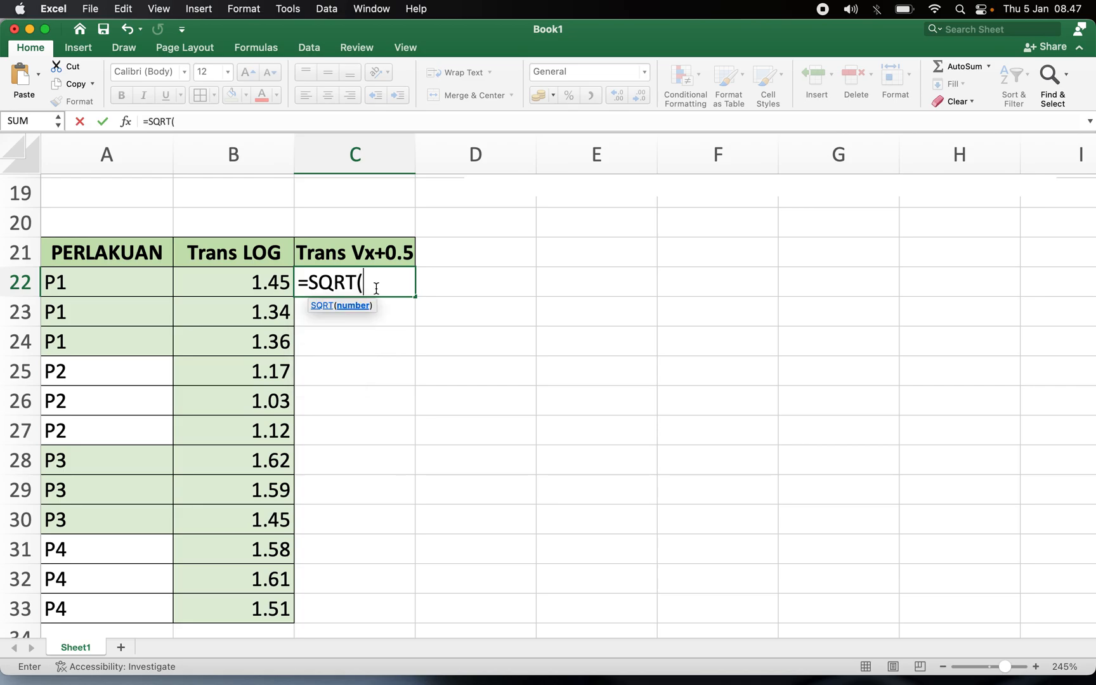
scroll(499, 289, "up", 10)
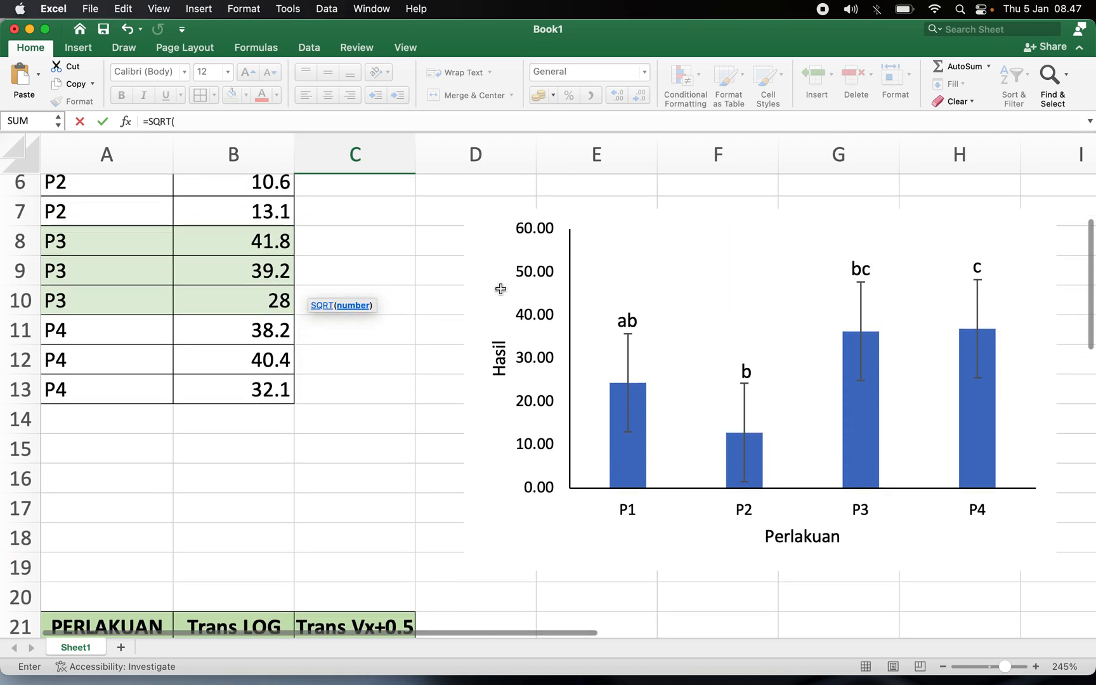
left_click(249, 221)
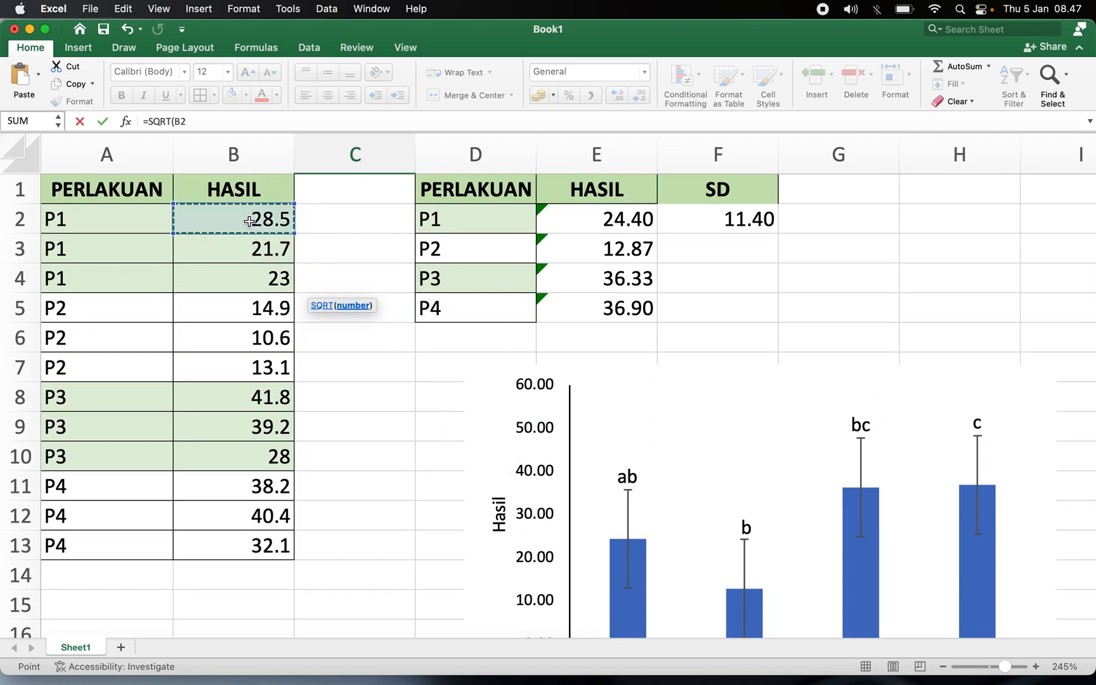
type(")")
key("BackSpace")
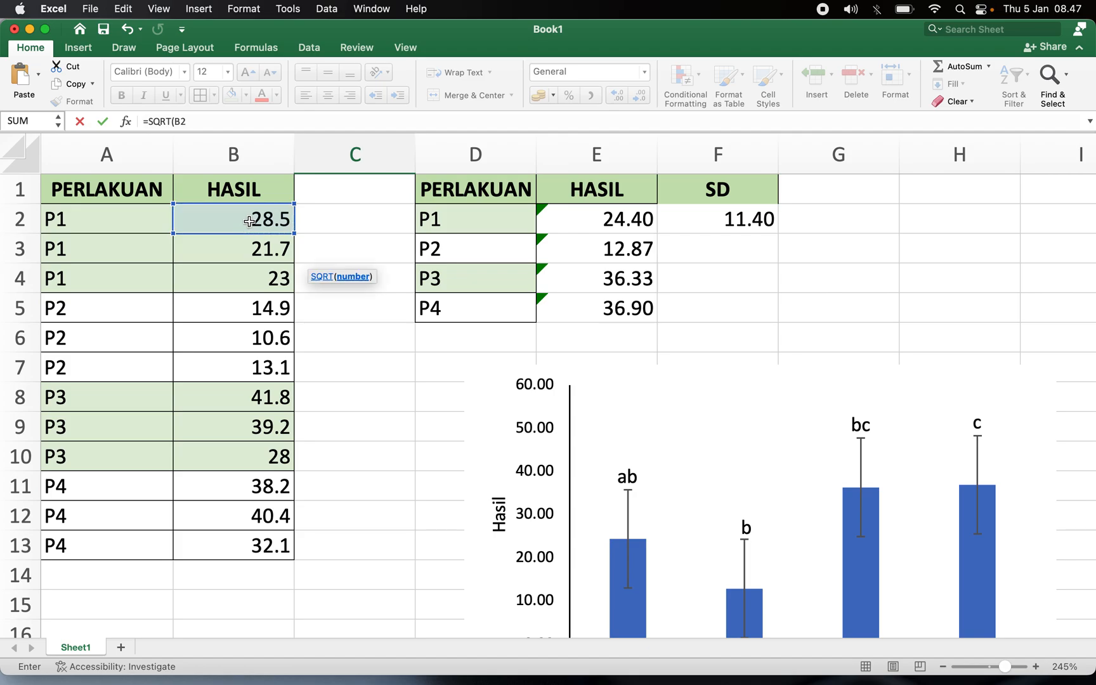
scroll(249, 221, "down", 10)
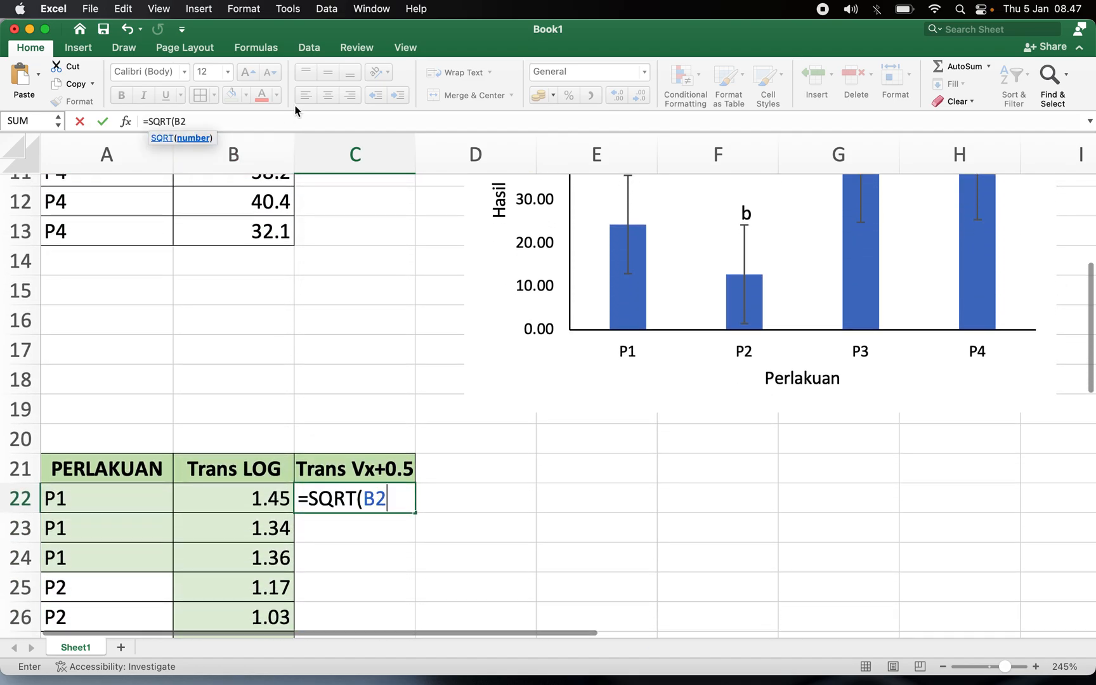
left_click(264, 117)
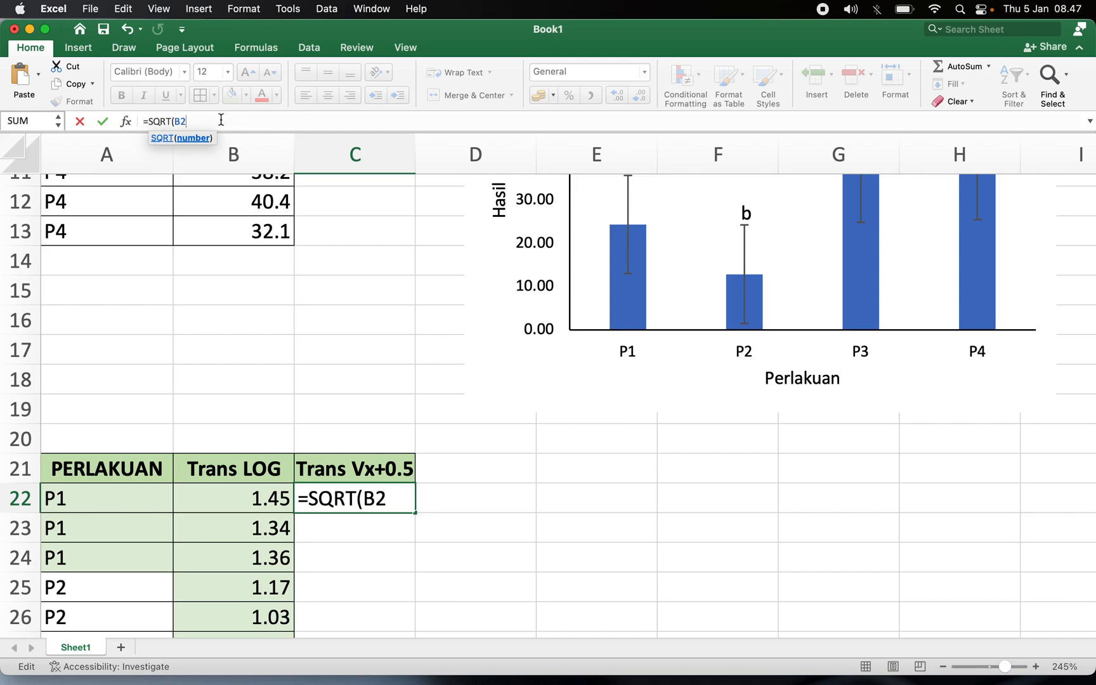
type("+0.5)")
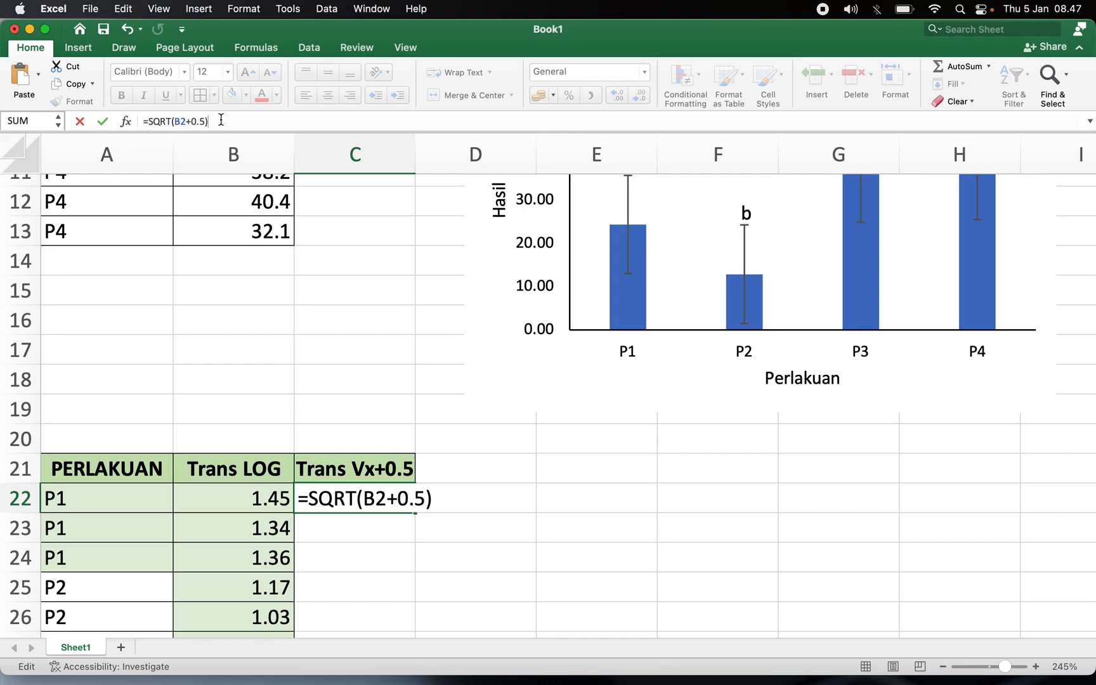
key("Return")
Reduce the square-root result in C22 to two decimal places.
left_click(362, 499)
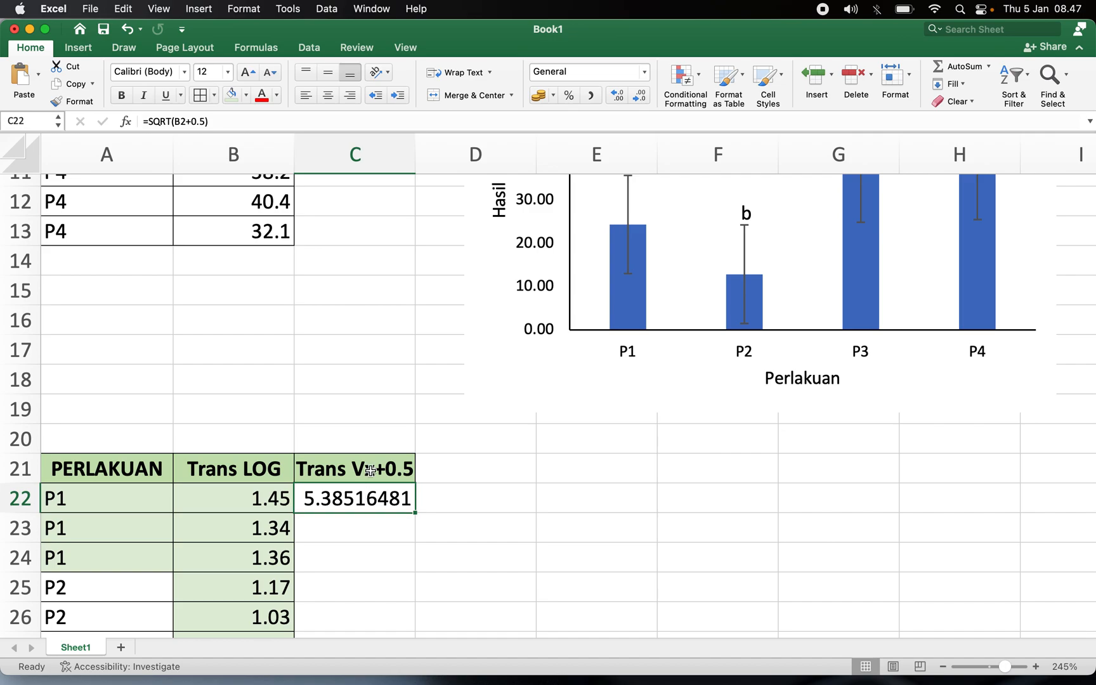
left_click(640, 96)
left_click(639, 97)
left_click(639, 97)
left_click(639, 96)
left_click(640, 97)
left_click(639, 97)
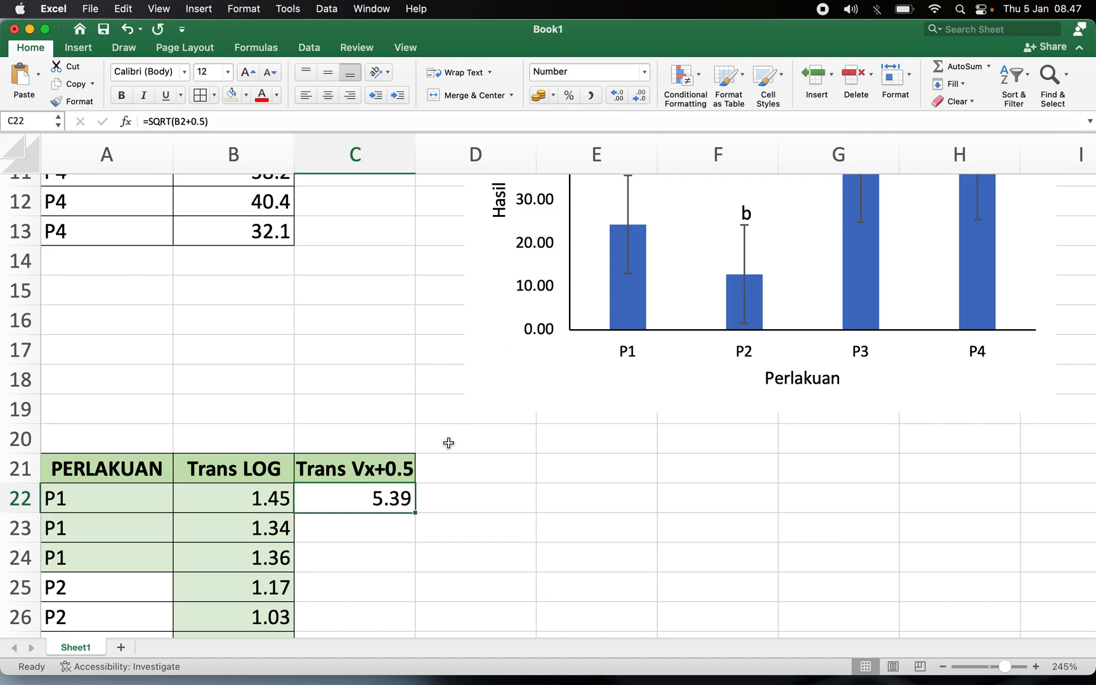
Fill the SQRT formula down the Trans Vx+0.5 column to row 33.
scroll(448, 441, "down", 5)
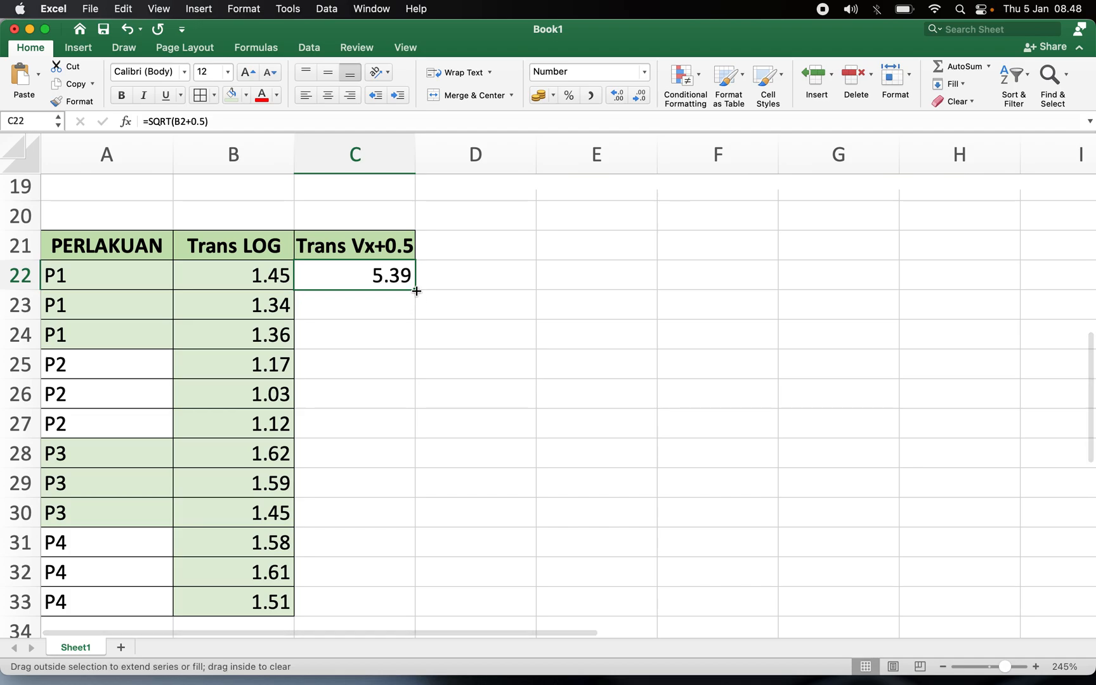
double_click(417, 293)
scroll(453, 299, "down", 3)
scroll(453, 299, "up", 3)
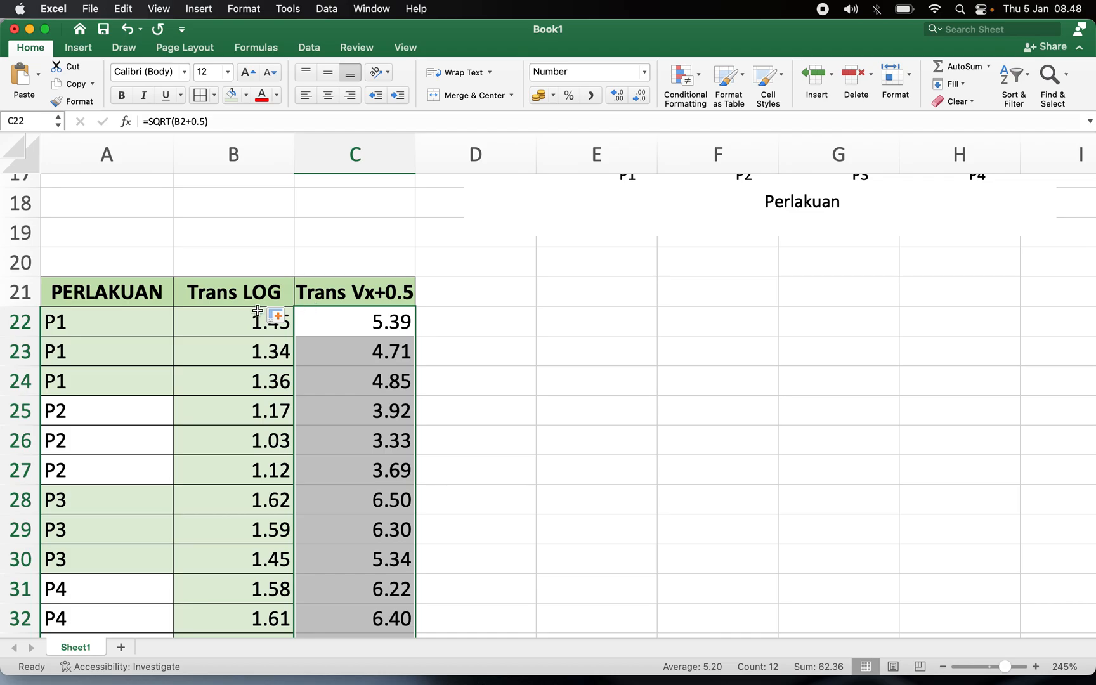
Select the Trans LOG column from its heading down to row 33.
left_click(234, 295)
left_click(372, 294)
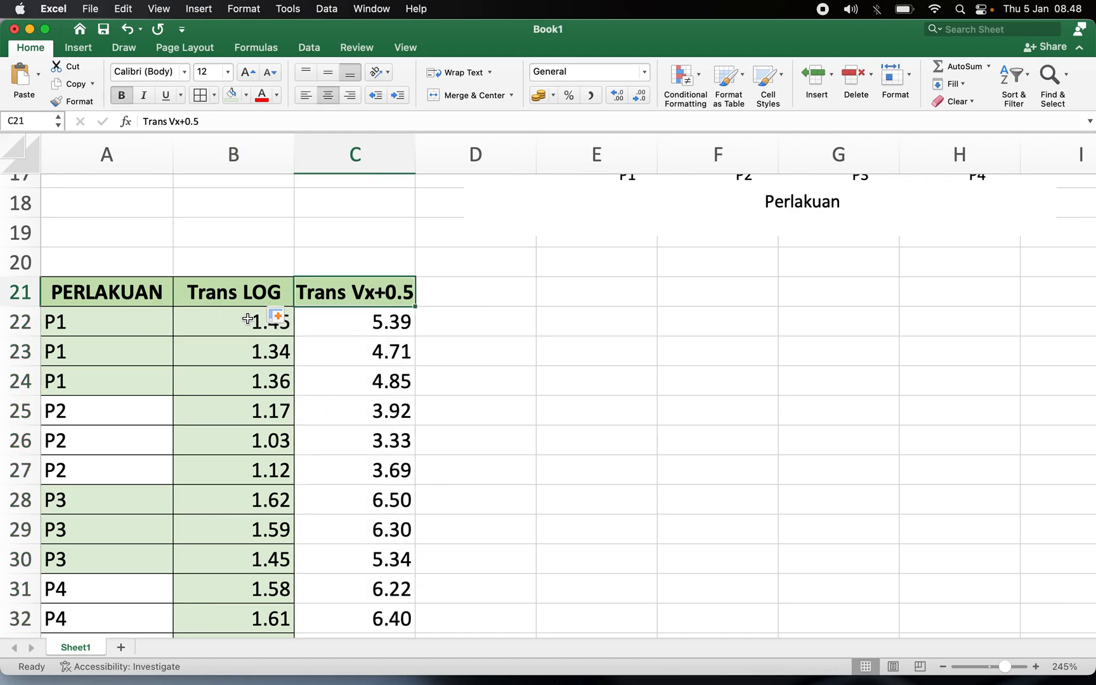
left_click_drag(225, 291, 245, 561)
scroll(245, 560, "down", 5)
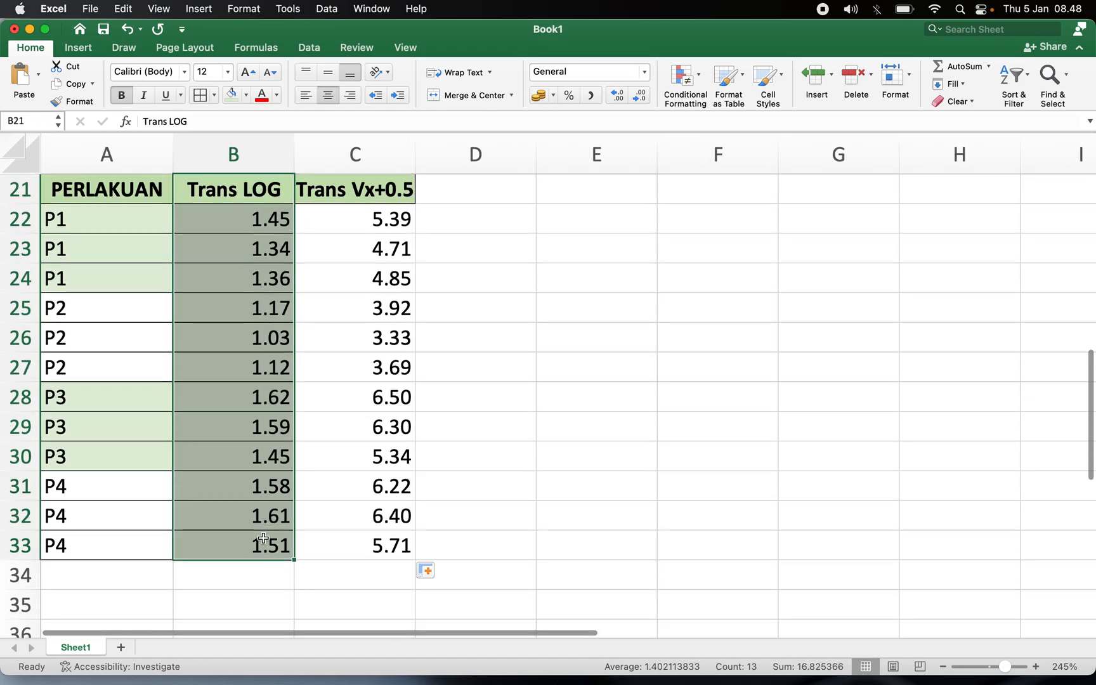
scroll(264, 539, "up", 10)
scroll(263, 538, "right", 2)
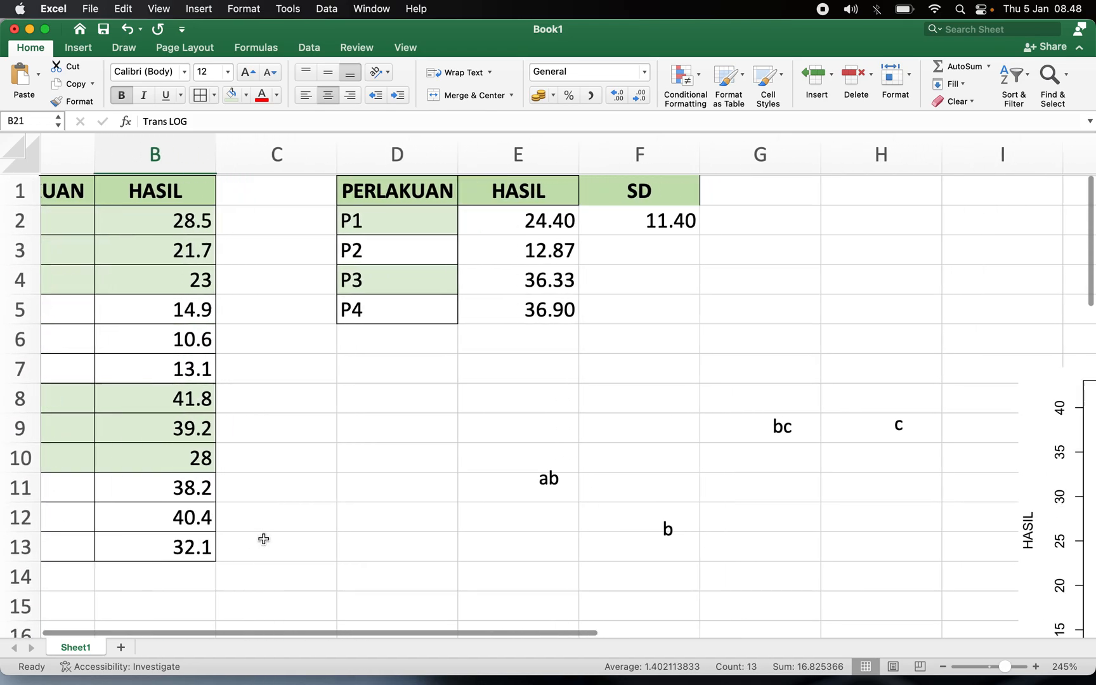
scroll(263, 538, "right", 3)
scroll(263, 539, "down", 3)
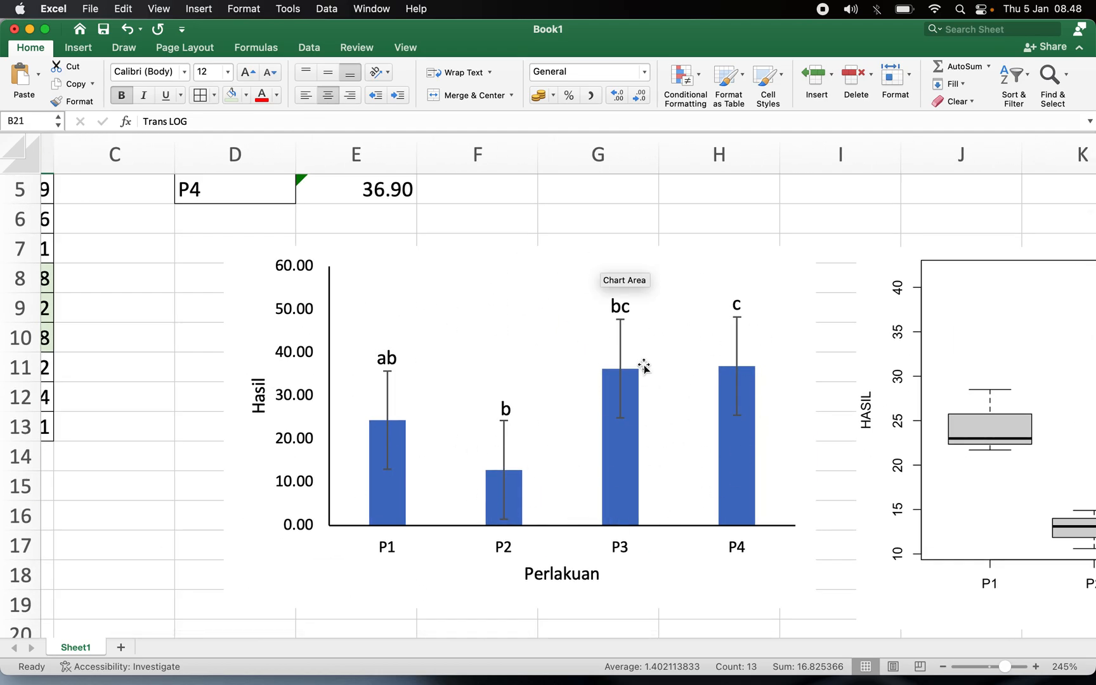
scroll(617, 378, "down", 2)
scroll(617, 378, "right", 1)
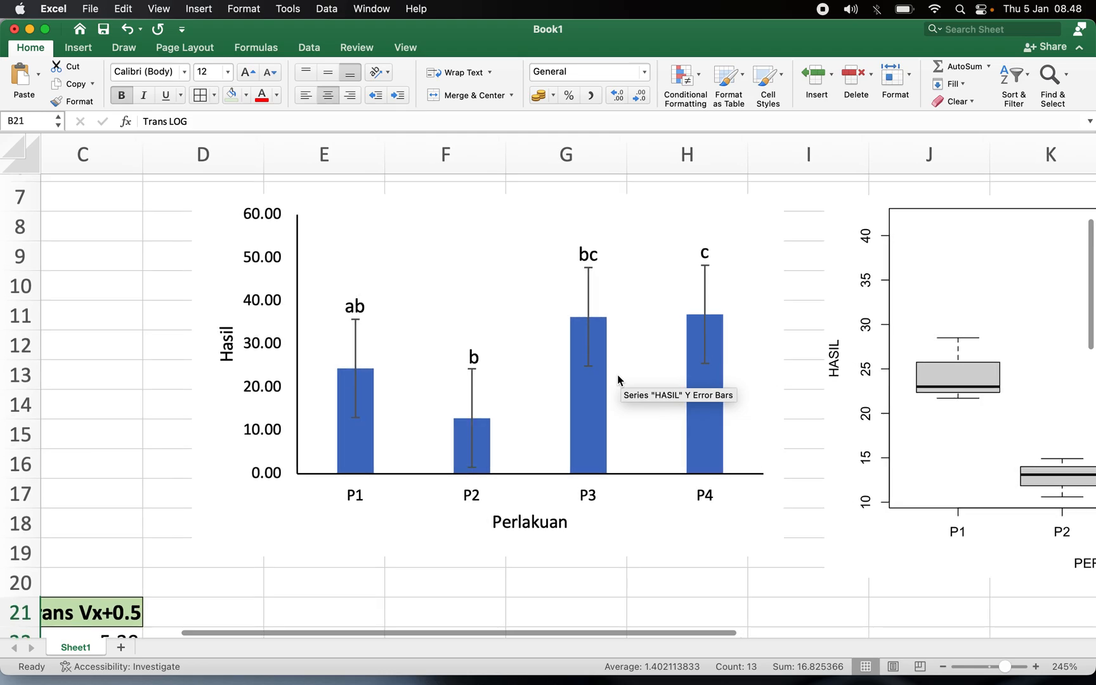
scroll(617, 374, "left", 5)
scroll(618, 374, "up", 3)
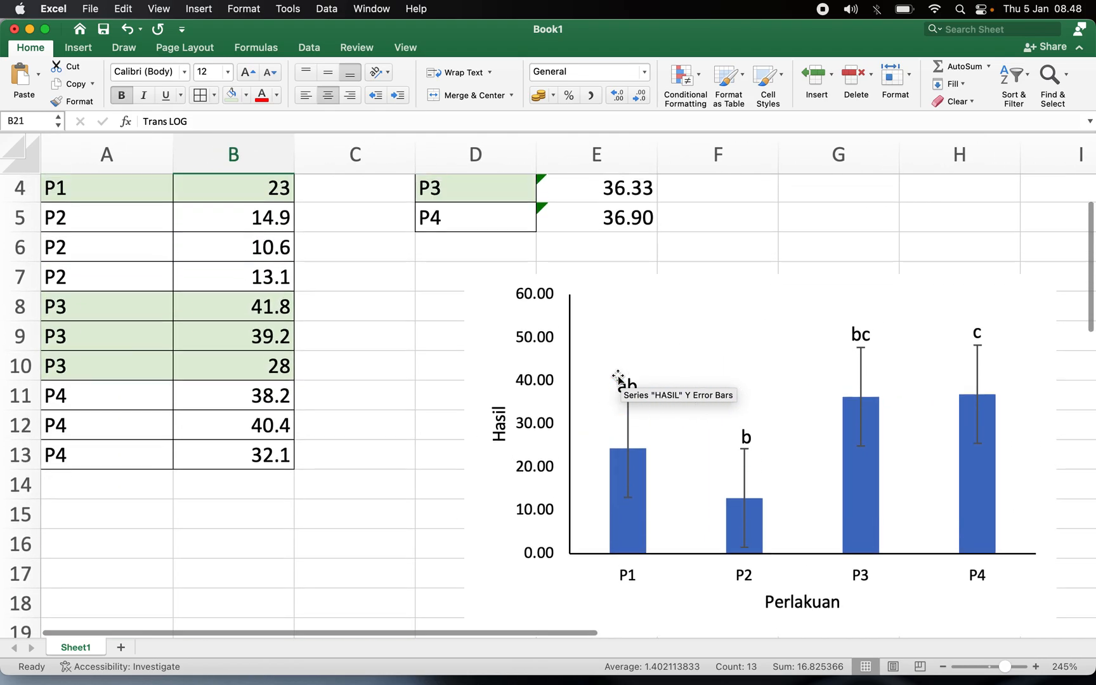
scroll(617, 378, "up", 3)
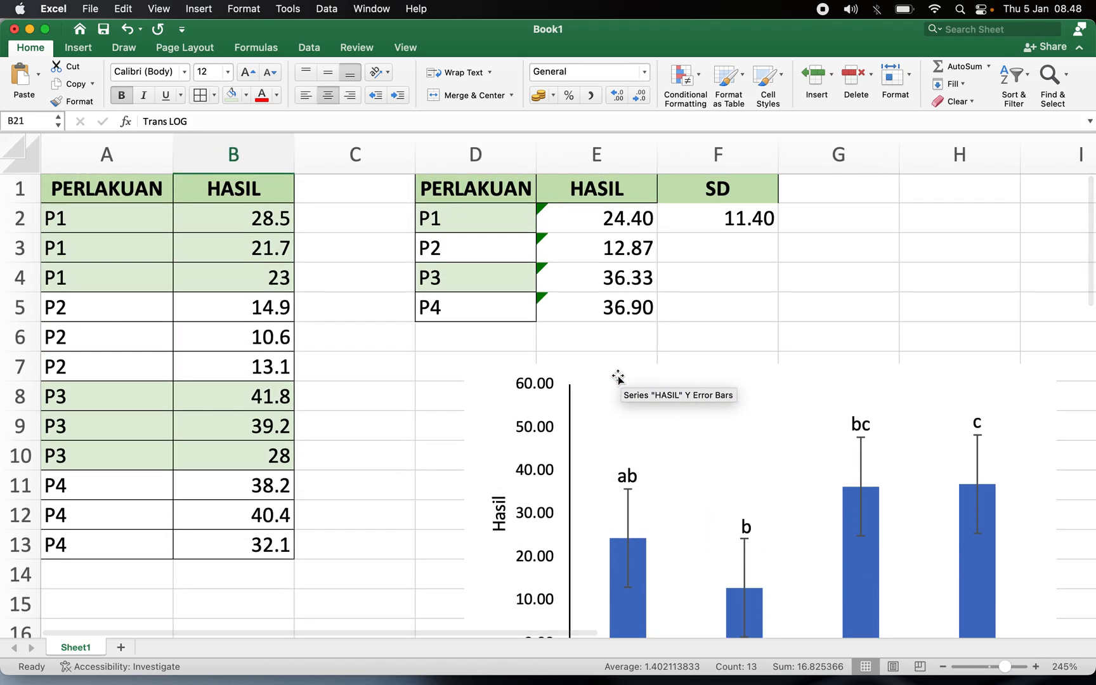